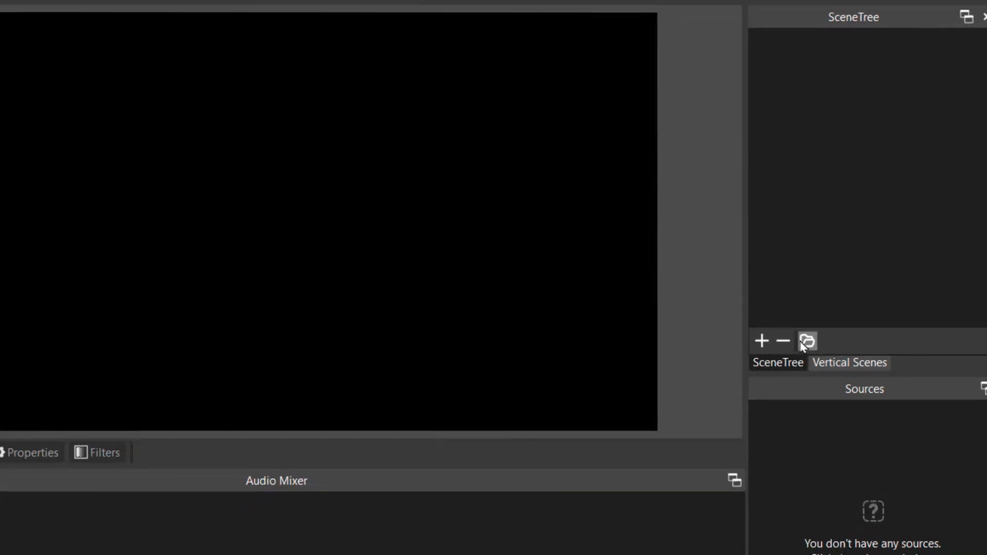
- Look through the Vertical Scenes, SceneTree, Vertical Sources, Downstream Keyer, Sources, Controls, Audio Mixer and Stats docks
click(851, 363)
click(788, 365)
click(845, 364)
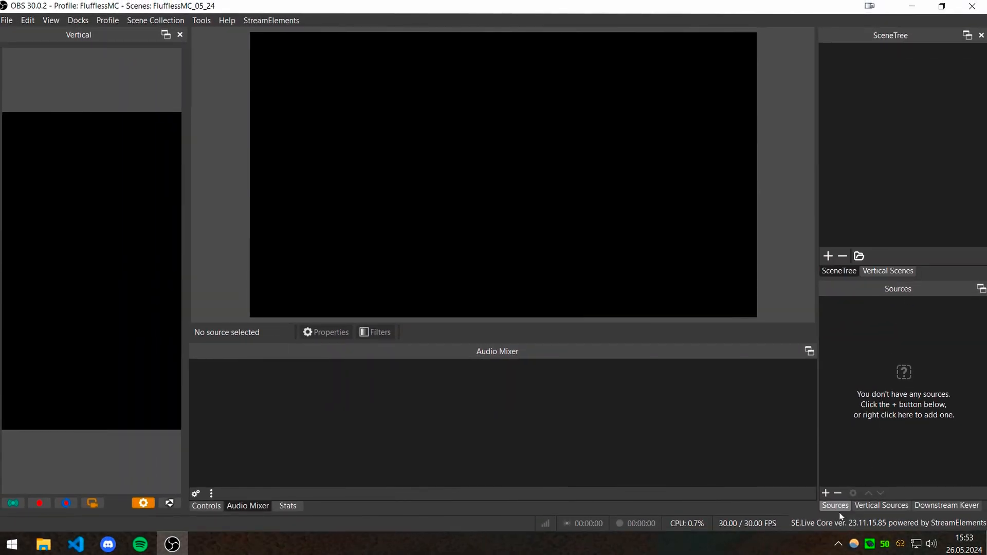
click(892, 509)
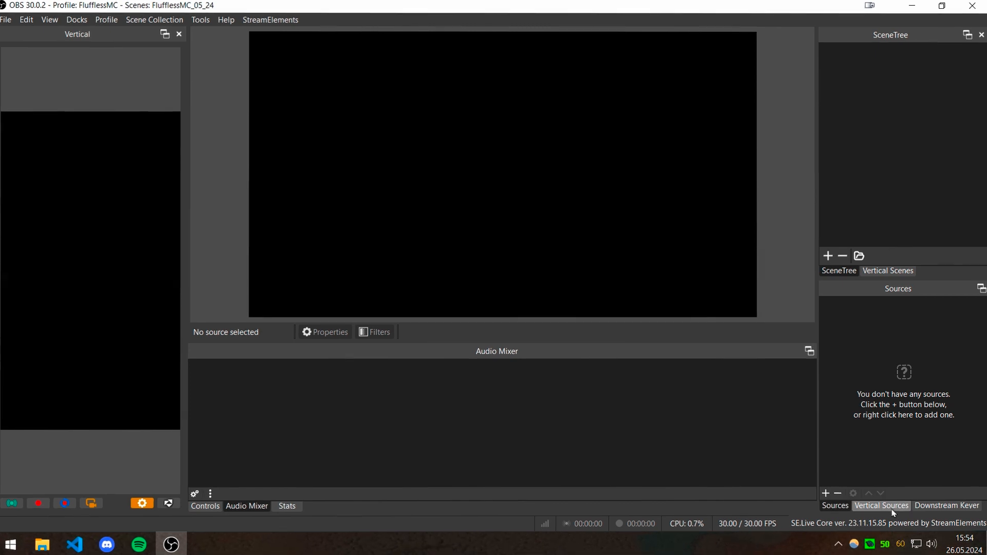
click(934, 544)
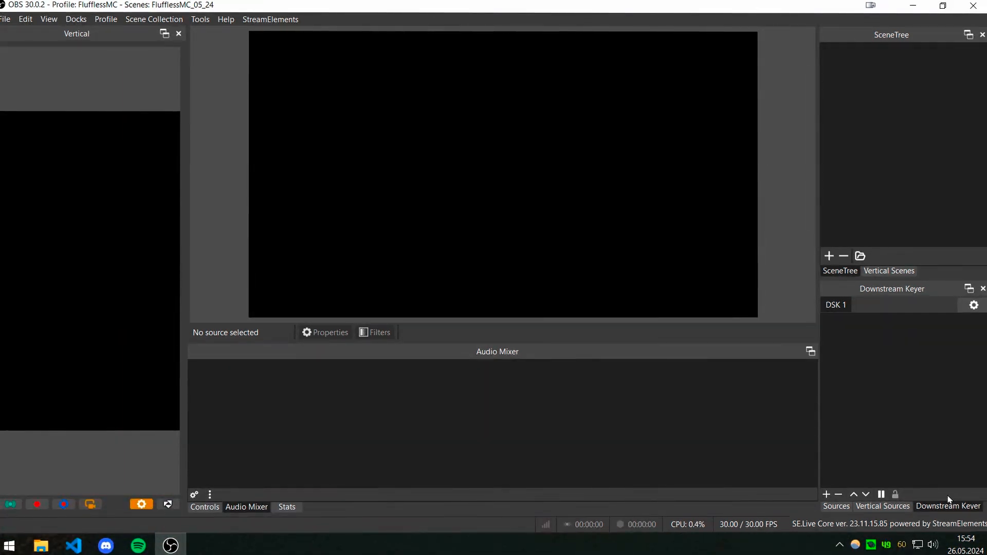
click(836, 506)
click(204, 506)
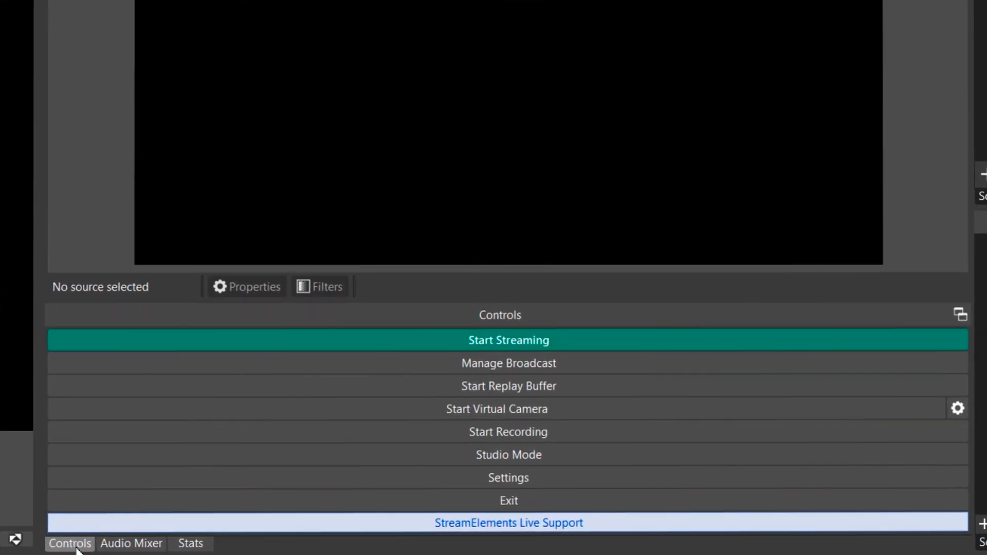
click(126, 546)
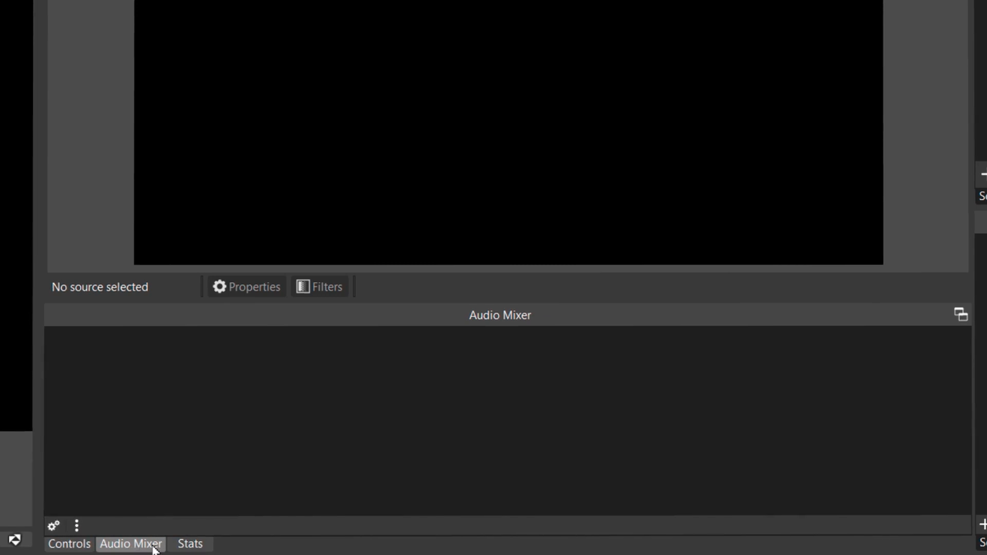
click(192, 548)
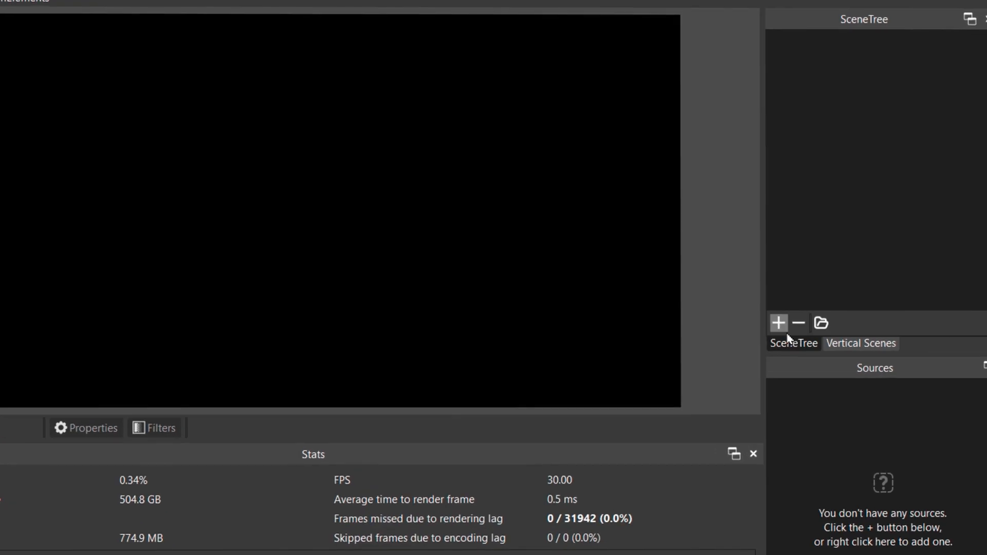
- Add a new scene named "SS Cam"
click(830, 256)
text(SubScene)
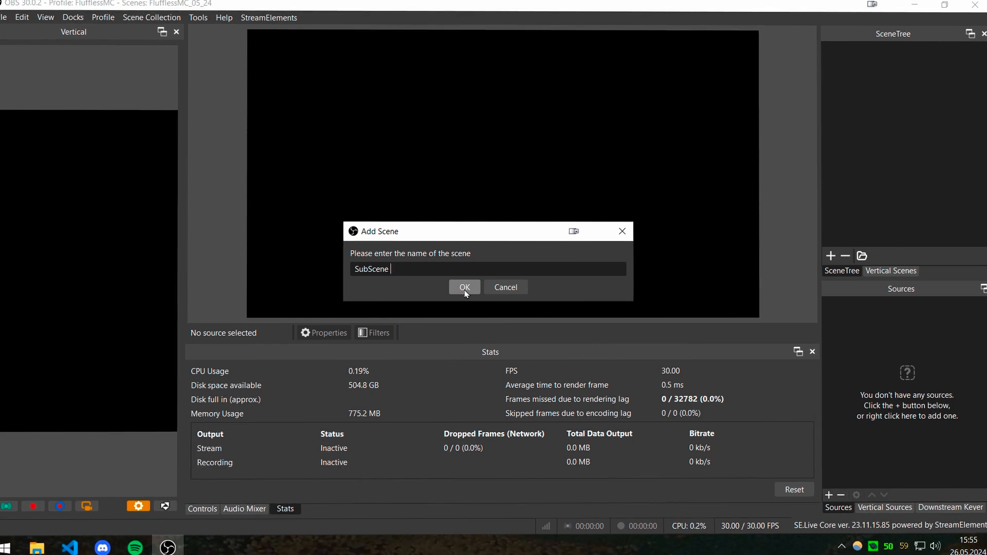
key(BackSpace)
key(BackSpace)
key(BackSpace)
key(BackSpace)
key(BackSpace)
key(BackSpace)
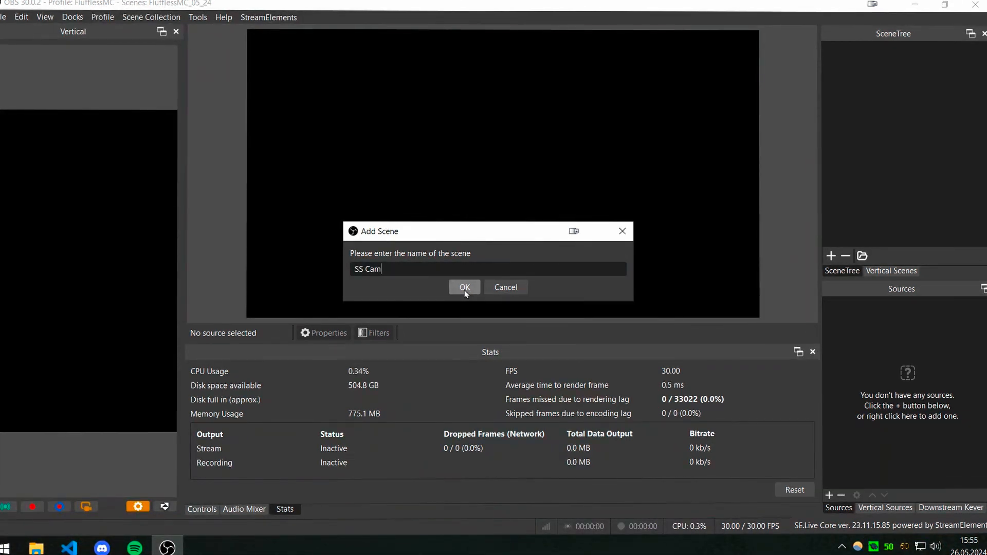
click(465, 288)
- Add a Video Capture Device source for the webcam to the SS Cam scene and hide it
click(829, 495)
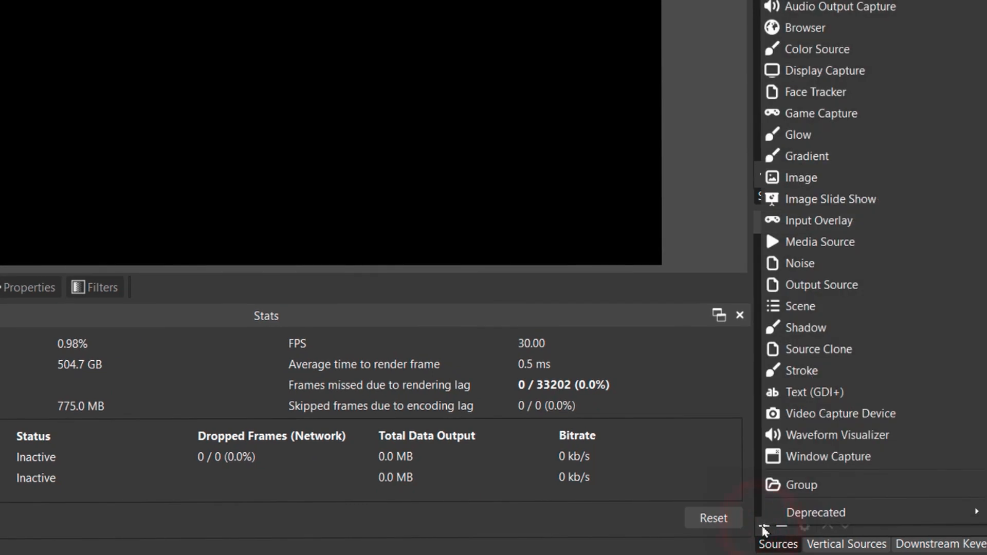
click(826, 419)
click(294, 291)
click(501, 519)
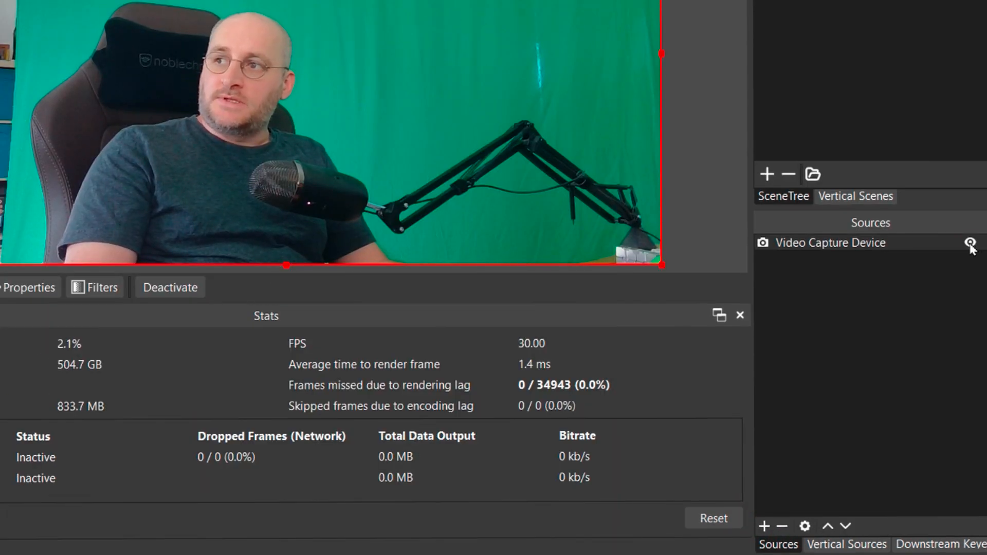
click(970, 244)
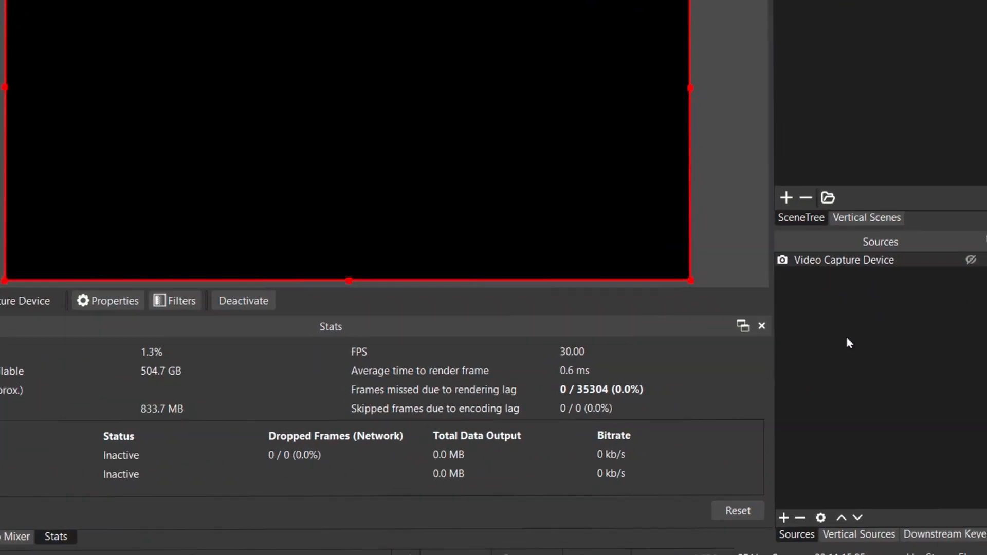
- Add a Source Clone named "SC CamMask" to the SS Cam scene
click(784, 518)
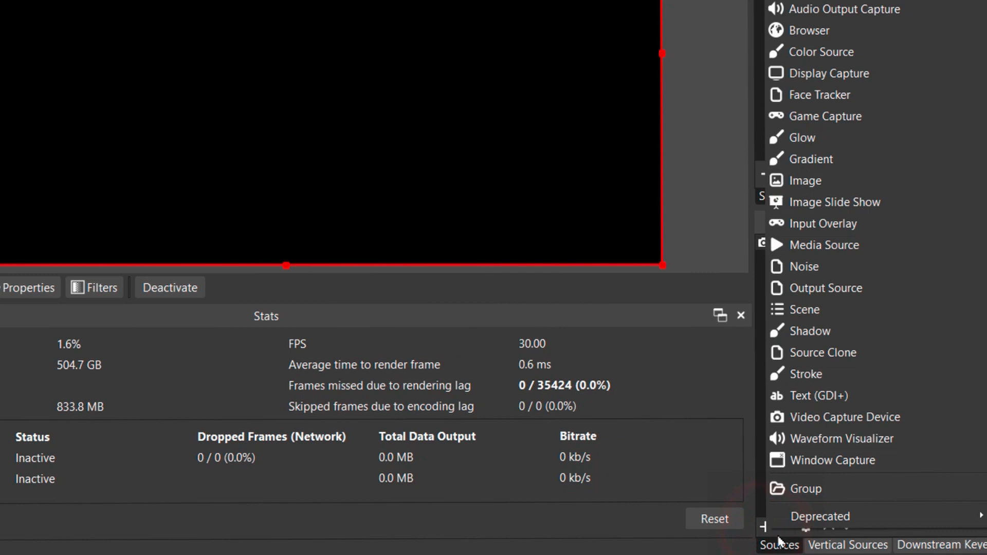
click(890, 355)
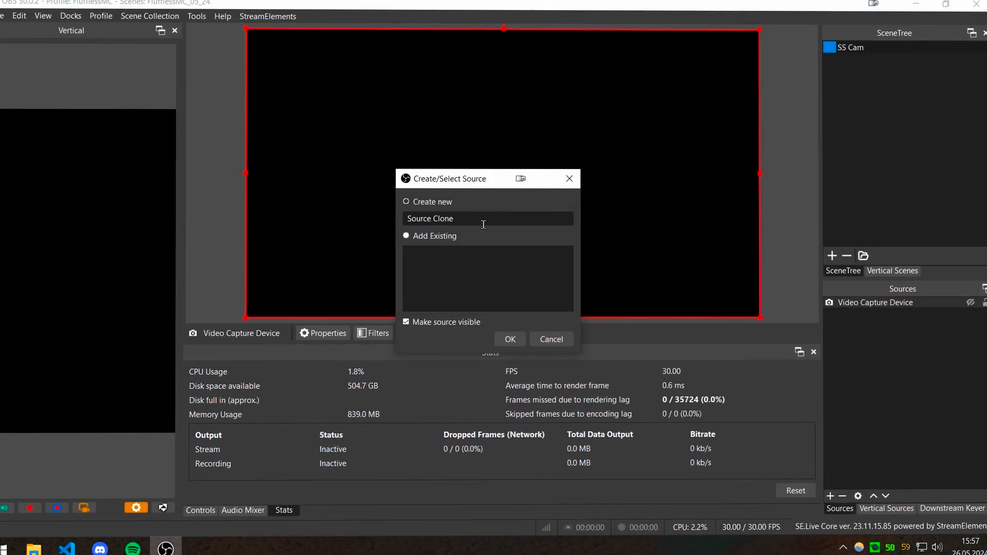
drag(483, 224, 372, 219)
text(SC)
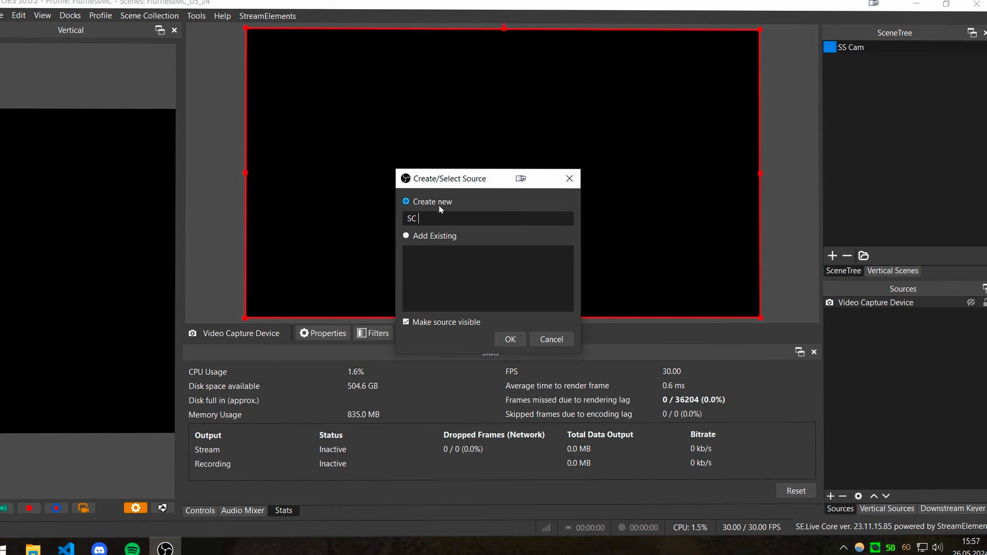
text( CamMask)
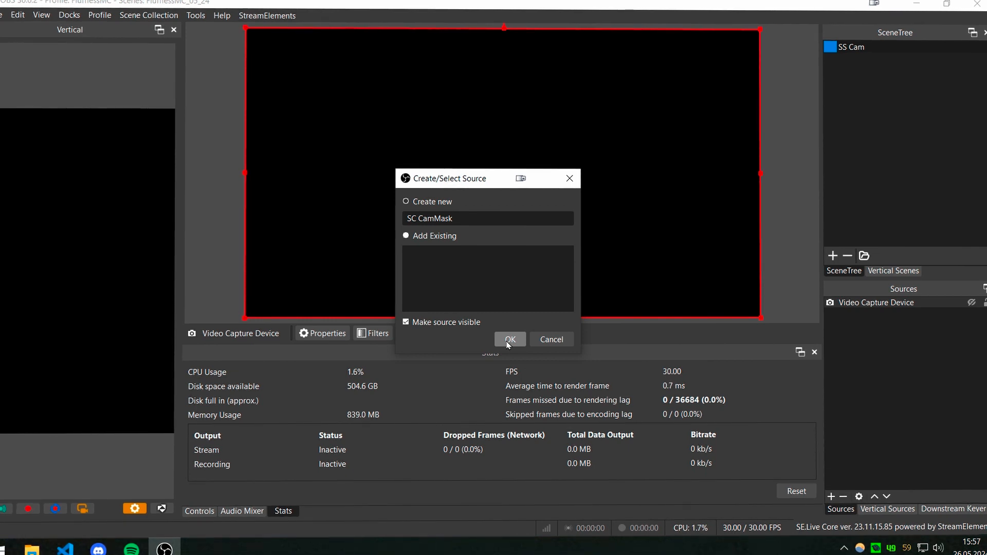
click(508, 341)
- Set SC CamMask to clone the Video Capture Device with audio disabled
click(711, 287)
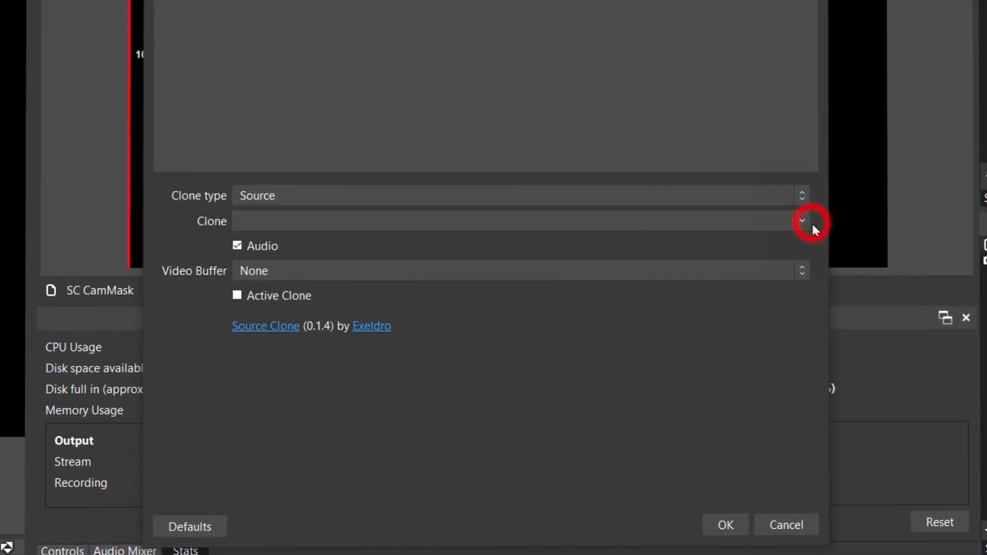
click(346, 306)
click(237, 245)
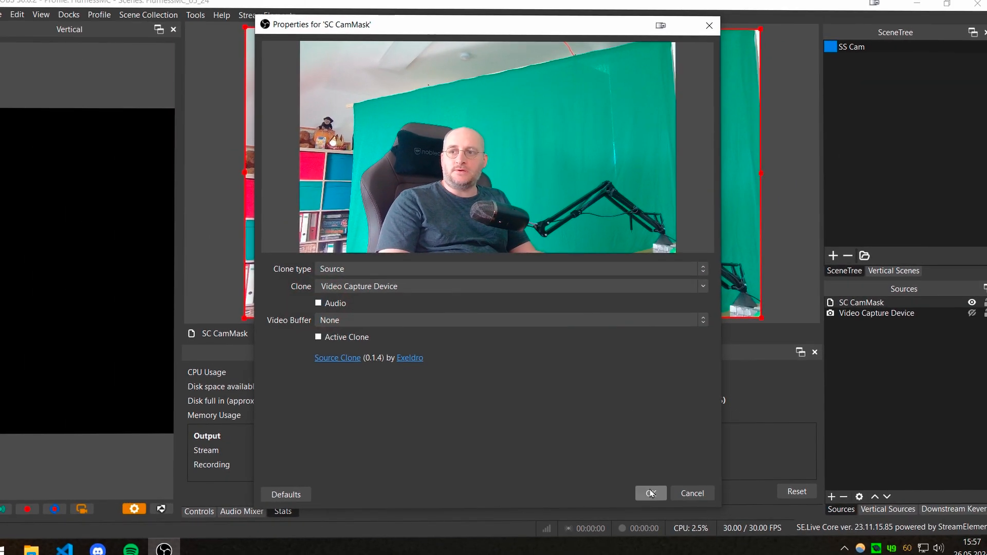
click(725, 525)
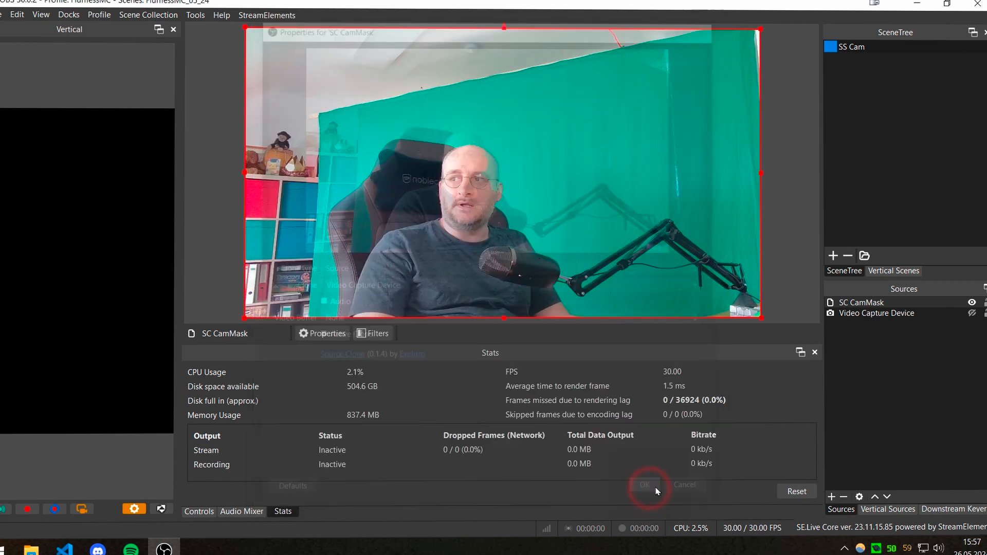
- Add an Advanced Mask effect filter named "AM CropLeft" to SC CamMask
right_click(861, 303)
click(874, 345)
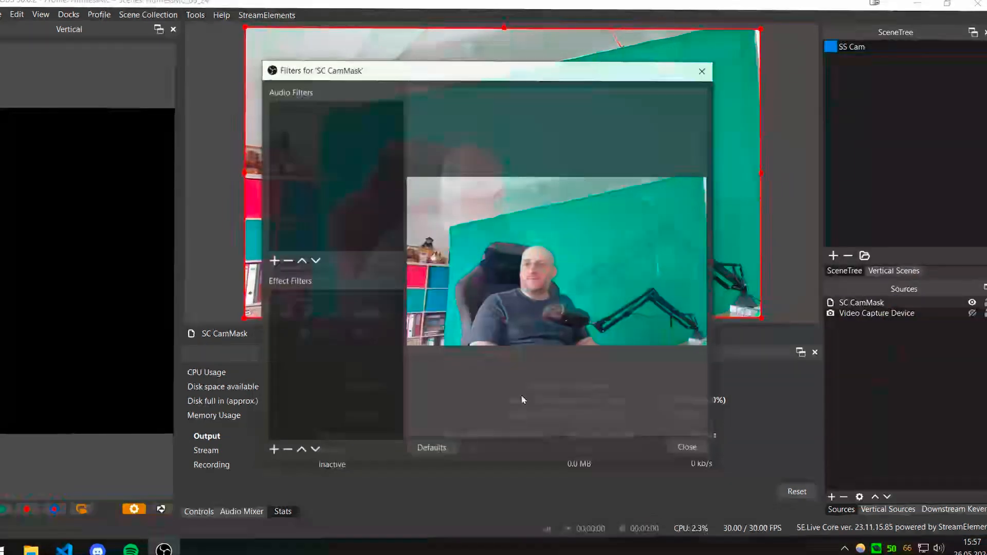
click(274, 448)
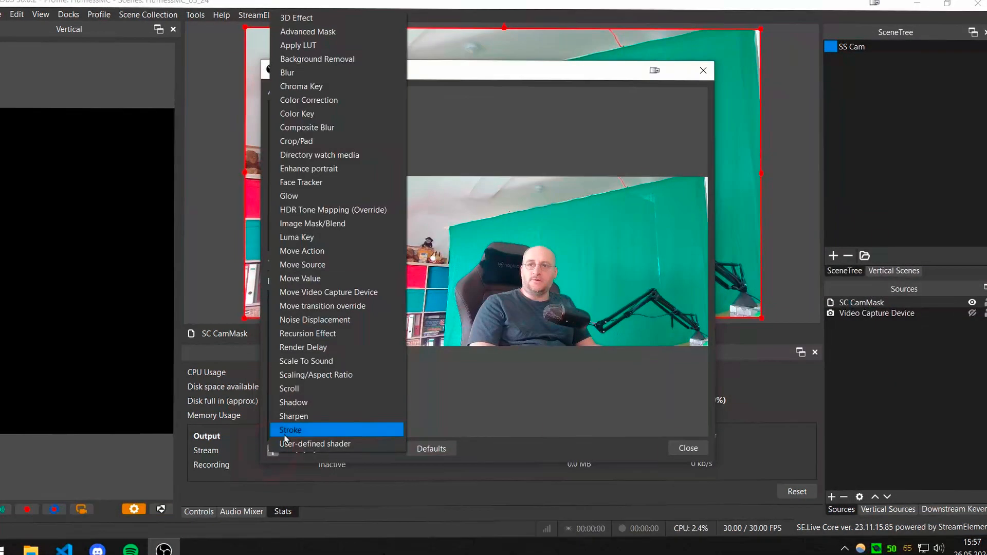
click(354, 32)
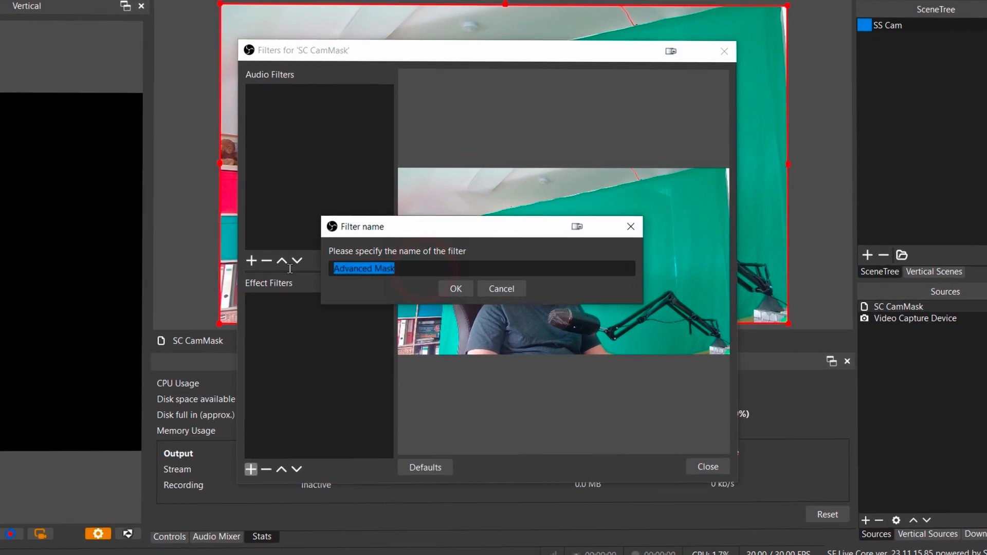
text(A)
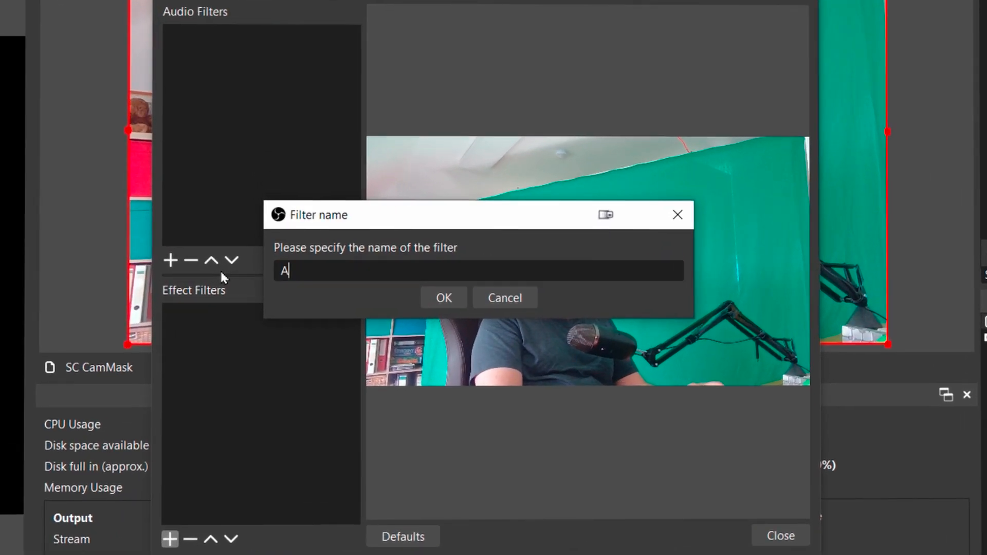
text(M CropLeft)
key(Return)
- Set the AM CropLeft mask type to Gradient with width 0 px, position 282 px and rotation 0.70 degrees
click(492, 176)
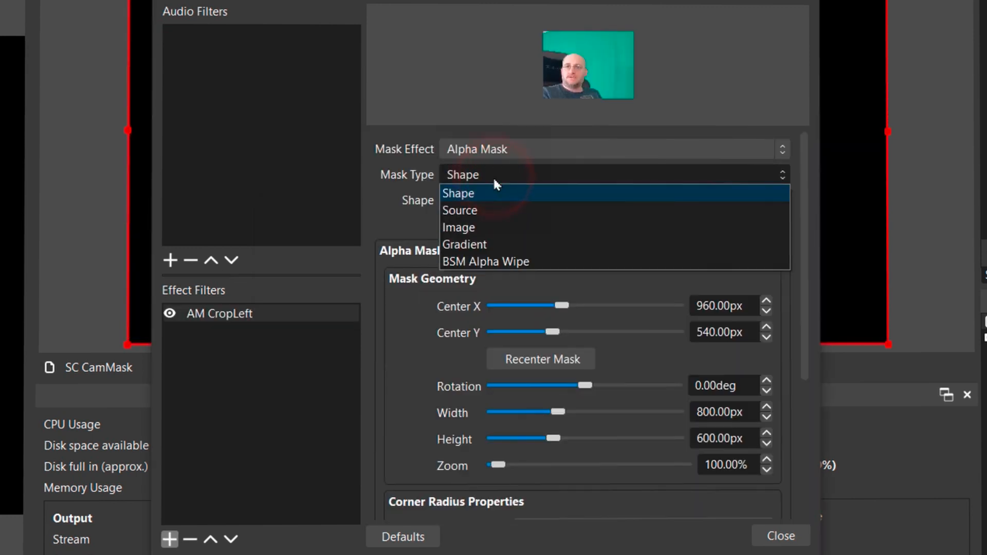
click(501, 244)
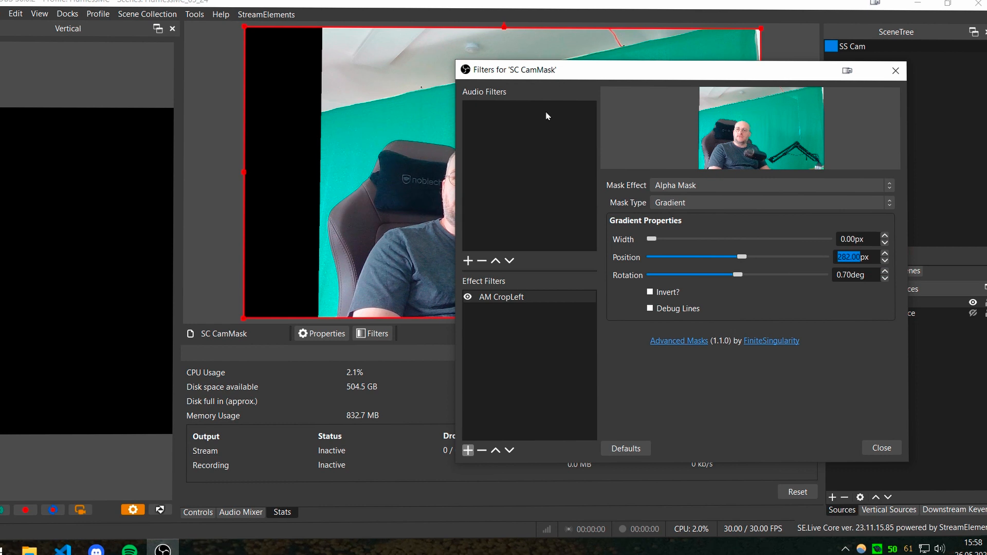
drag(609, 71, 652, 92)
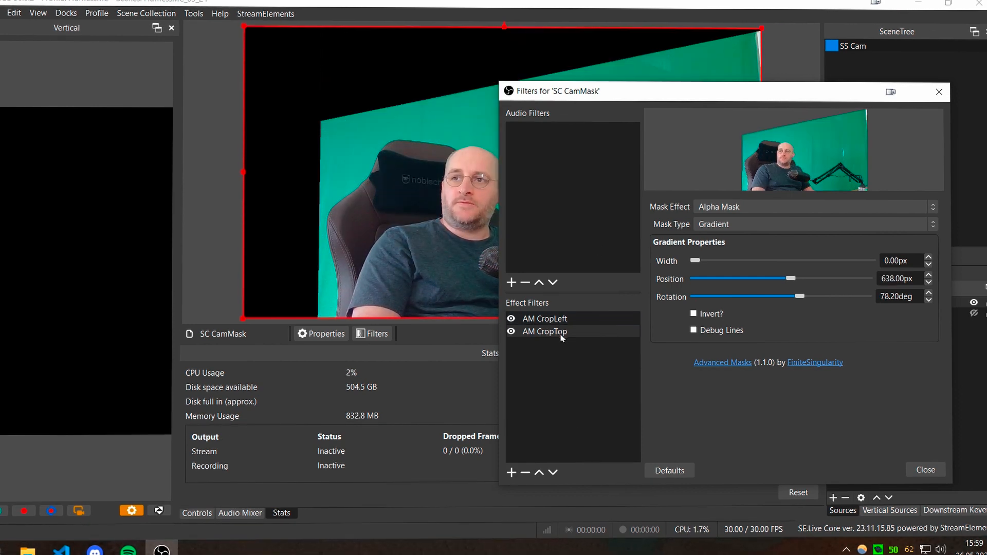
- Duplicate the AM CropTop filter as "AM CropBottom" and set its position to 201 px and rotation to -117.80 degrees
right_click(561, 335)
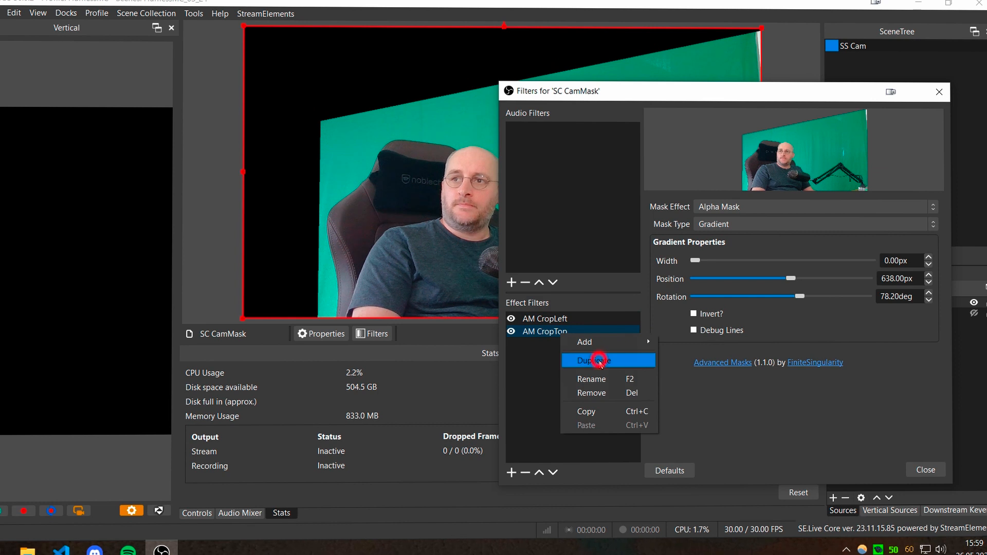
click(598, 360)
click(671, 288)
drag(651, 284, 617, 285)
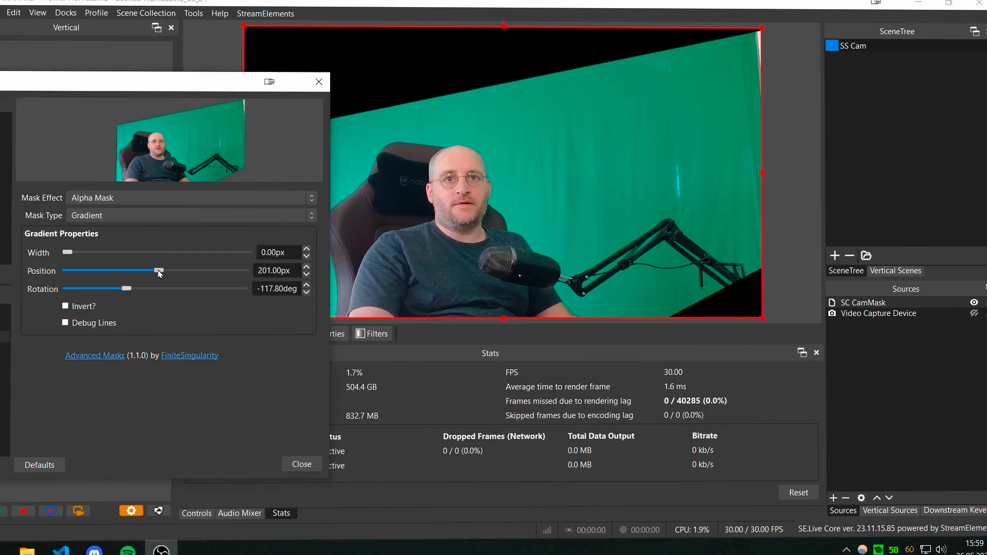
drag(148, 83, 581, 78)
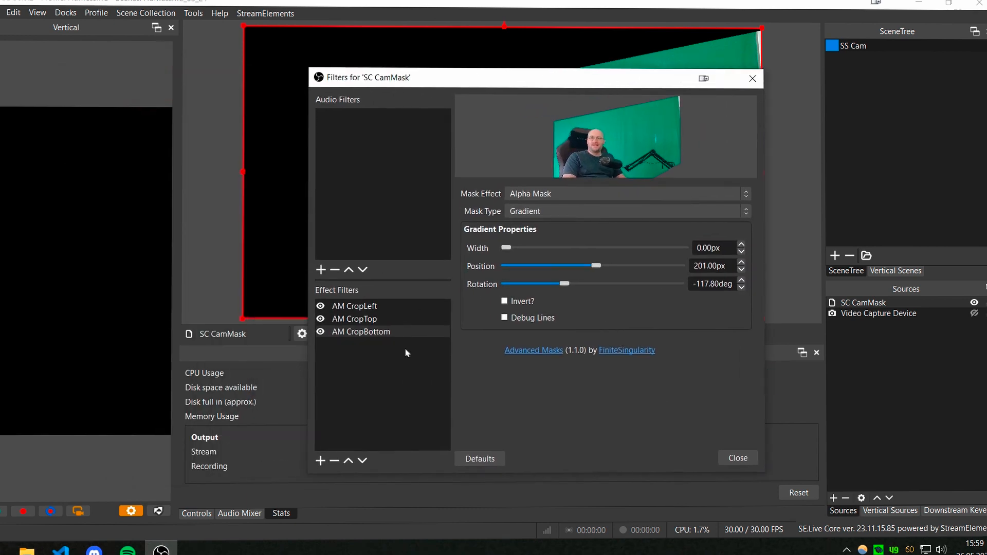
- Add a Color Correction effect filter to SC CamMask
click(320, 461)
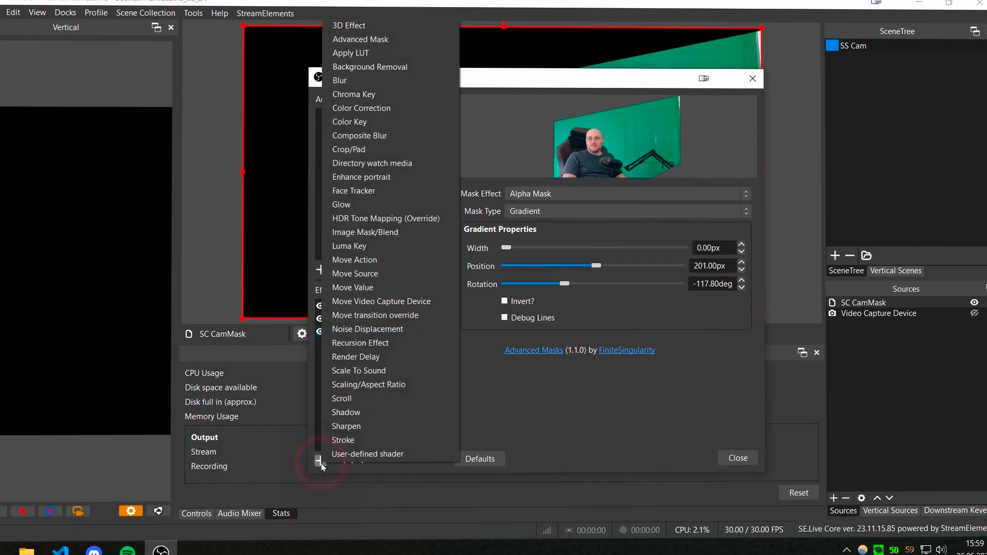
click(406, 108)
click(507, 295)
- Set the Color Correction filter to gamma -1.25, contrast 4.00, brightness 0.2412 and saturation 5.00
drag(530, 78, 73, 184)
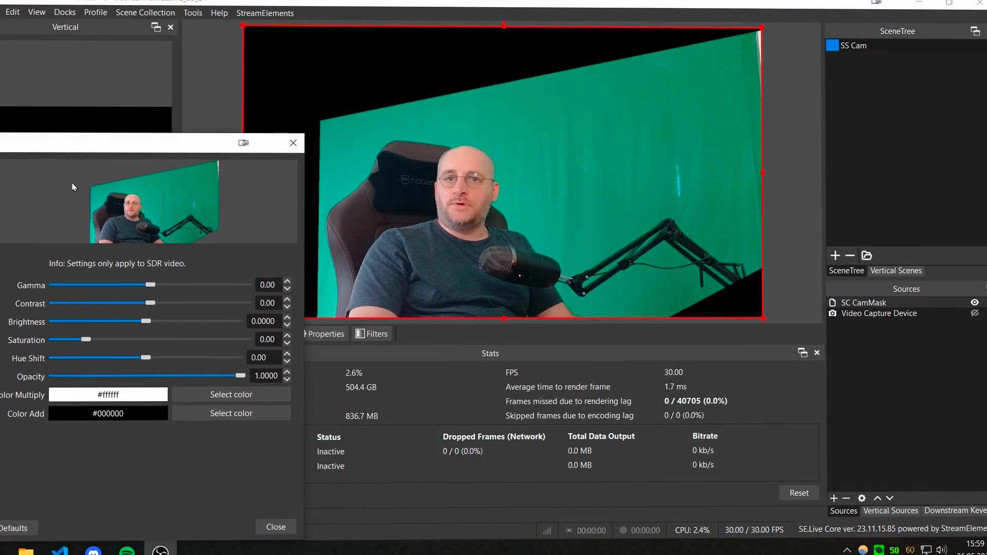
drag(150, 303, 212, 303)
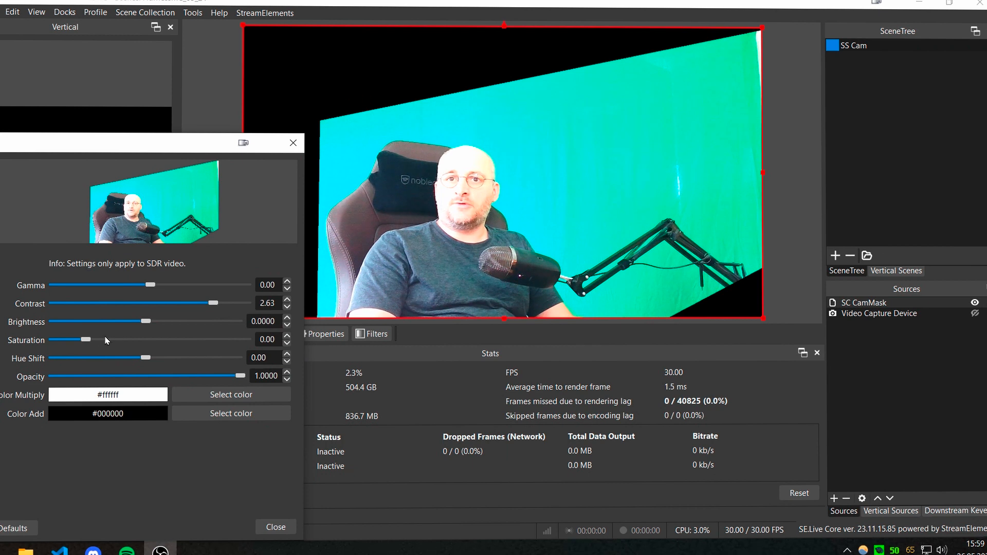
drag(85, 340, 247, 340)
drag(153, 285, 122, 287)
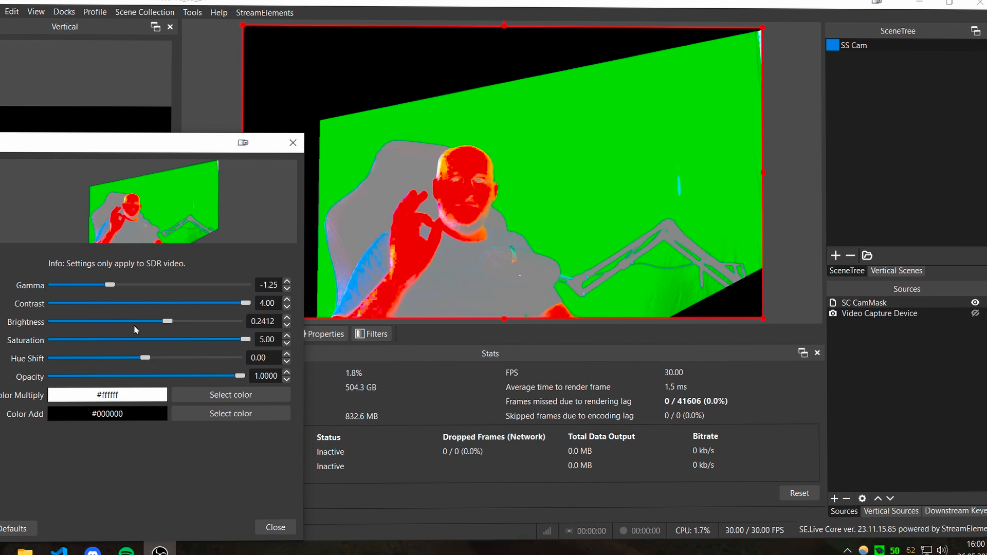
drag(50, 143, 508, 85)
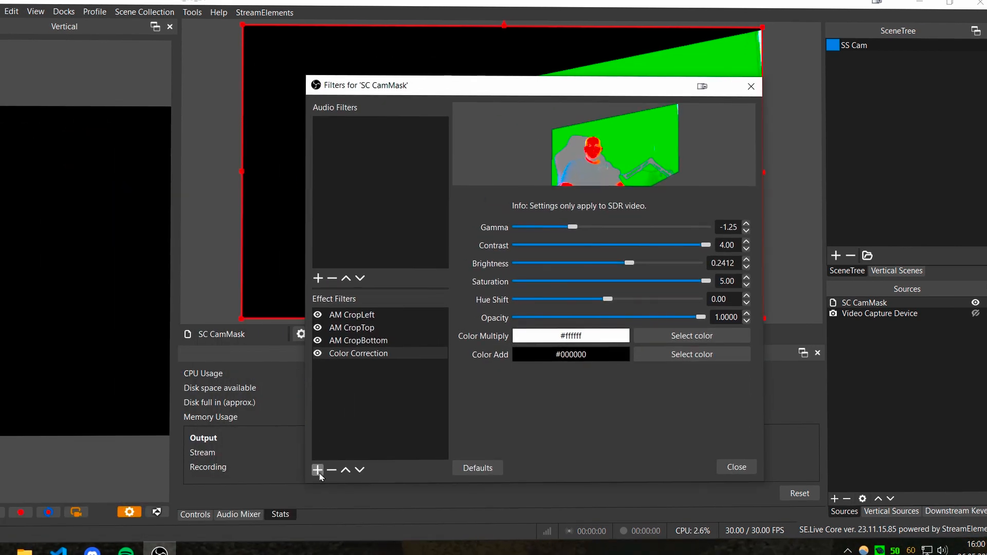
- Add a Chroma Key effect filter to SC CamMask, keeping the default name
click(319, 469)
click(403, 101)
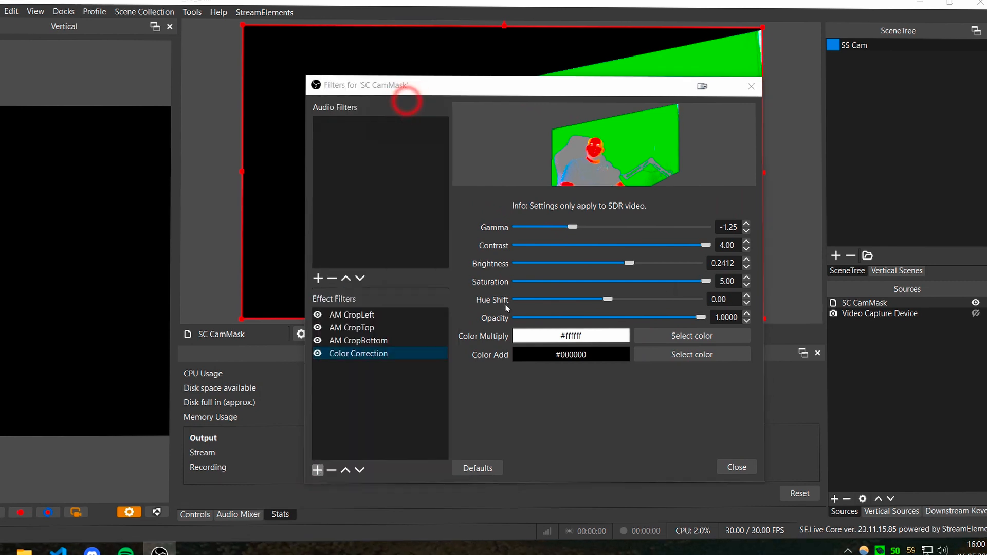
key(Return)
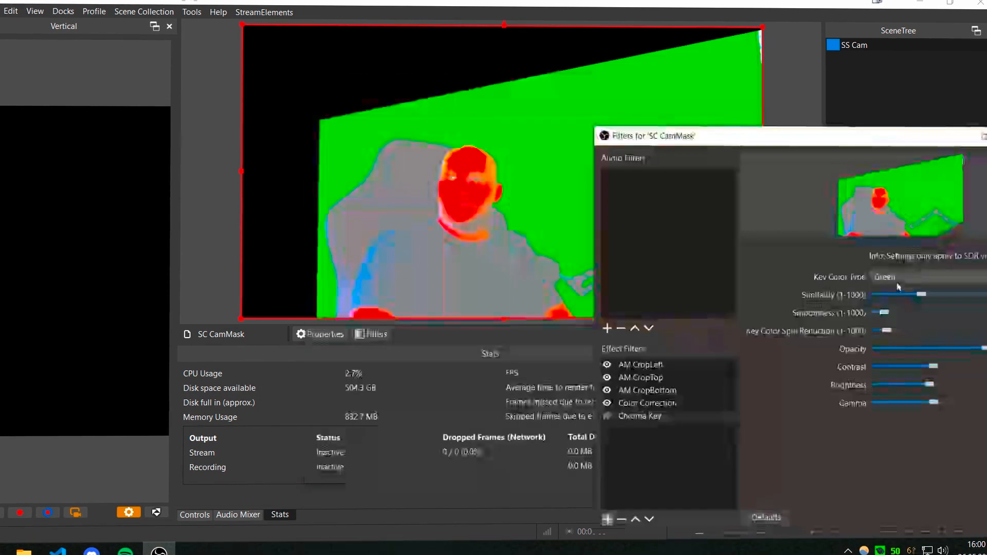
- Set the Chroma Key's key color type to Custom Color and sample the green backdrop in the preview as key color
click(876, 278)
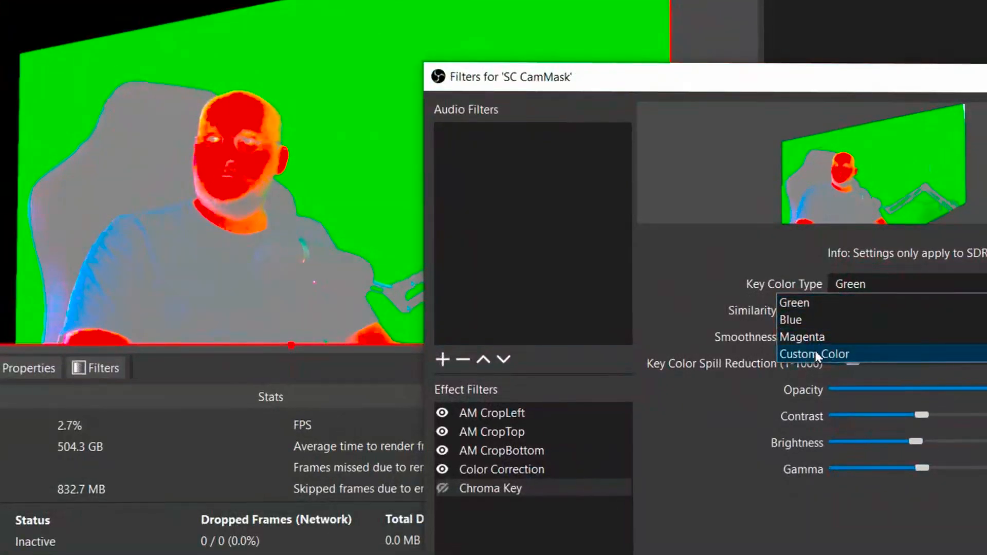
click(816, 353)
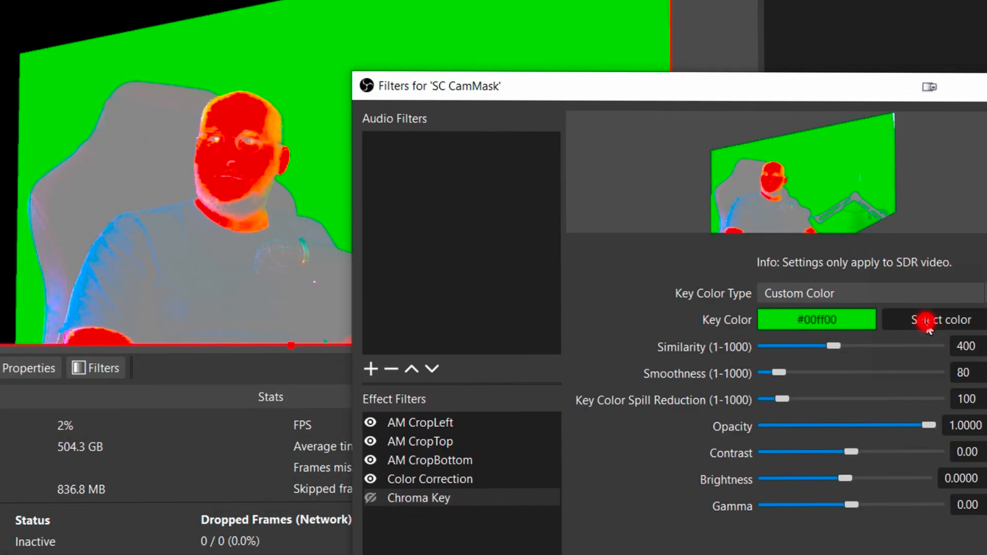
click(926, 319)
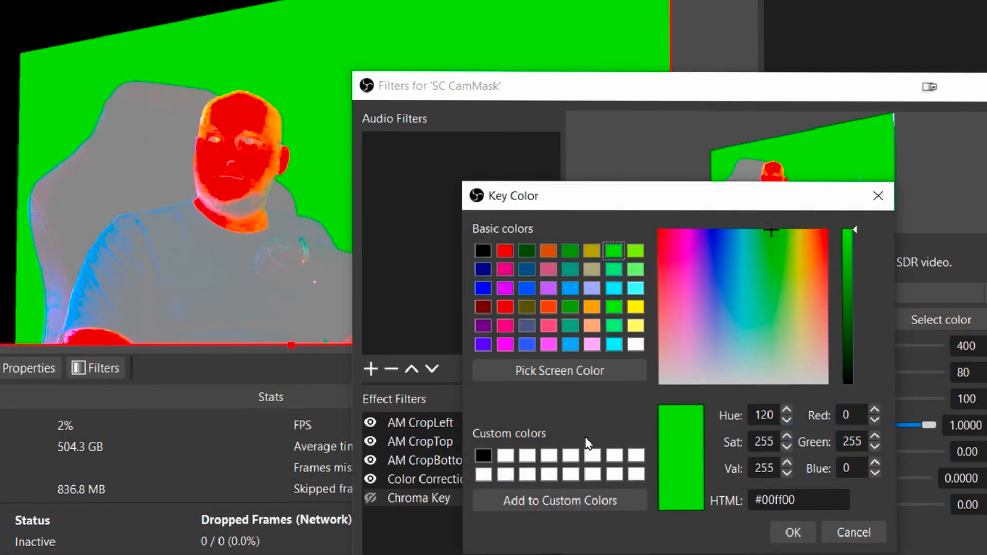
click(560, 370)
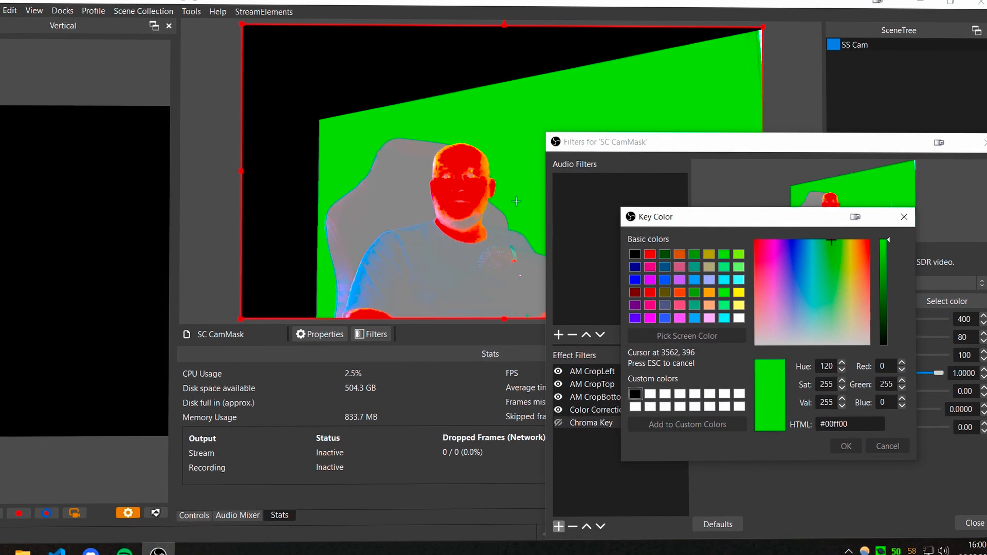
click(515, 200)
click(846, 446)
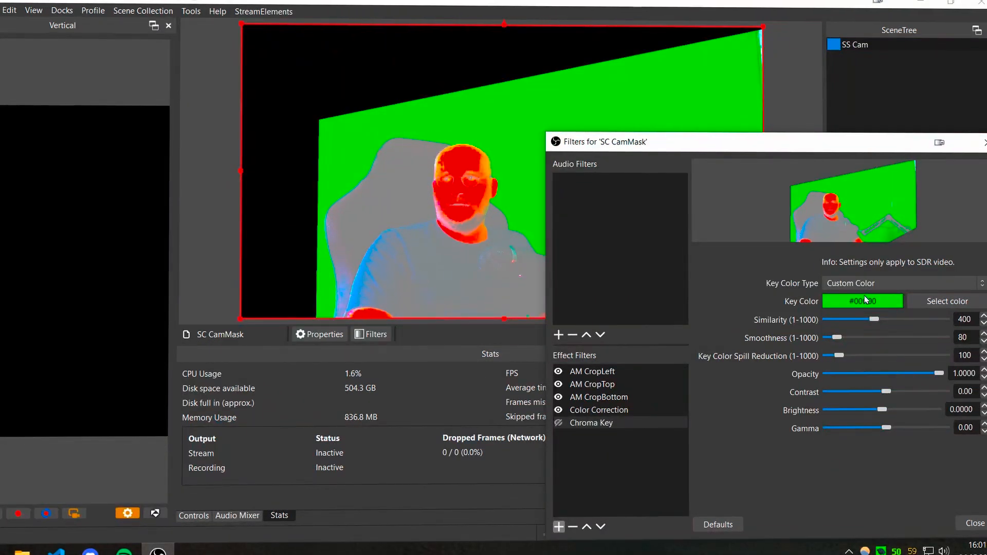
- Enable SC CamMask's Chroma Key and set similarity to 207, smoothness to 167 and key color spill reduction to 1
click(558, 423)
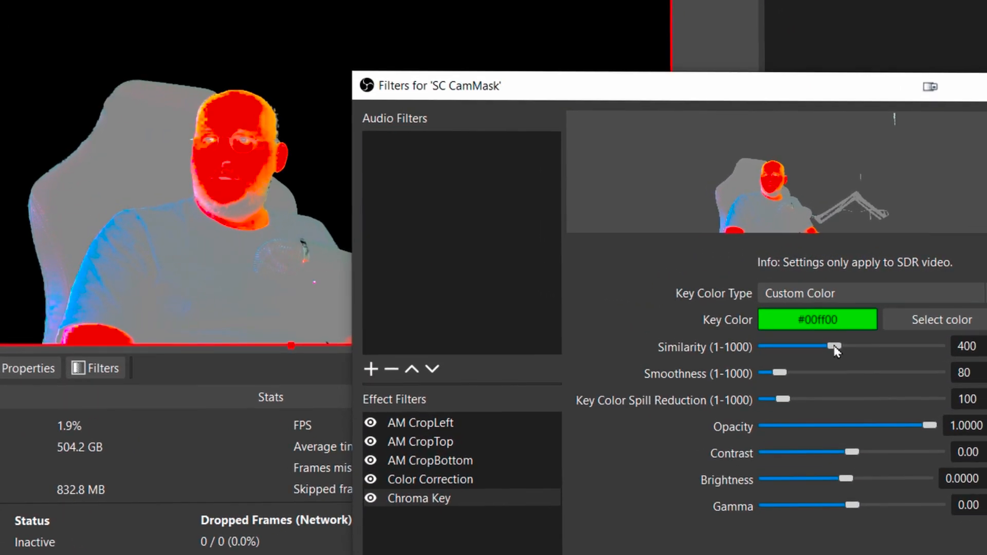
drag(834, 347, 720, 343)
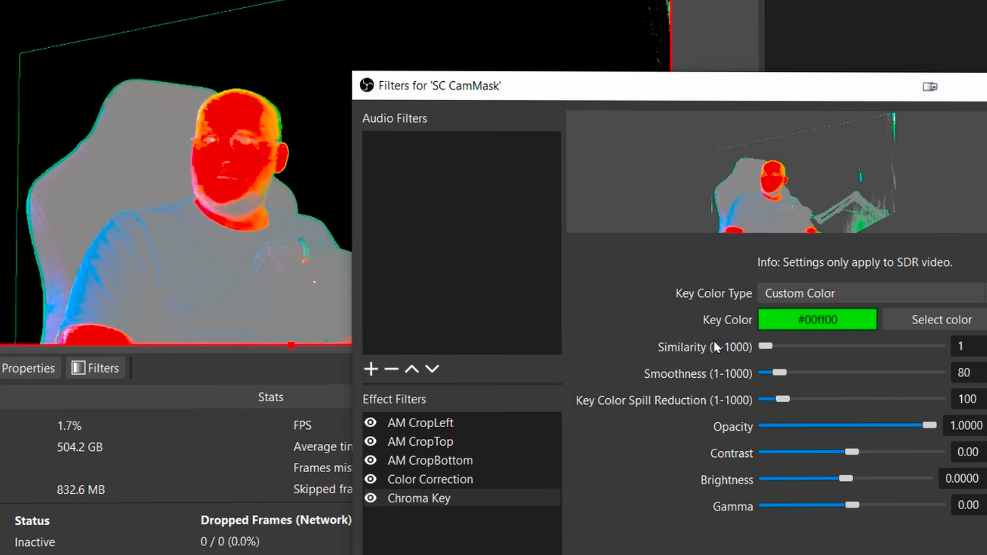
drag(777, 372, 751, 403)
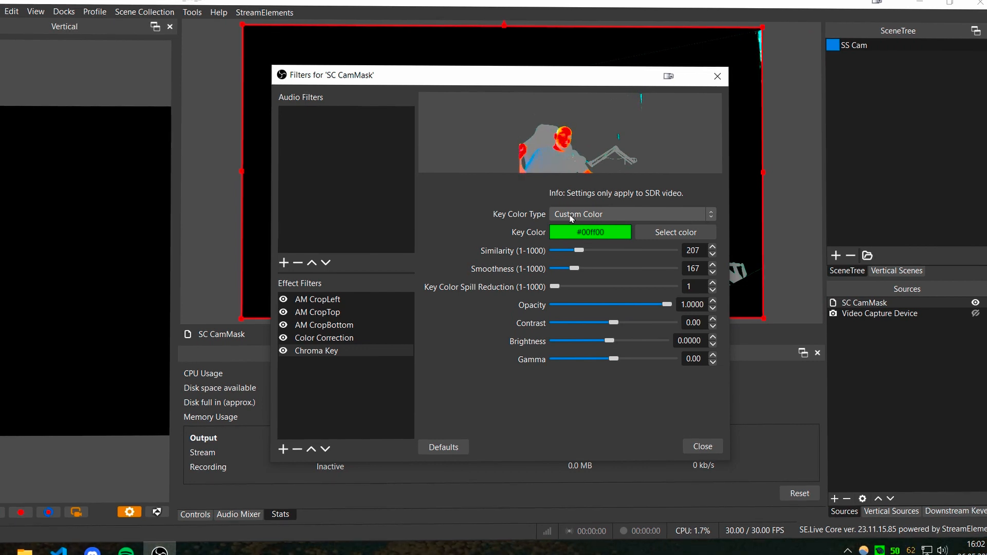
click(703, 447)
- Hide SC CamMask and add a new Source Clone source named "SC Cam"
click(975, 303)
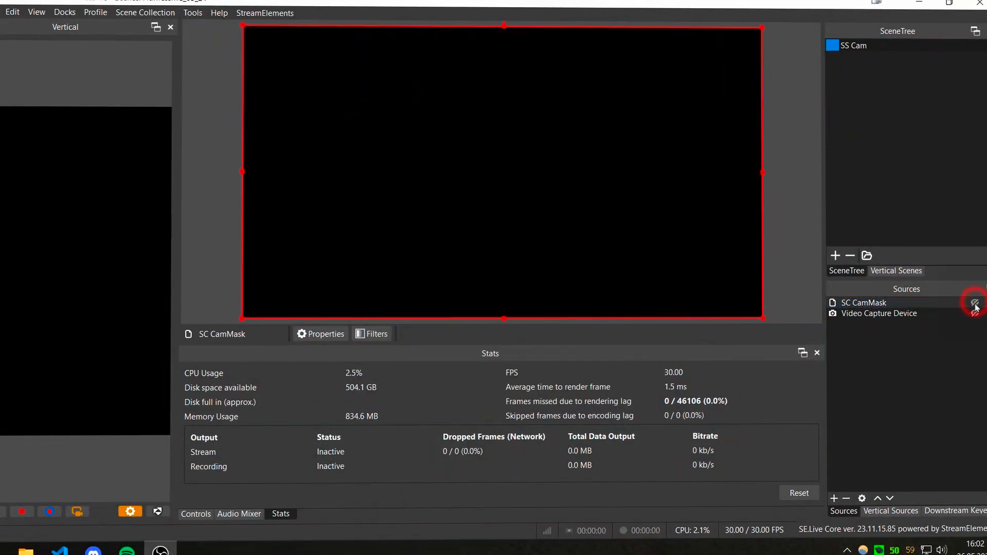
click(835, 498)
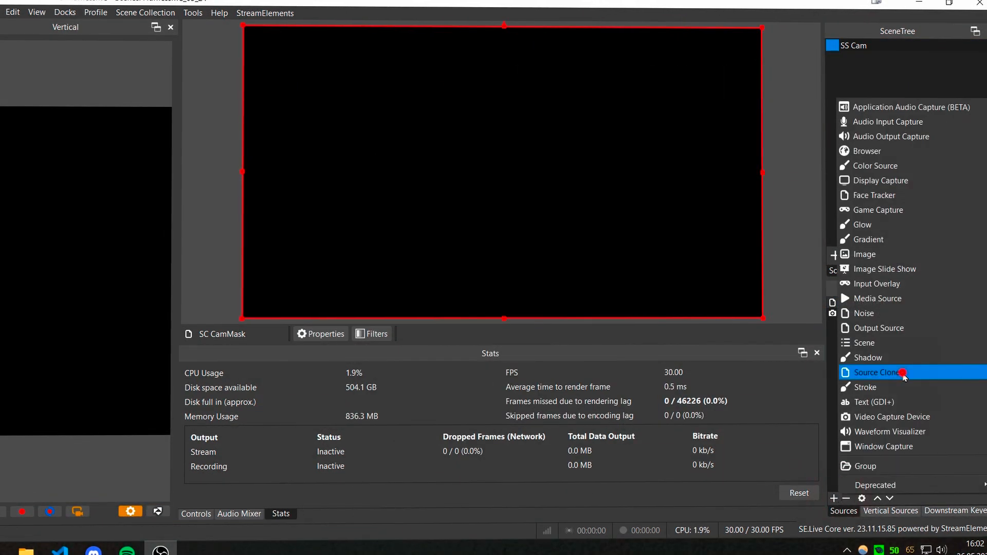
click(863, 373)
text(SC Cam)
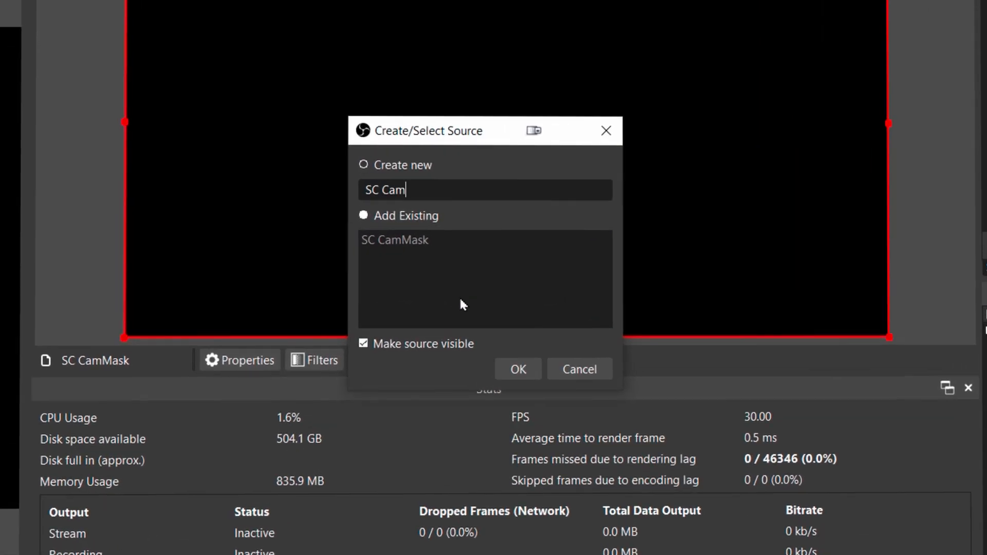
key(Return)
- Make SC Cam clone the Video Capture Device with audio disabled
click(804, 291)
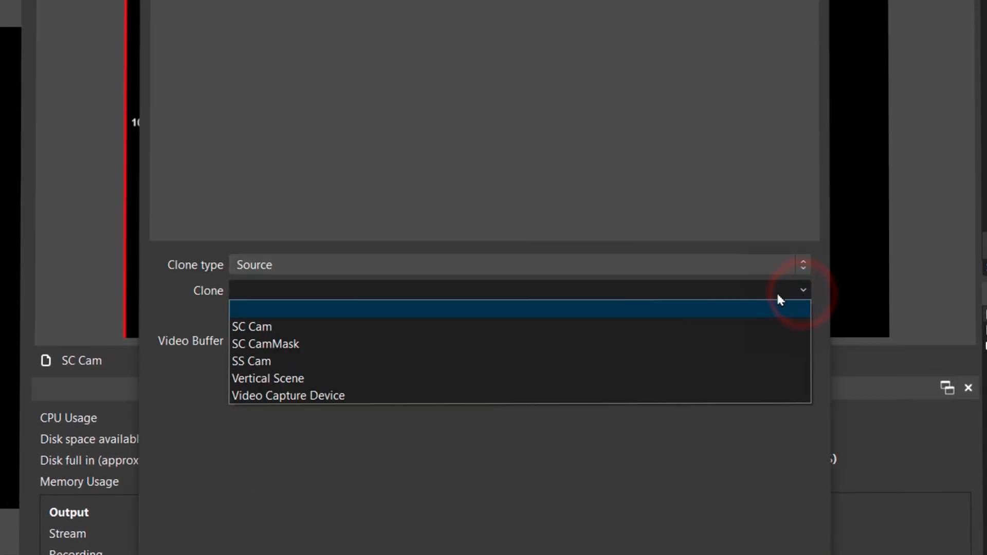
click(311, 397)
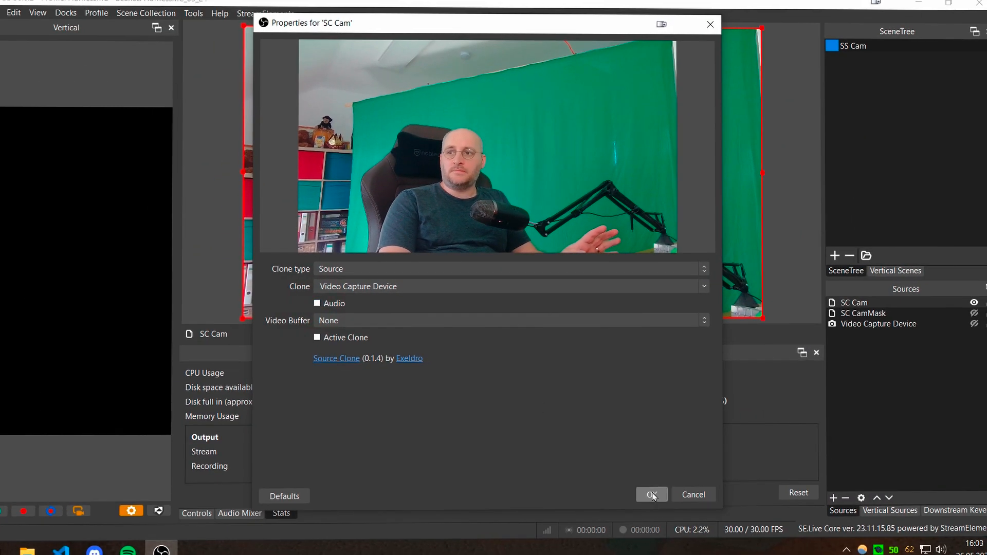
click(652, 496)
- Add an Advanced Mask effect filter named "AM Mask" to SC Cam
right_click(881, 303)
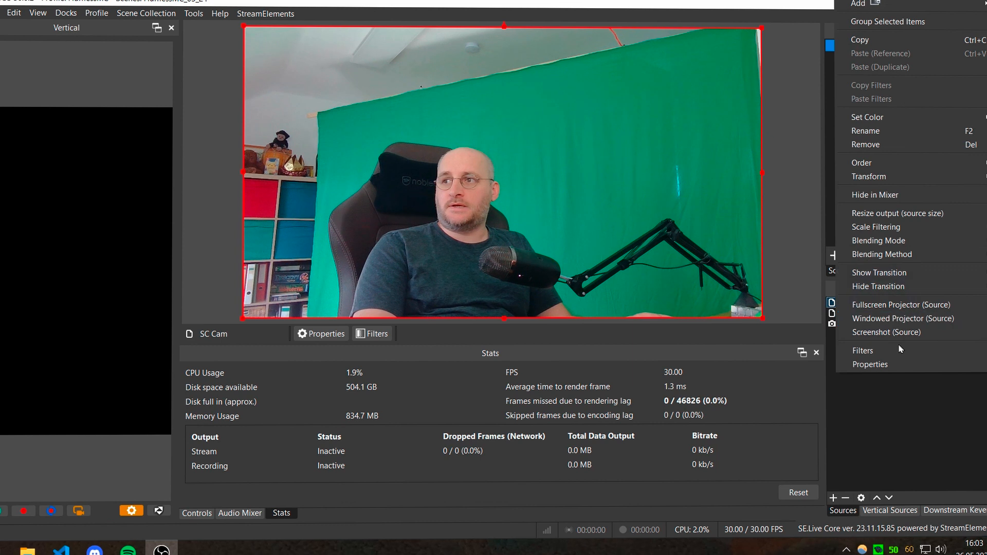
click(901, 350)
click(271, 451)
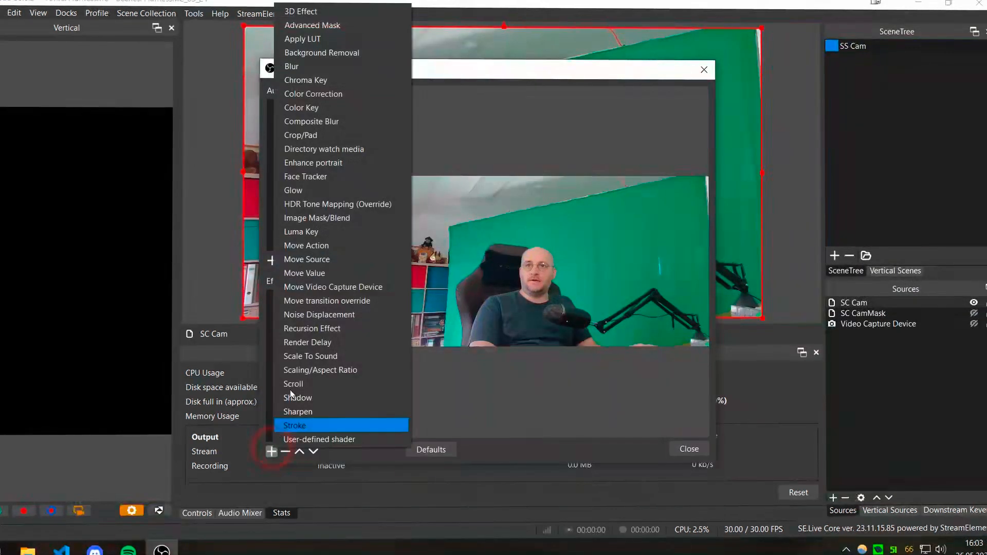
click(312, 25)
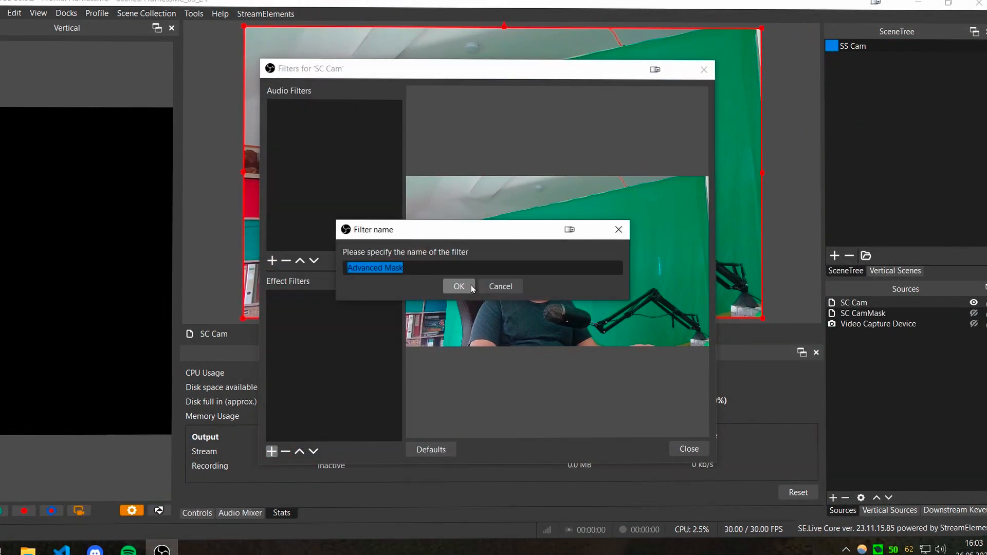
text(AM Mask)
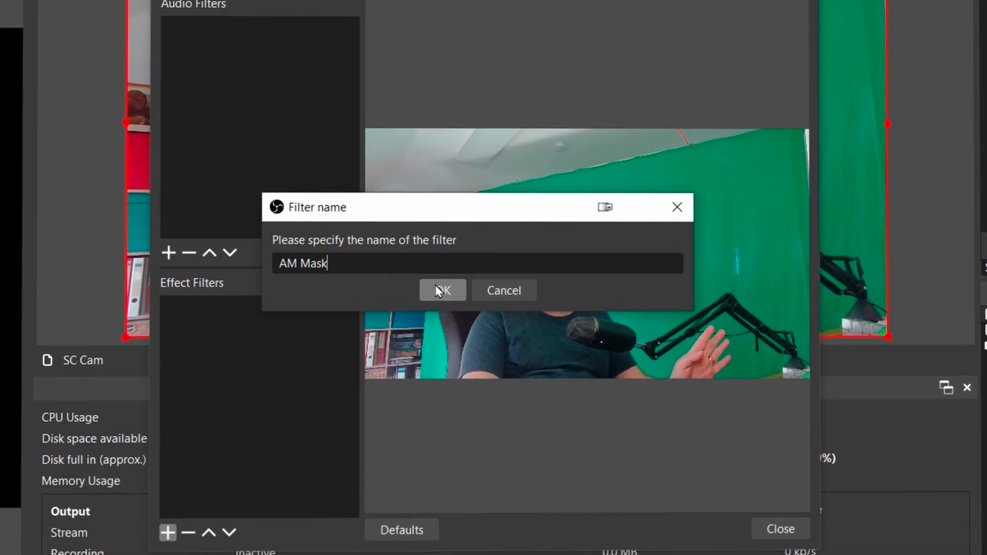
click(438, 291)
- Set AM Mask's mask type to Source and choose SC CamMask as the mask source
click(466, 170)
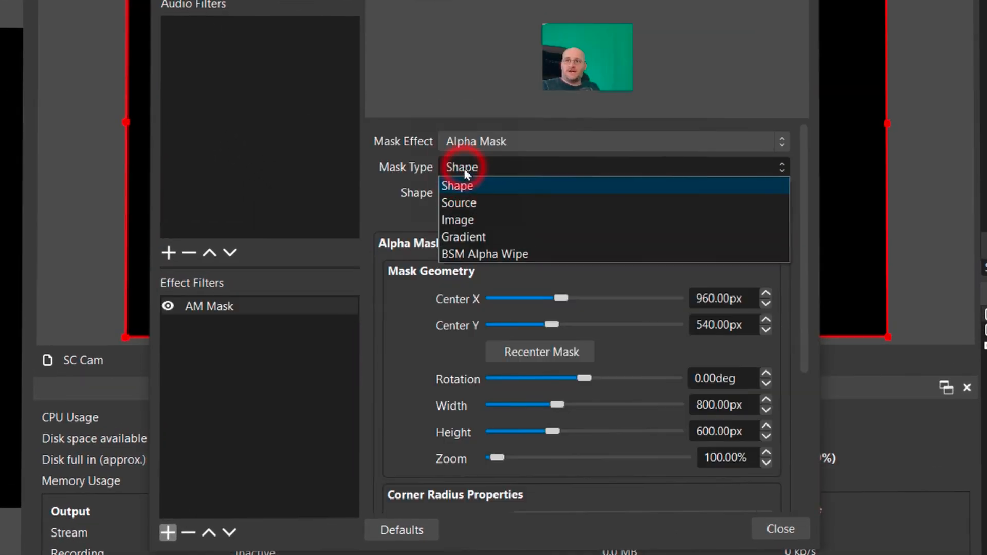
click(478, 201)
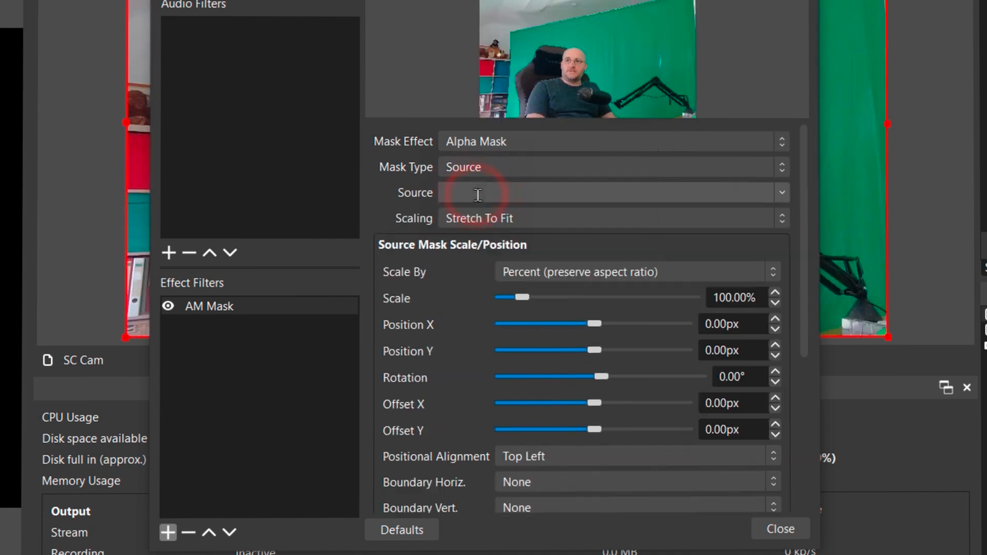
click(778, 193)
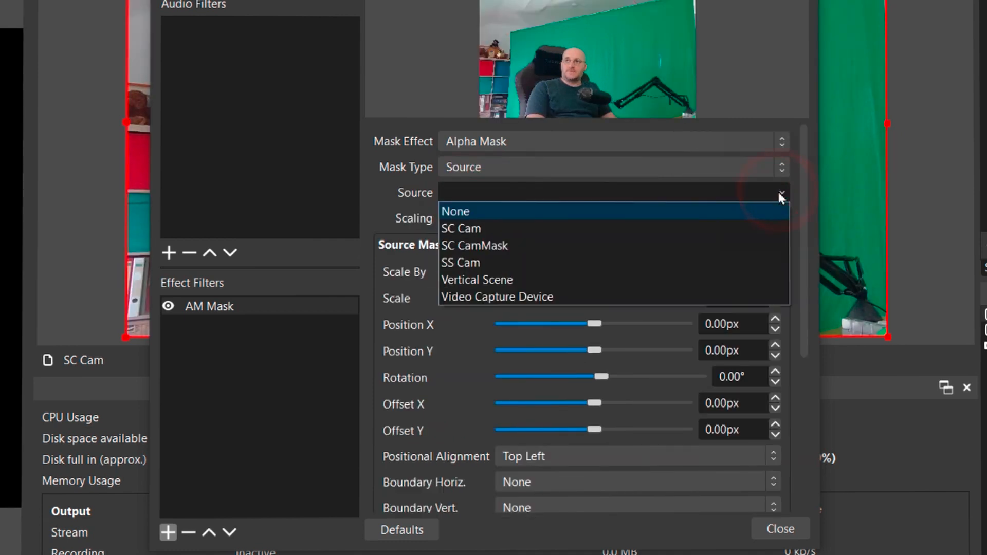
click(535, 245)
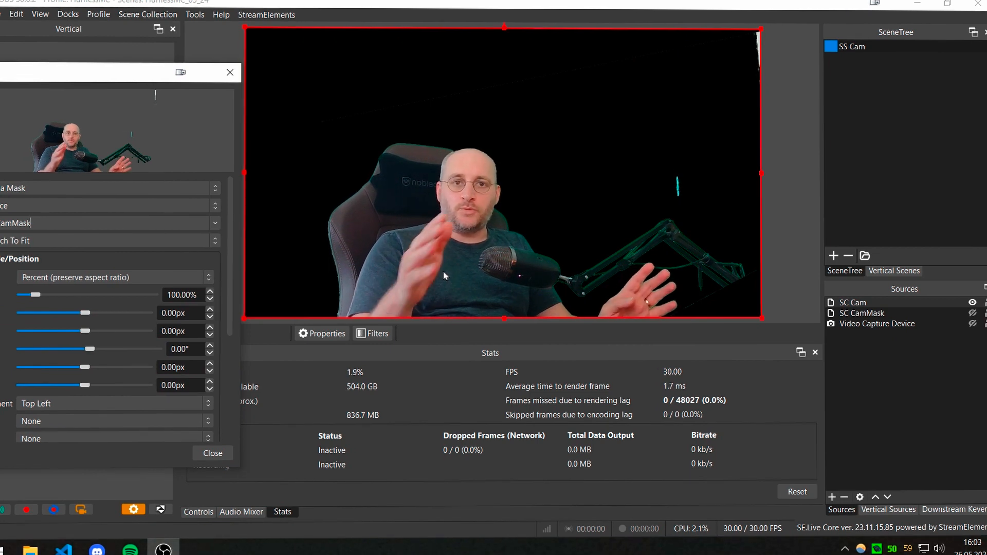
- Add an Apply LUT effect filter to SC Cam using the webcam_preset_1.png LUT at amount 1.0000
drag(13, 72, 850, 88)
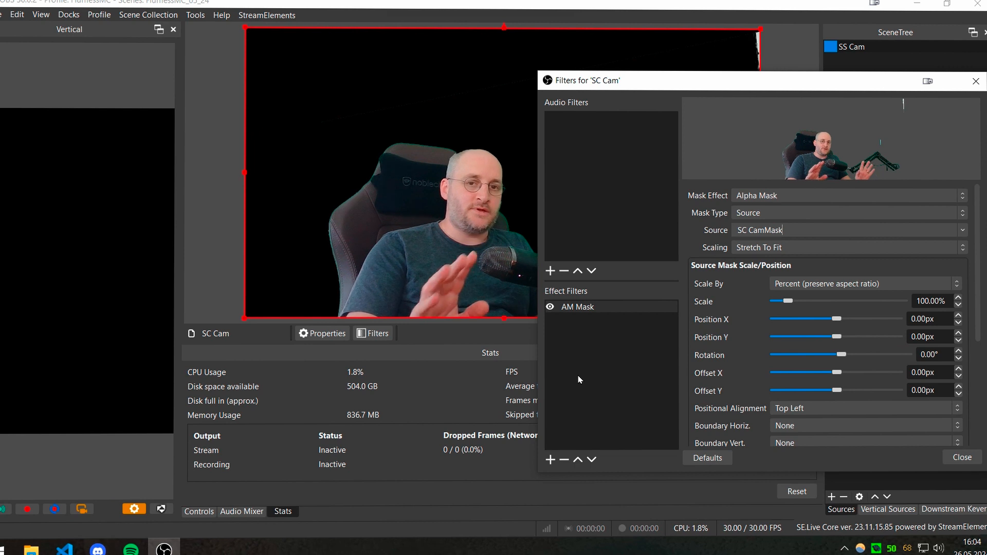
click(550, 459)
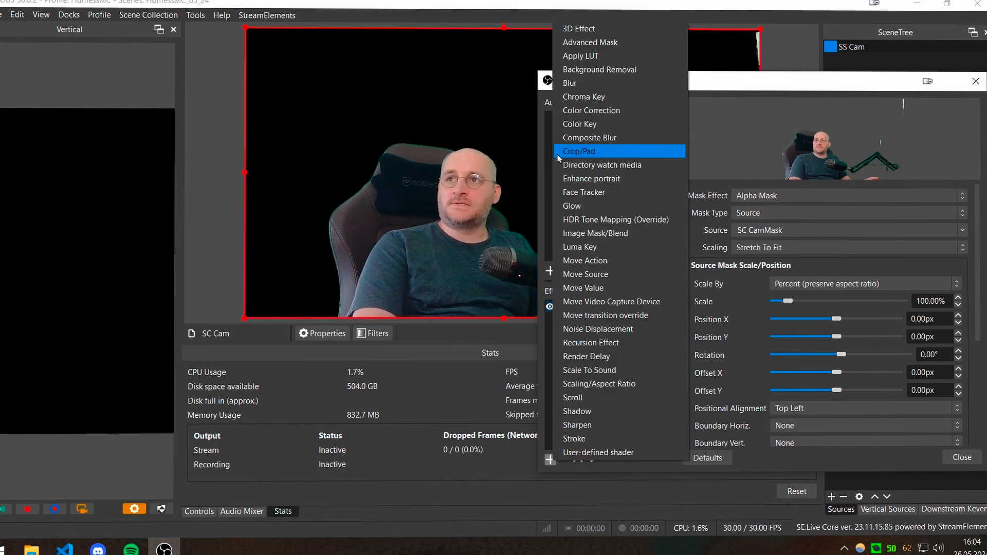
click(618, 56)
key(Return)
- Add a Color Correction filter to SC Cam with gamma 0.10, contrast 0.38 and brightness -0.0353
click(550, 459)
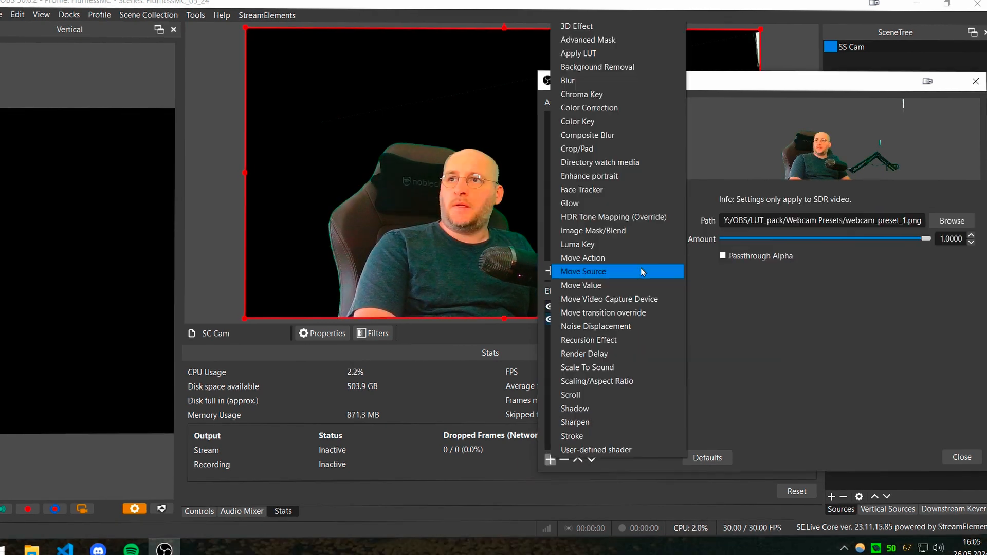
click(618, 108)
key(Return)
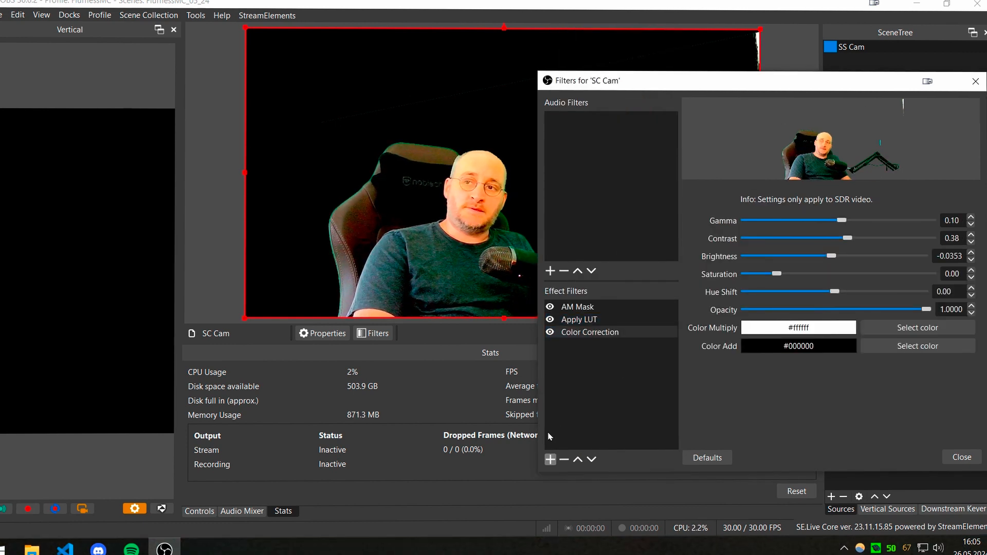
- Add a green Chroma Key filter to SC Cam with similarity 140, smoothness 1 and key color spill reduction 516
click(550, 459)
click(619, 98)
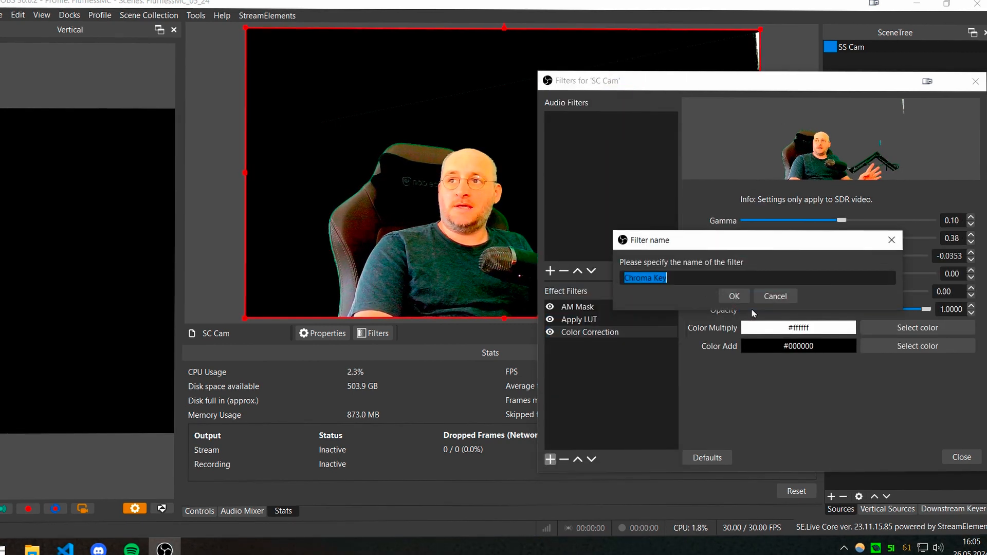
key(Return)
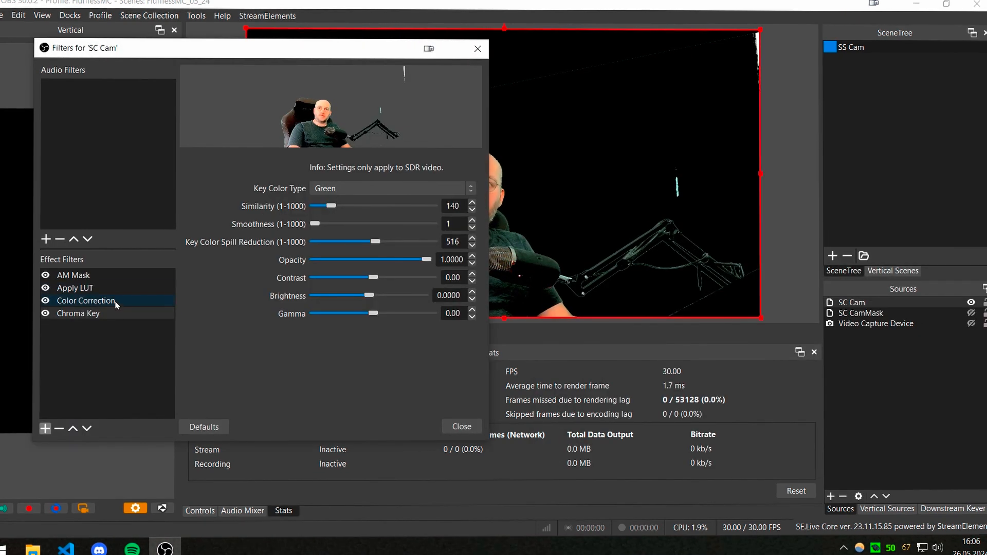
- Compare SC Cam's preview with the Chroma Key filter disabled and enabled to check the green spill around the chair
drag(276, 55, 807, 100)
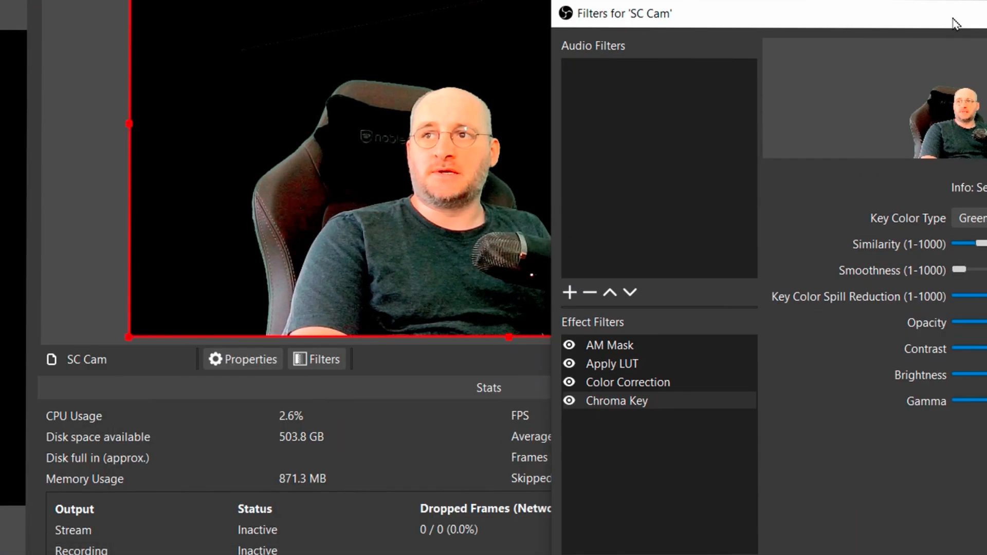
drag(953, 23, 979, 10)
click(596, 388)
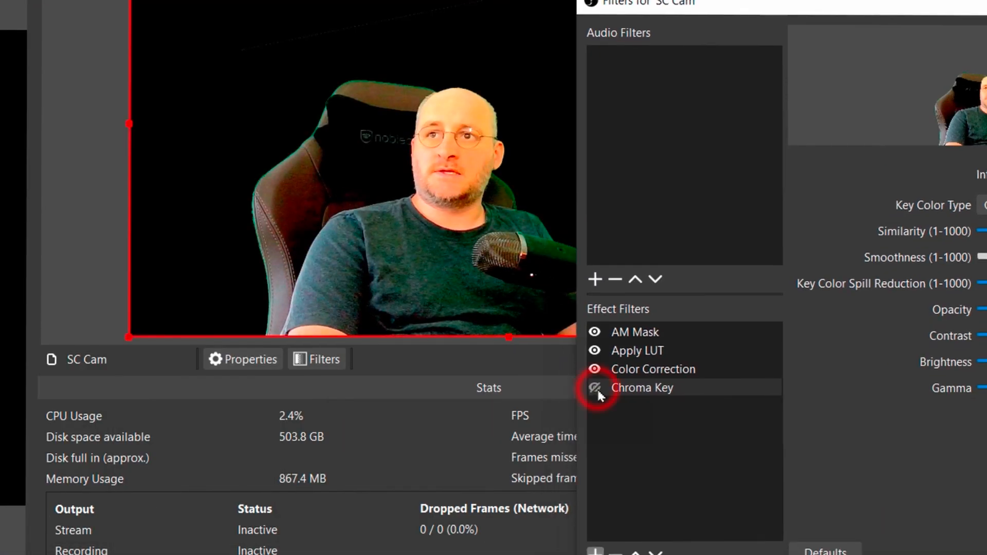
click(596, 388)
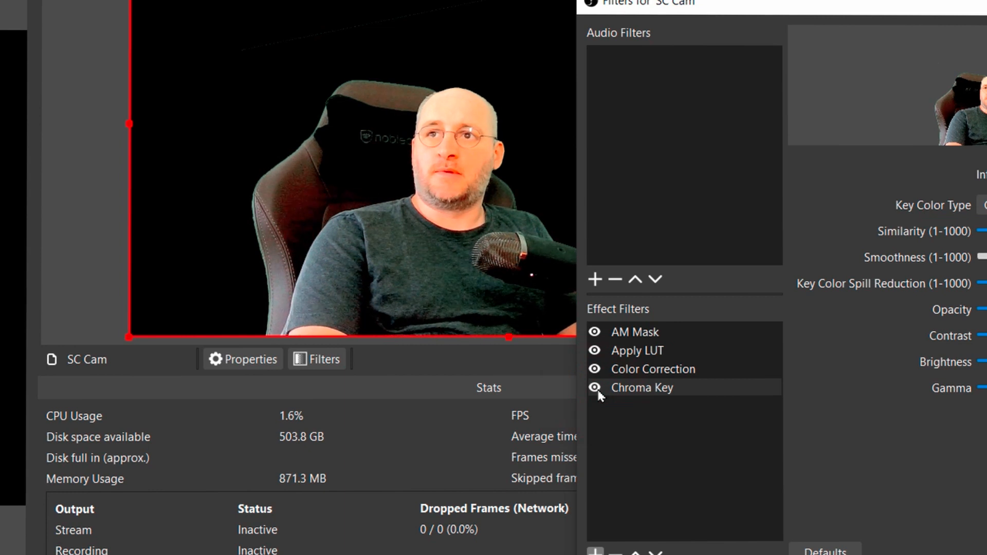
click(596, 388)
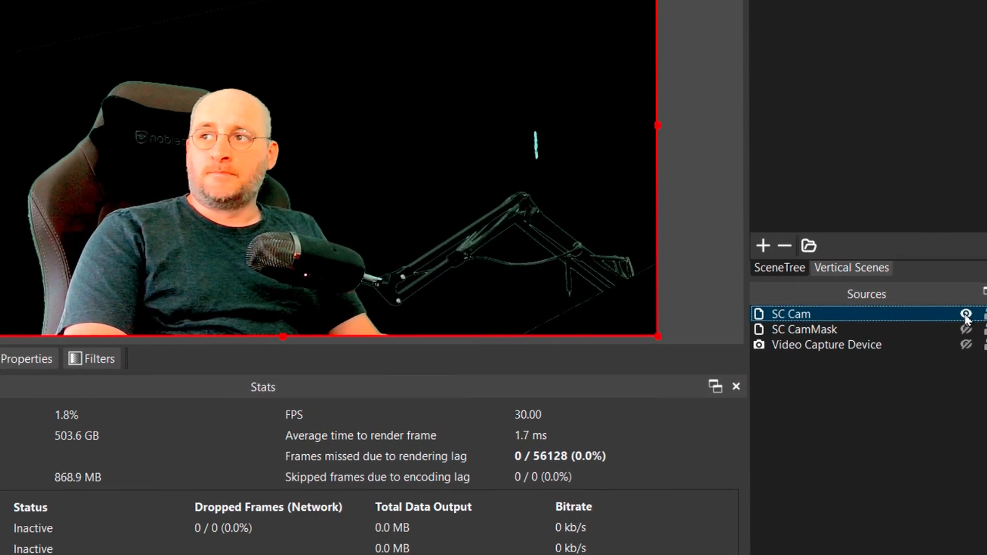
- Hide SC Cam and lock the SC Cam, SC CamMask and Video Capture Device sources
click(969, 304)
click(985, 314)
click(985, 330)
click(985, 345)
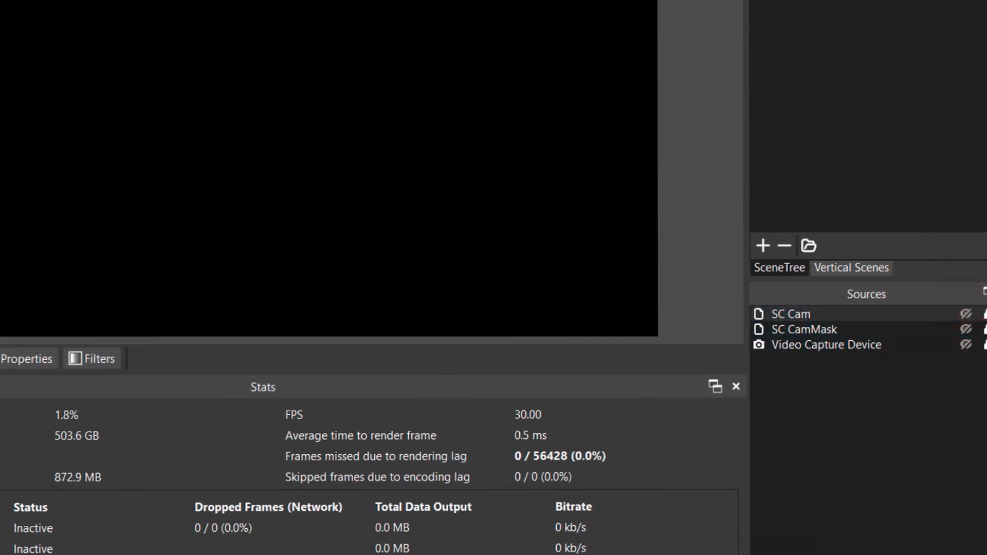
- Add a new Source Clone source named "SC CamHorizontal"
click(761, 554)
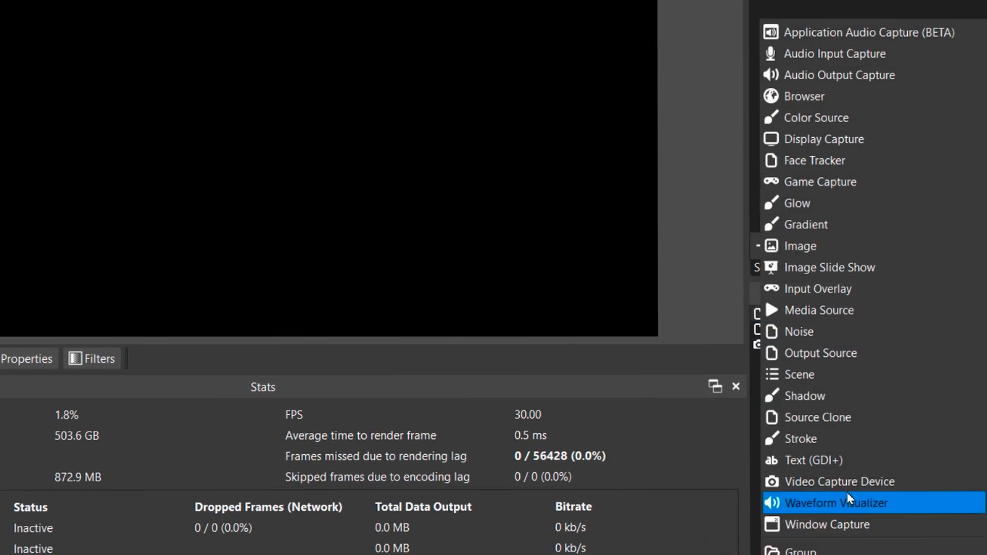
click(843, 481)
text(SC)
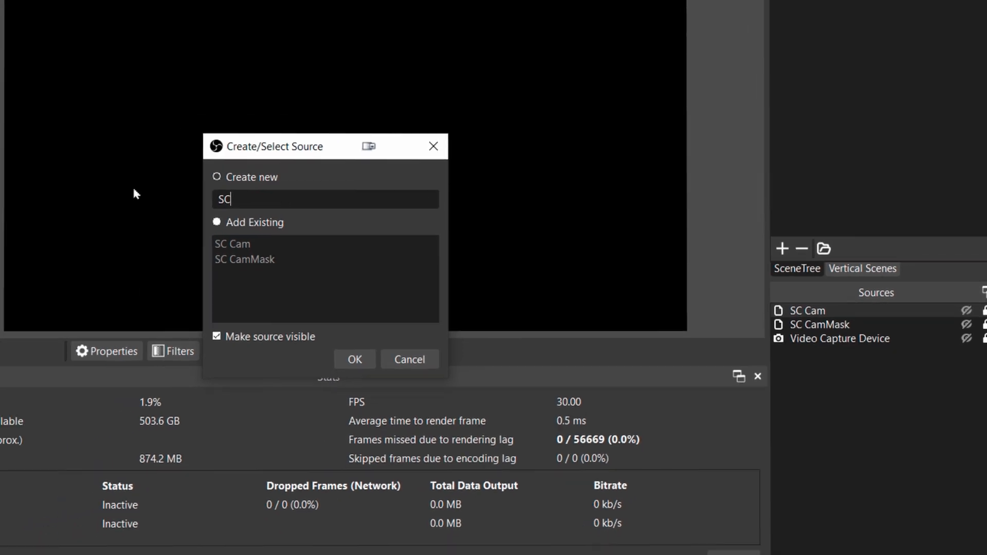
text( CamHorizontal)
click(355, 359)
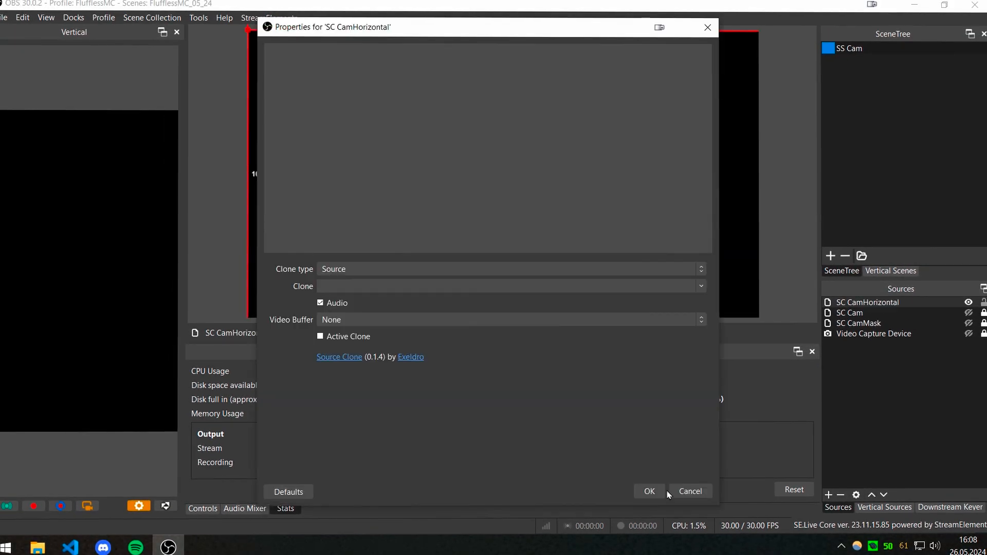
- Set SC CamHorizontal to clone SC Cam, and scale it down into the lower-left area of the canvas
click(703, 294)
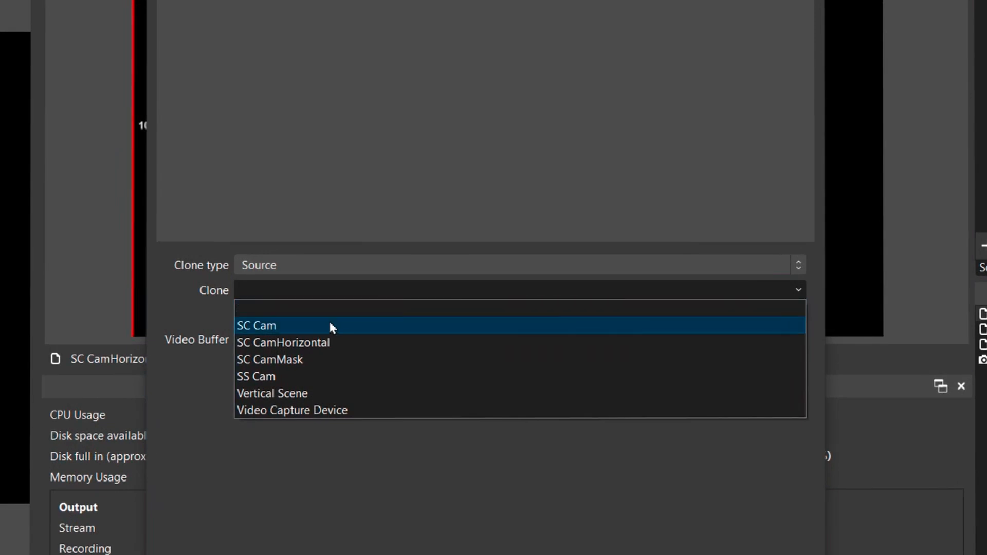
click(330, 326)
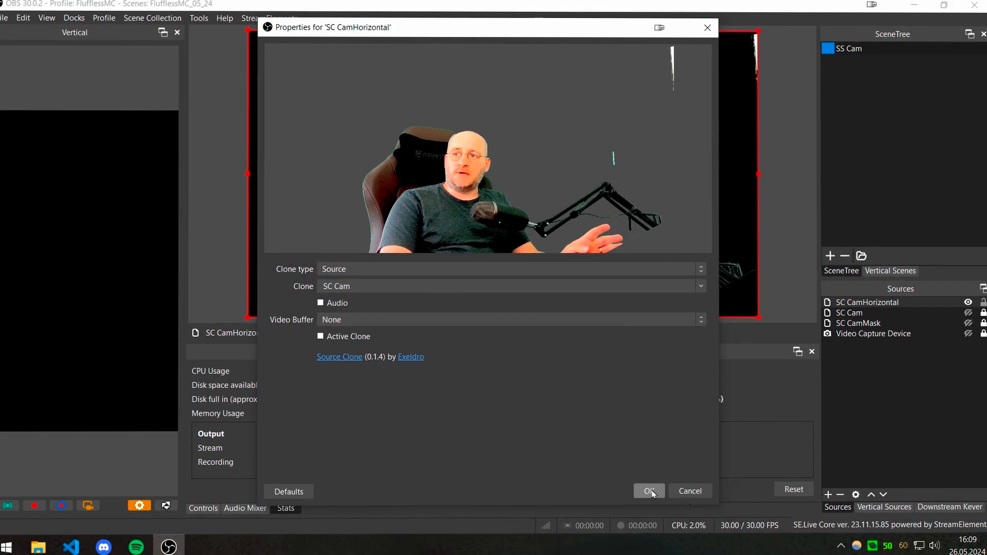
click(650, 491)
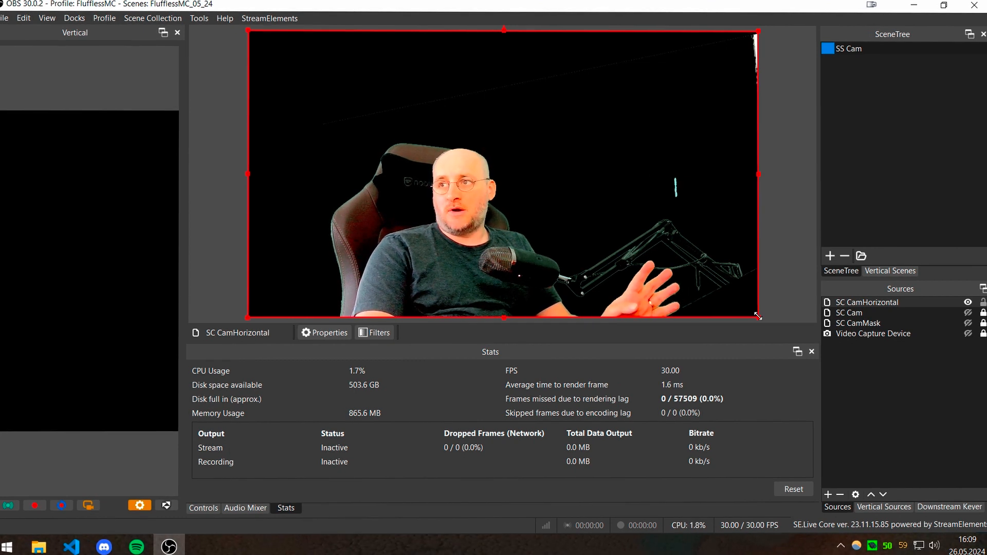
drag(757, 317, 553, 202)
drag(369, 162, 281, 278)
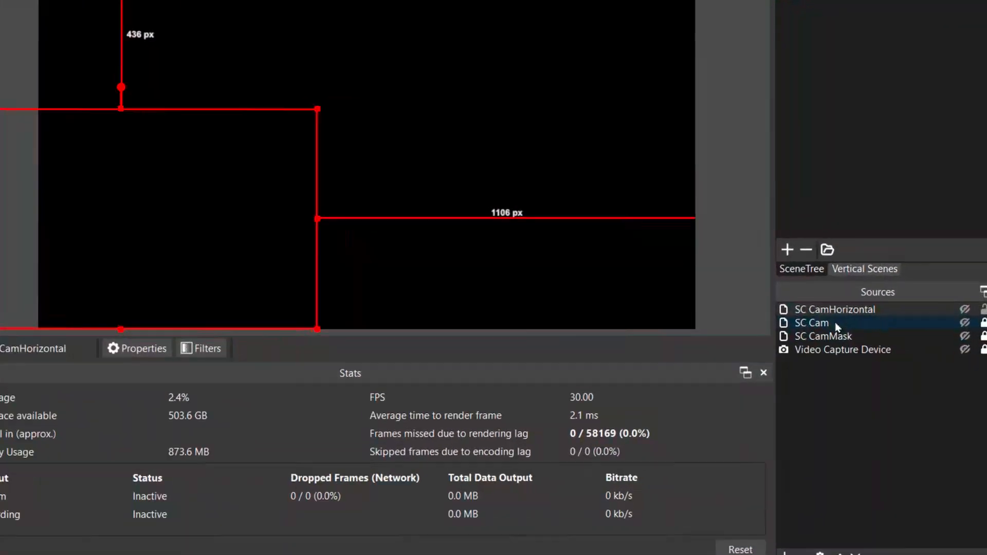
- Add a Face Tracker filter to SC Cam, leaving SC Cam hidden and SC CamHorizontal visible
click(962, 331)
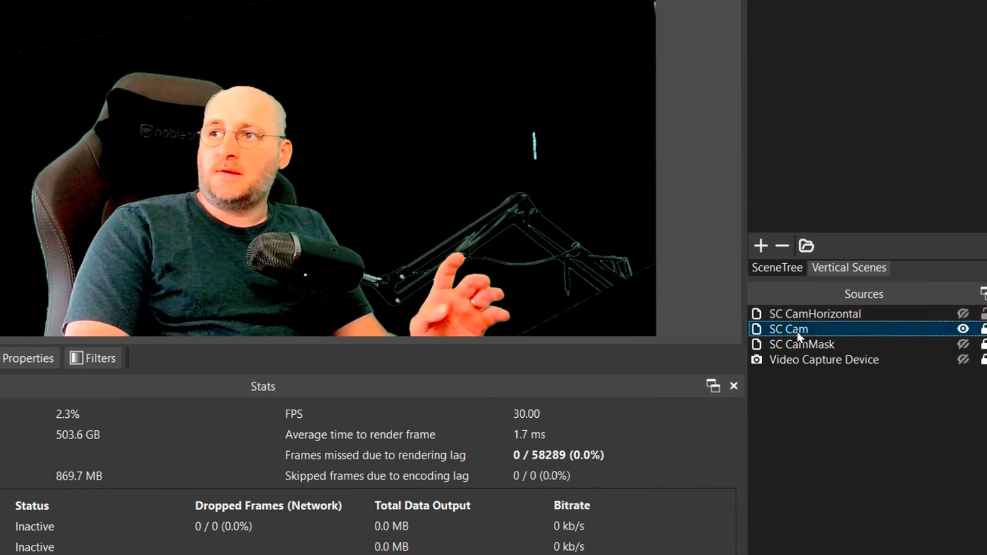
right_click(867, 329)
click(831, 392)
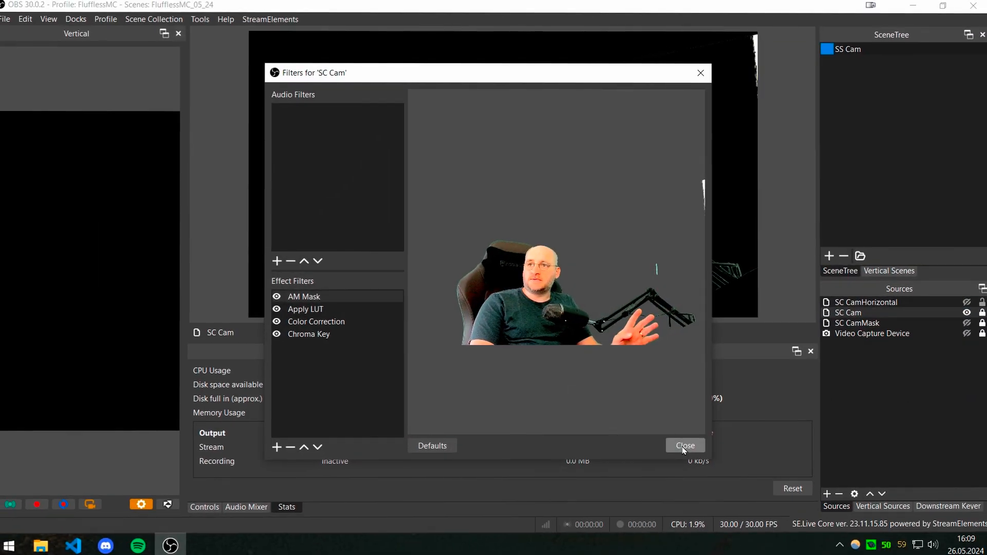
click(278, 448)
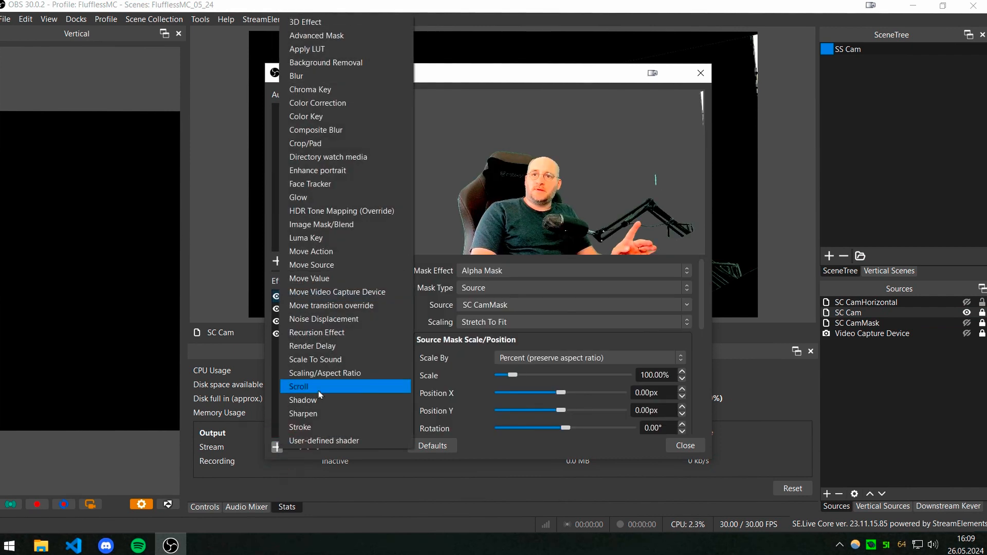
click(352, 185)
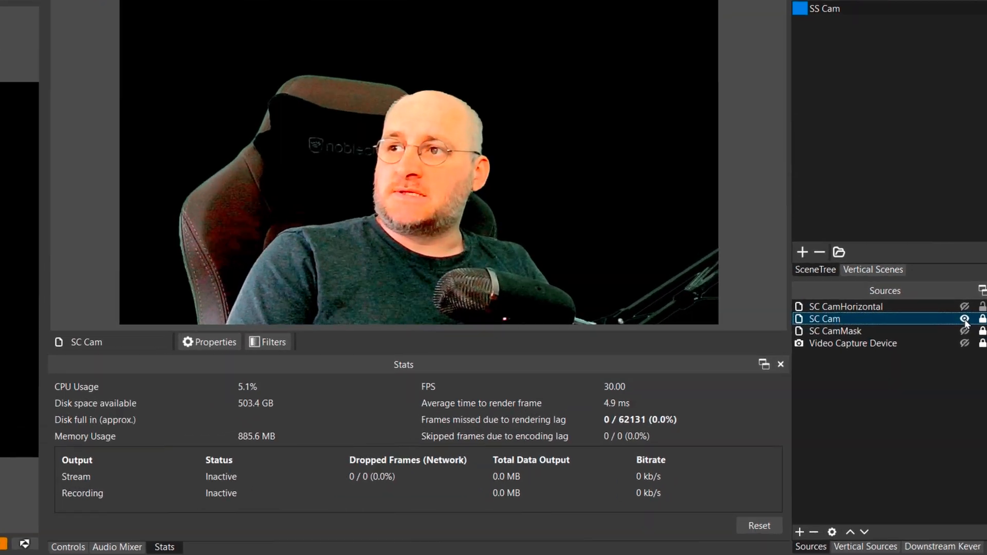
click(965, 312)
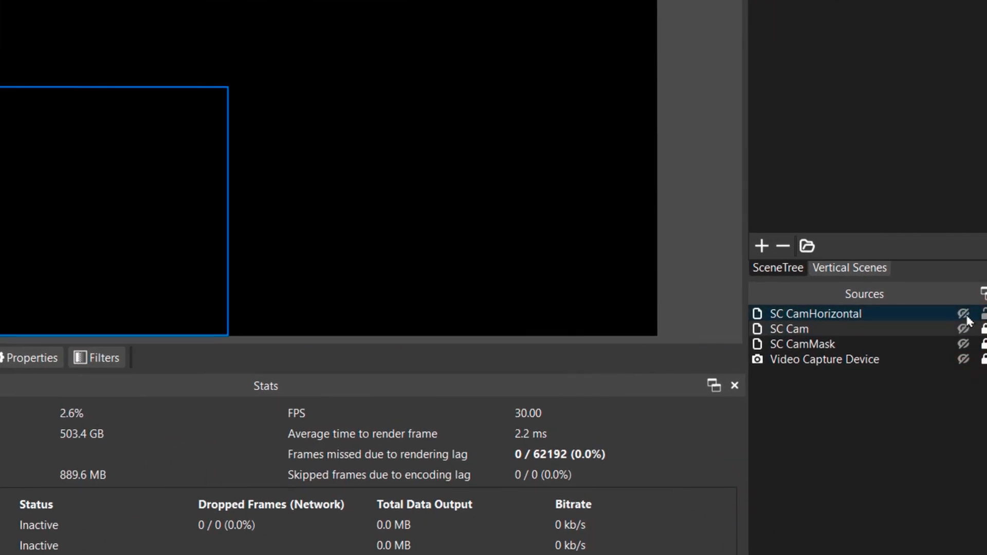
click(965, 316)
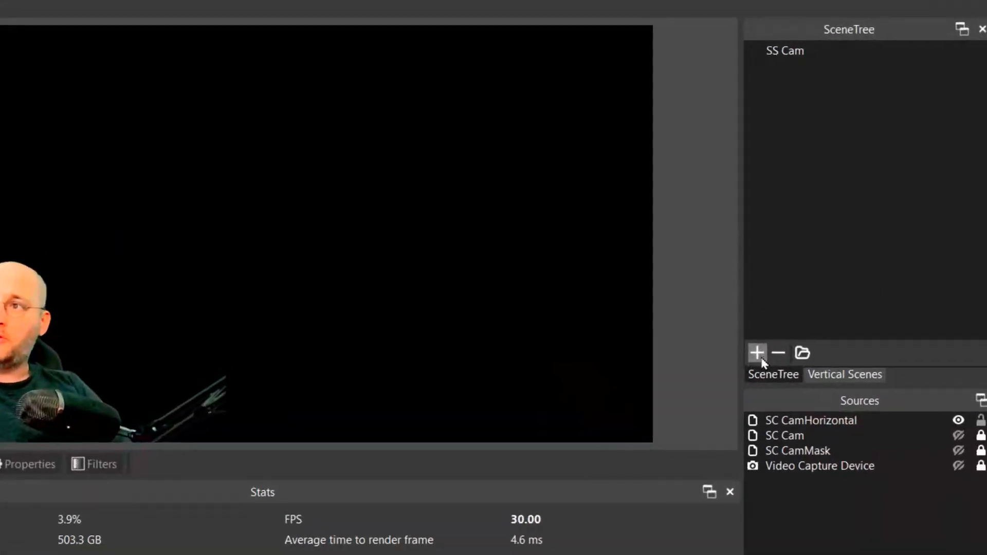
- Create a new scene named "SS Audio"
click(810, 288)
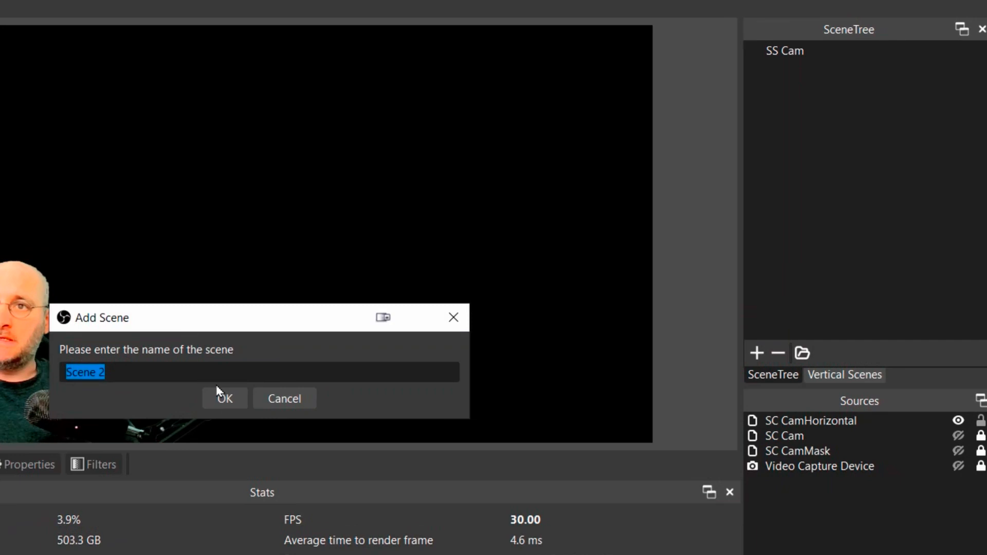
text(SS Audio)
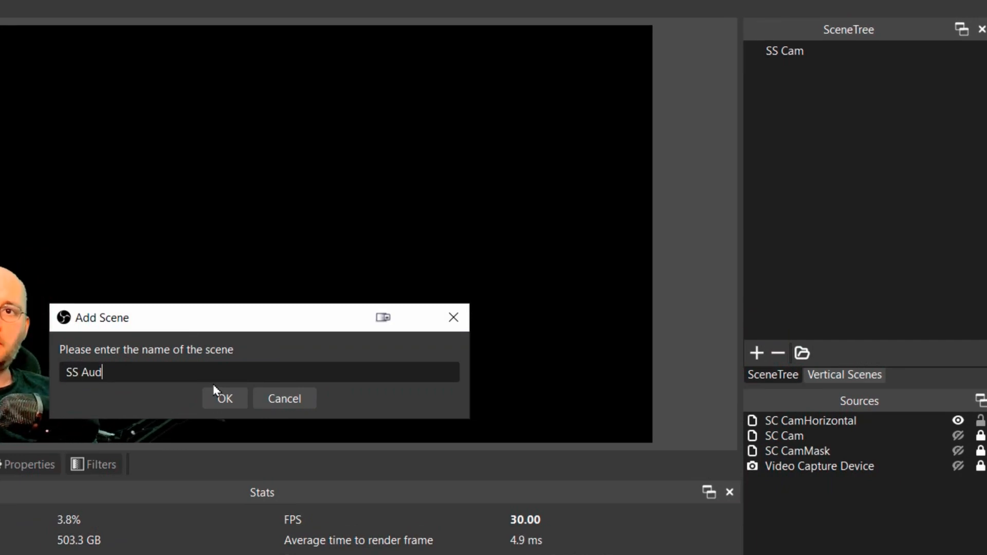
click(224, 399)
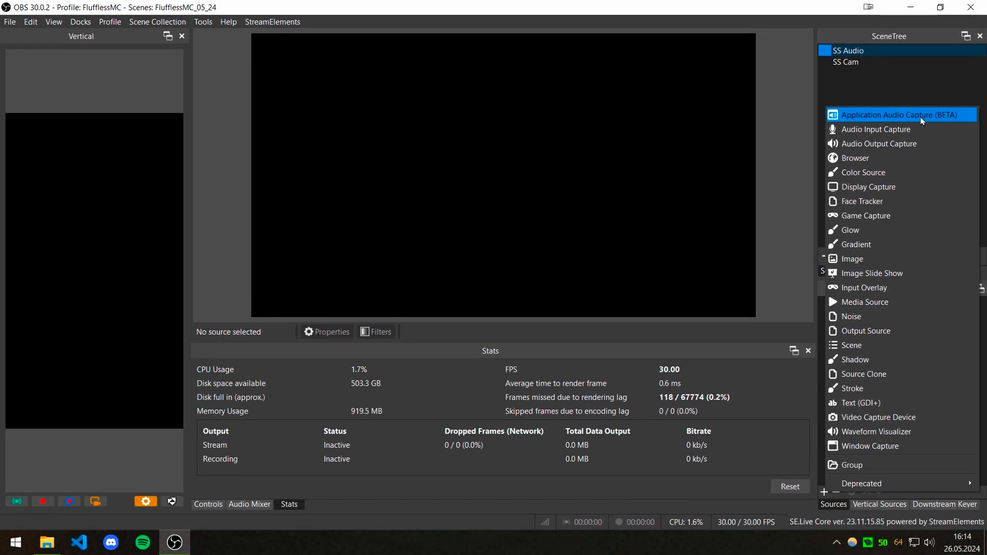
- Add an Application Audio Capture source named "A Game" for the [bdcam.exe]: Bandicam window and display the Audio Mixer
click(920, 116)
text(A Game)
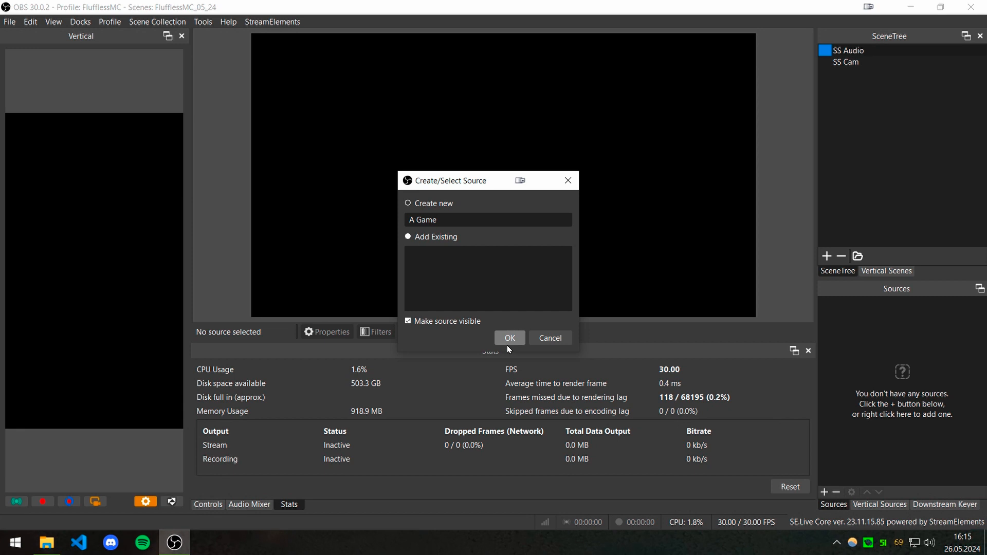
click(509, 343)
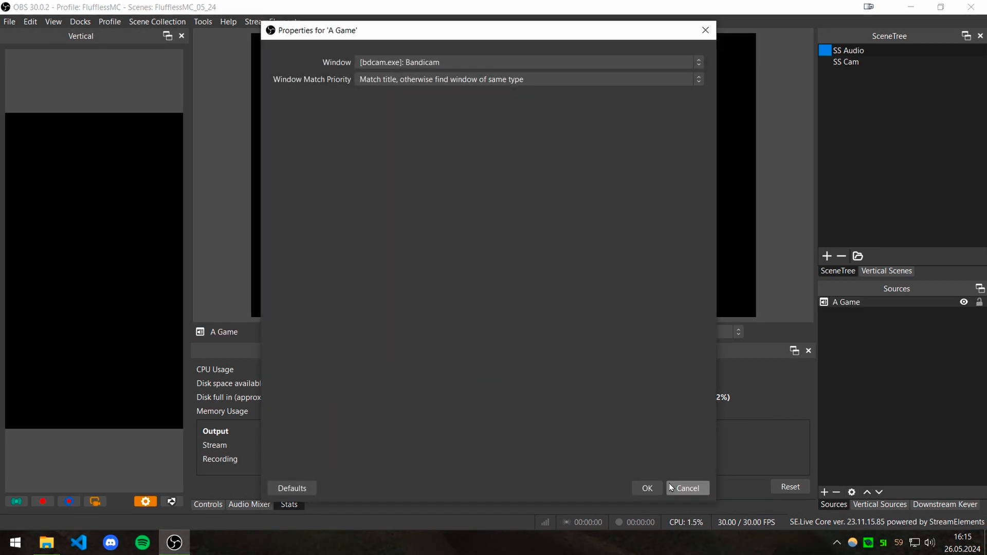
click(461, 64)
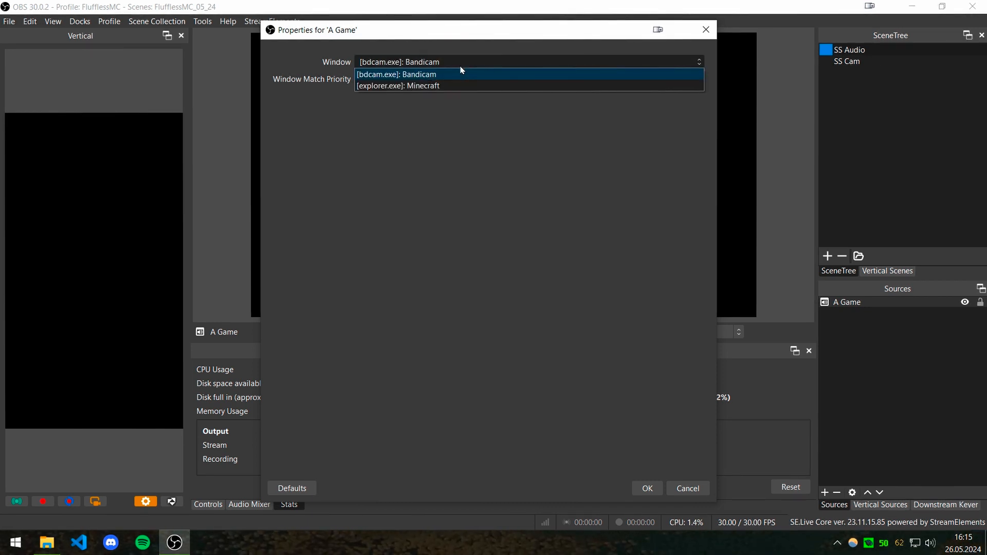
click(463, 62)
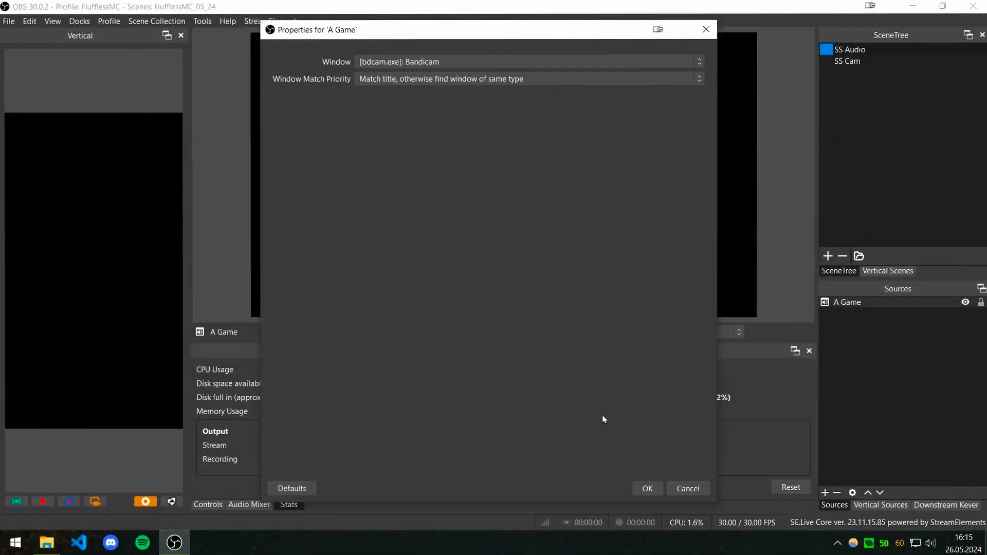
click(645, 489)
click(252, 506)
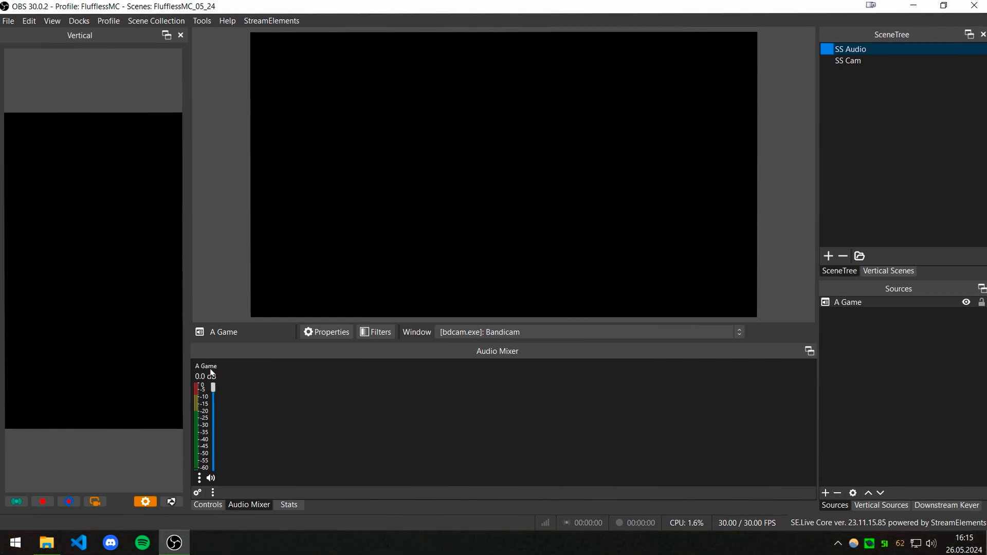
- Add an Application Audio Capture source named "A Spotify" and check its level in the Audio Mixer
click(826, 493)
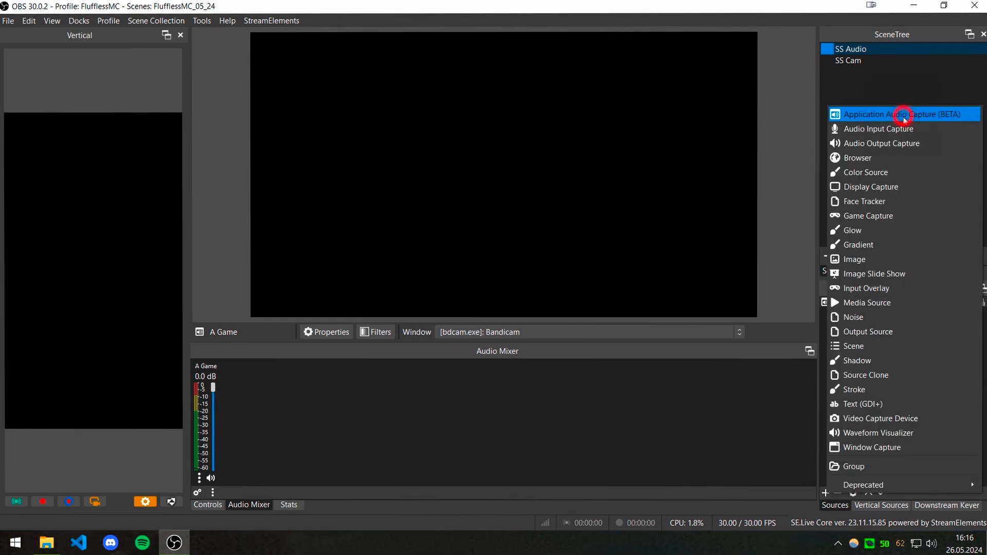
click(903, 115)
text(A)
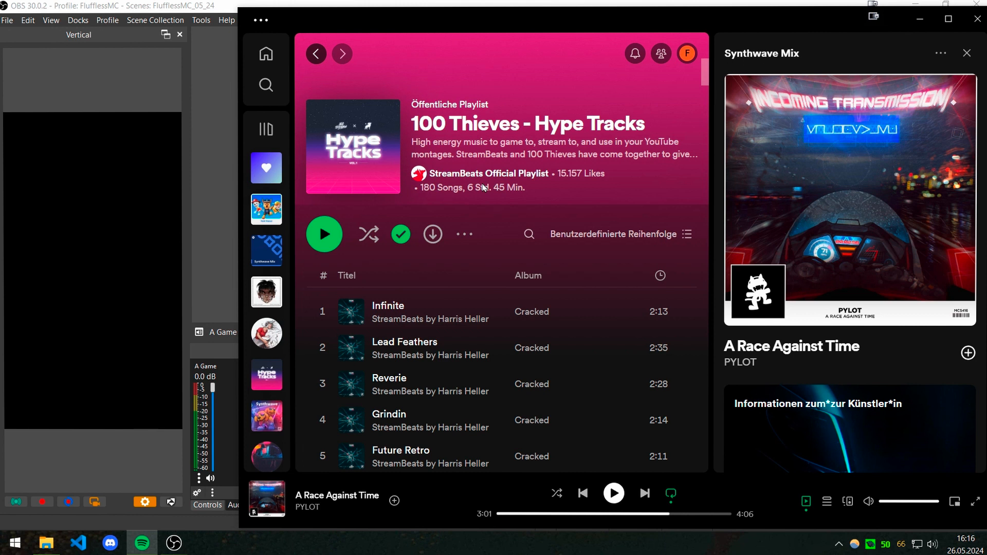
click(980, 29)
click(510, 338)
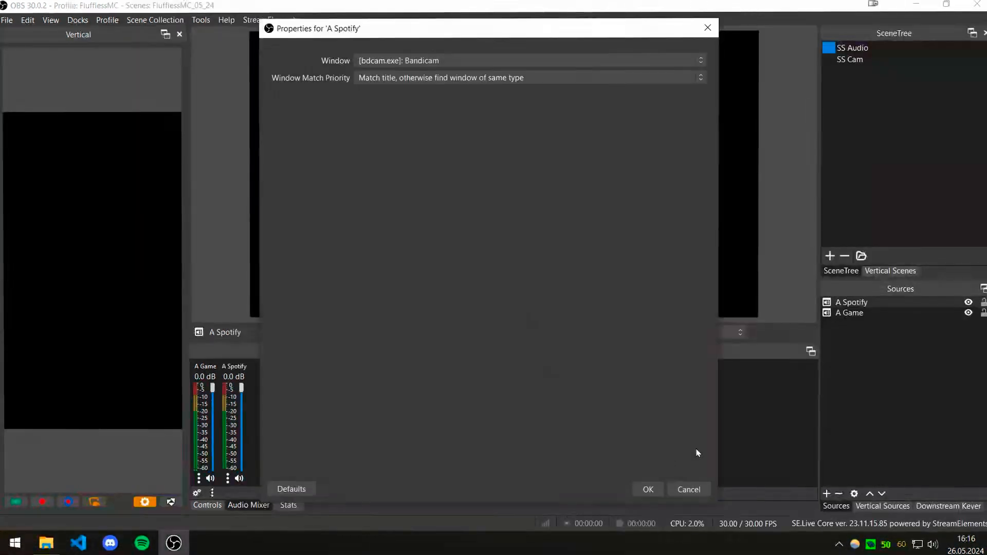
click(402, 62)
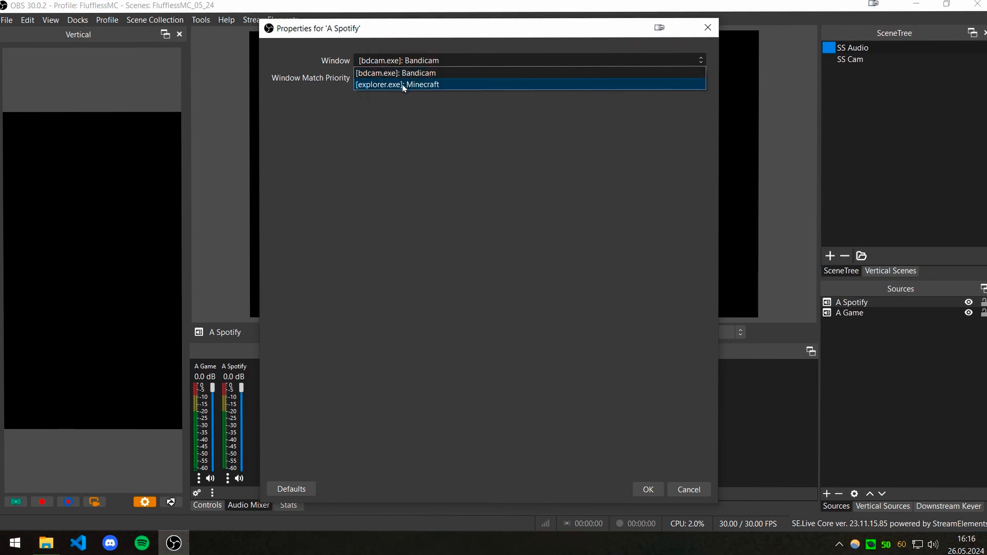
click(433, 67)
click(647, 489)
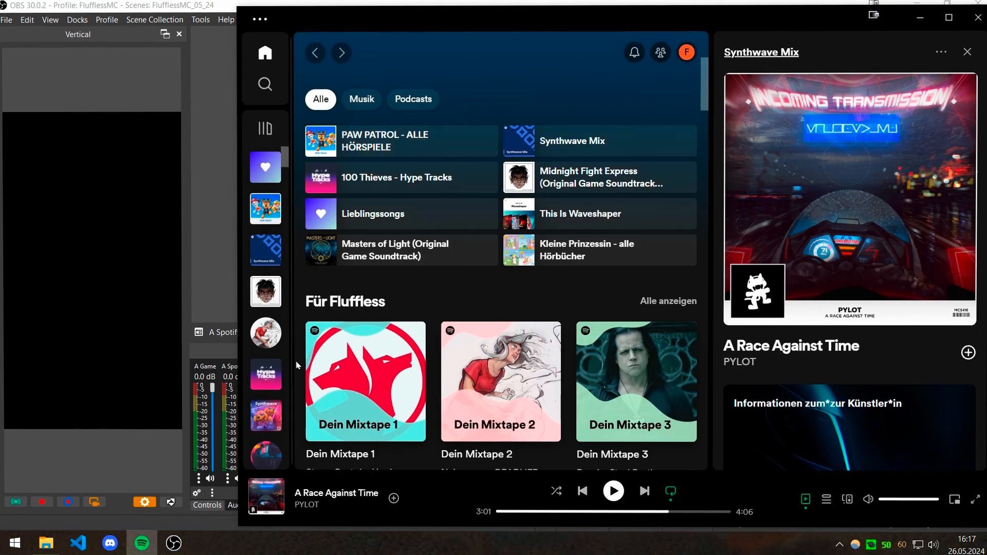
click(235, 368)
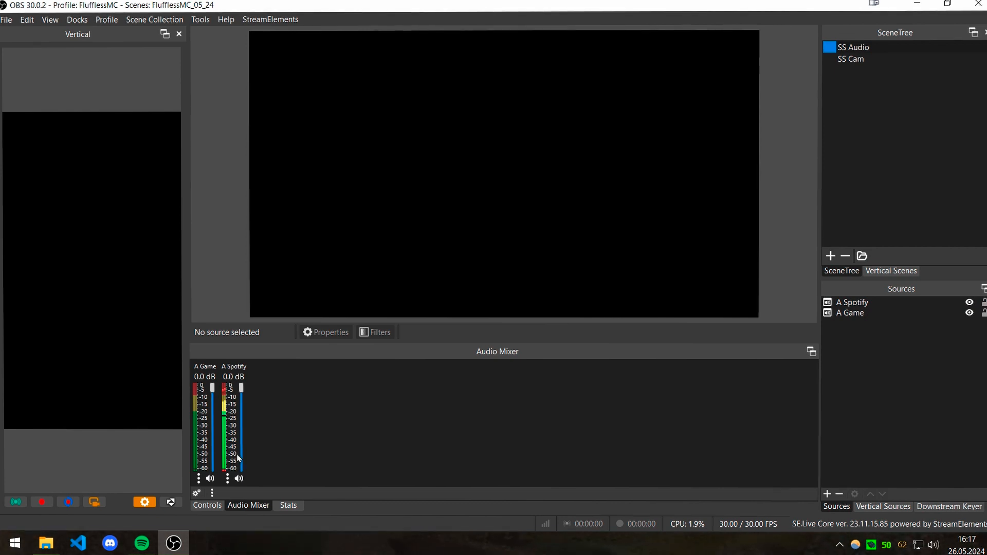
click(148, 551)
- Add an Audio Input Capture source named "YetiX" that uses the Mikrofon (Yeti X) device
click(827, 494)
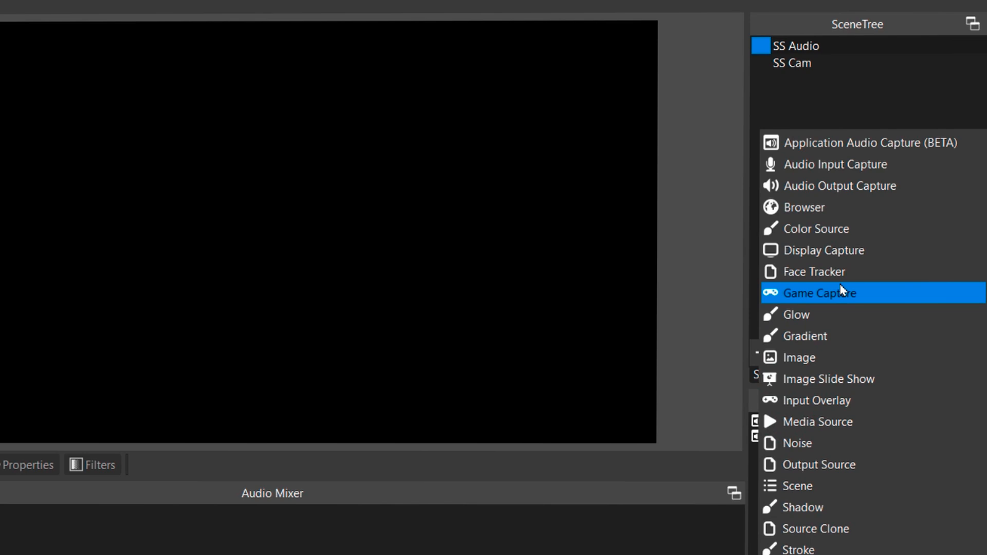
click(899, 167)
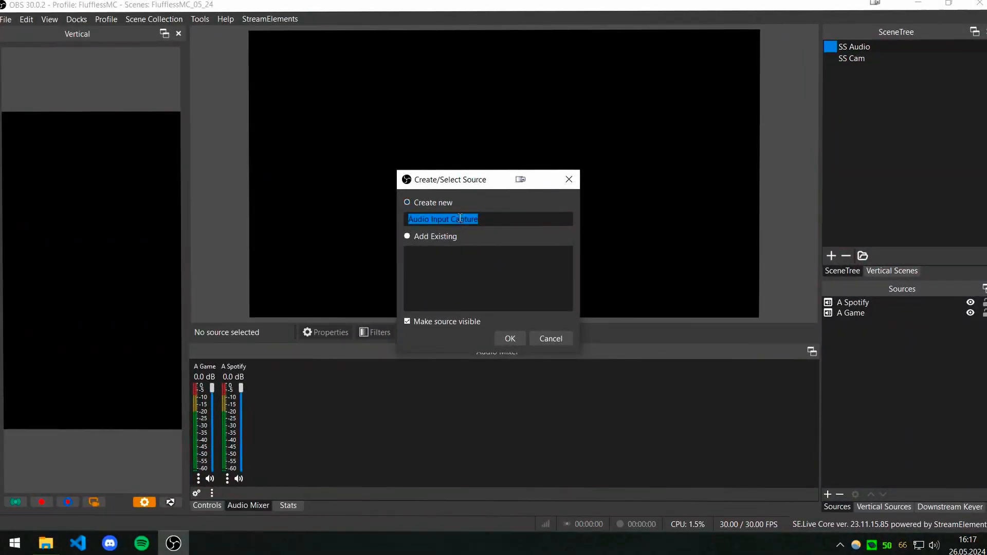
text(Yeti)
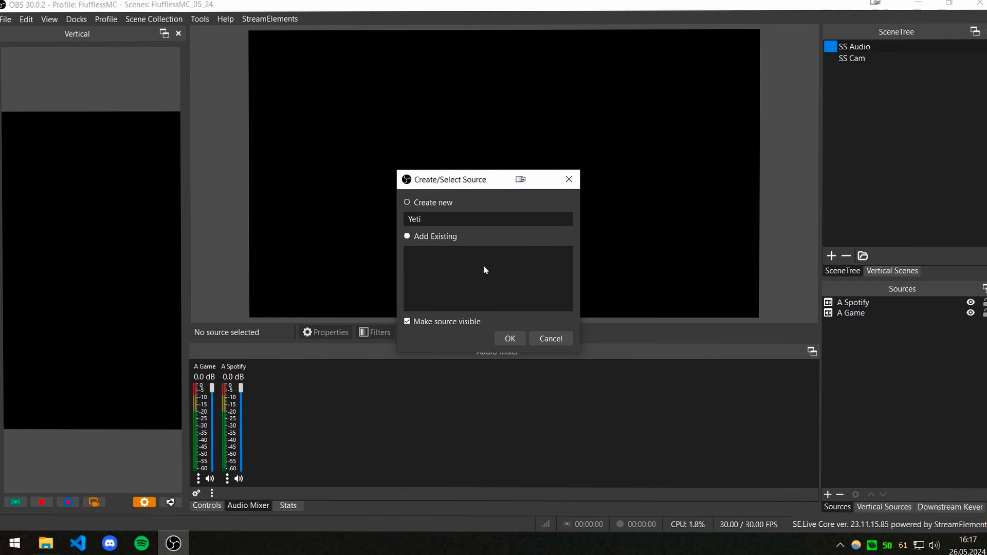
text(X)
key(Return)
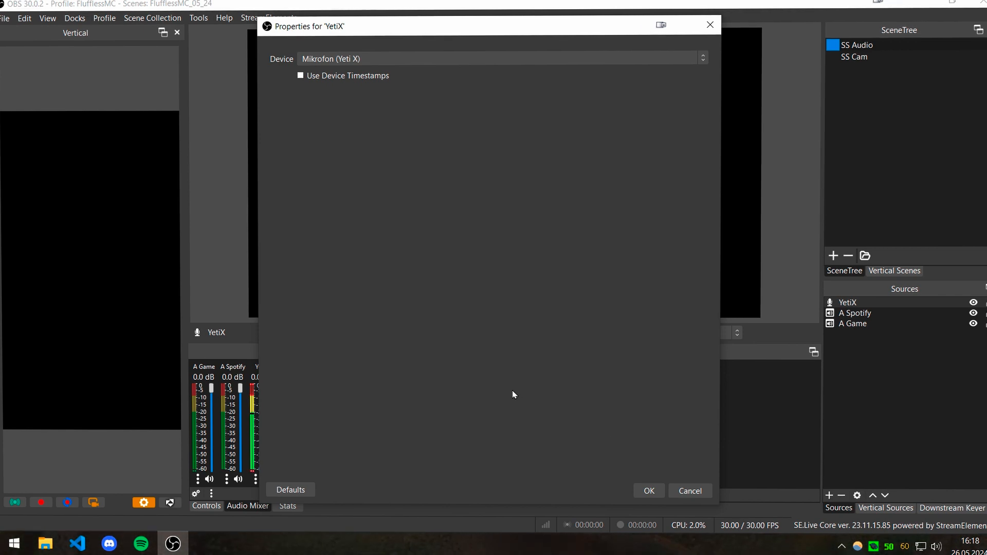
click(646, 493)
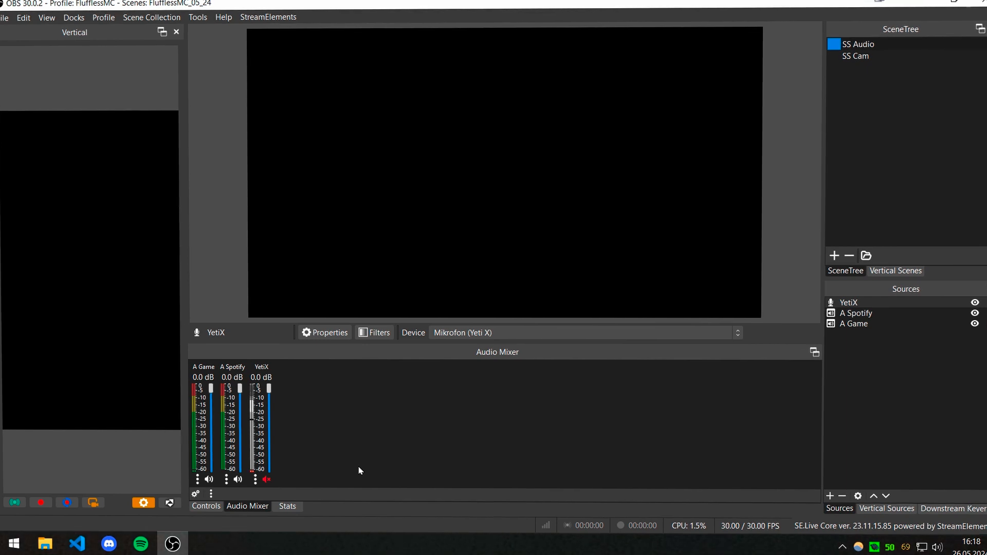
- Add an Application Audio Capture source named "A Fluffchen" for the [bdcam.exe]: Bandicam window
click(832, 496)
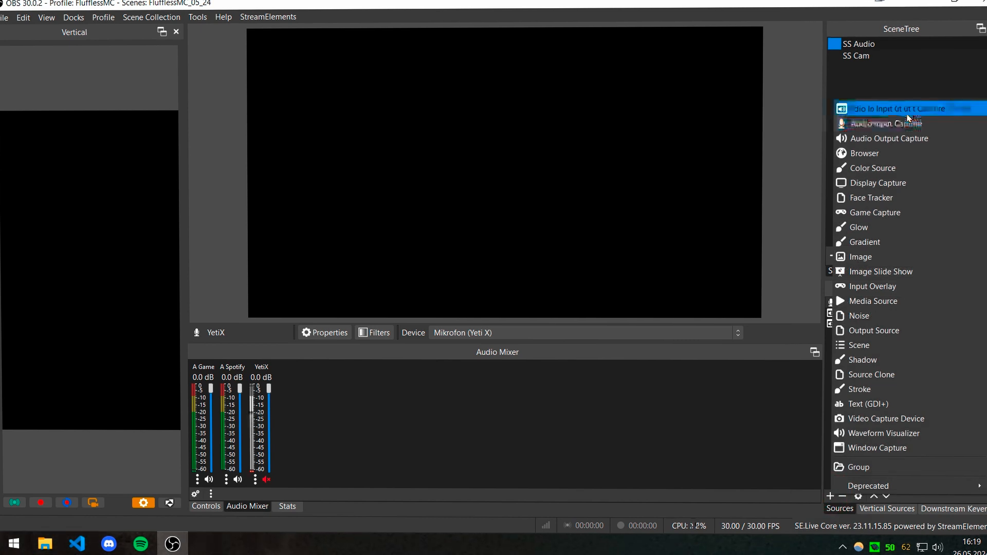
click(927, 109)
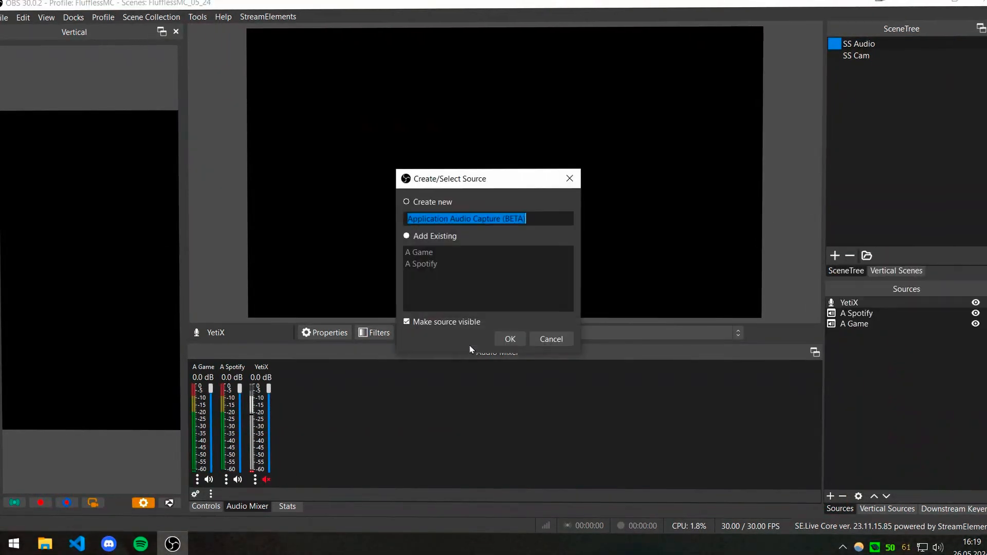
text(A)
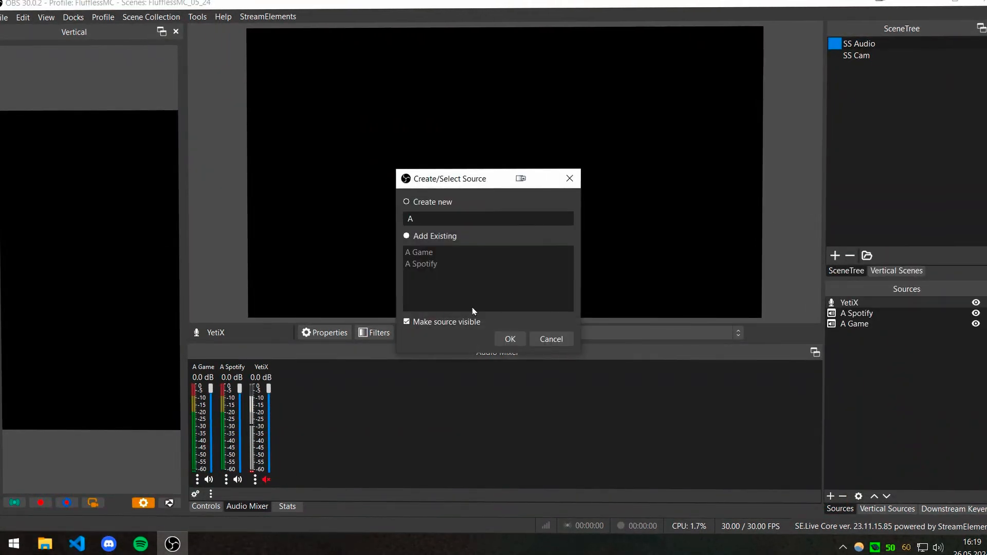
text( Fluffchen)
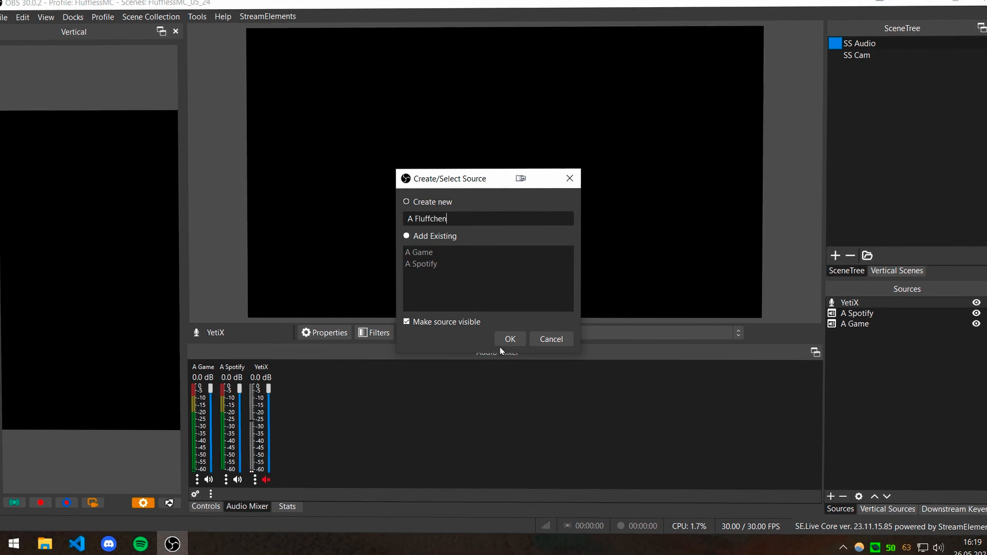
click(504, 342)
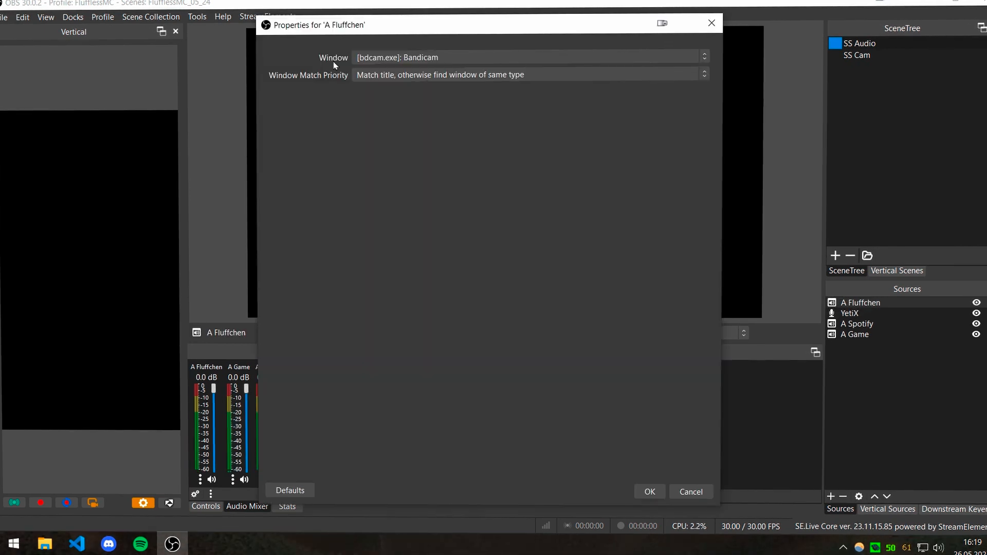
click(648, 495)
- Rename the YetiX microphone source as "A YetiX" in the SS Audio scene
click(863, 315)
key(F2)
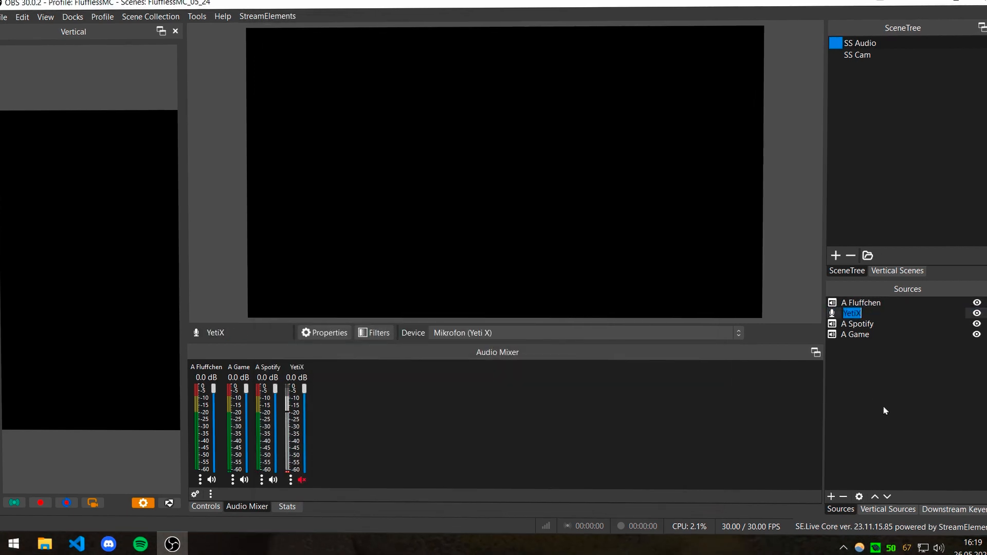
key(Home)
text(A)
key(Return)
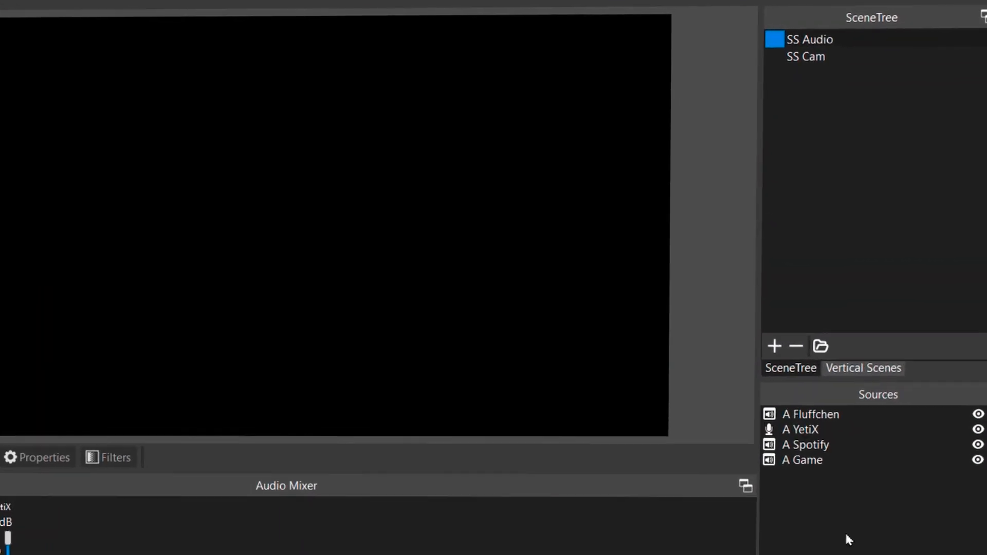
- Add a new scene named "S Overlays"
click(881, 47)
click(831, 58)
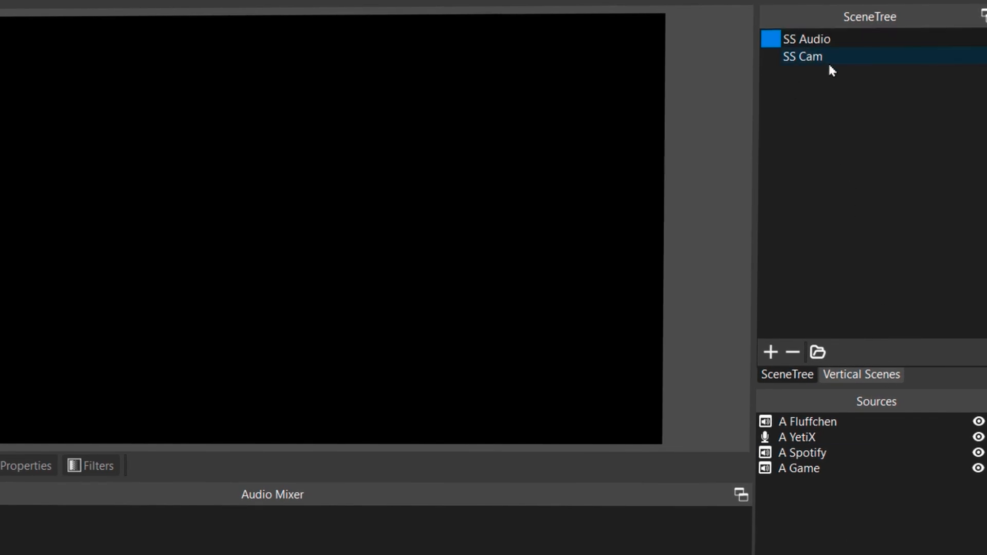
click(772, 353)
text(S)
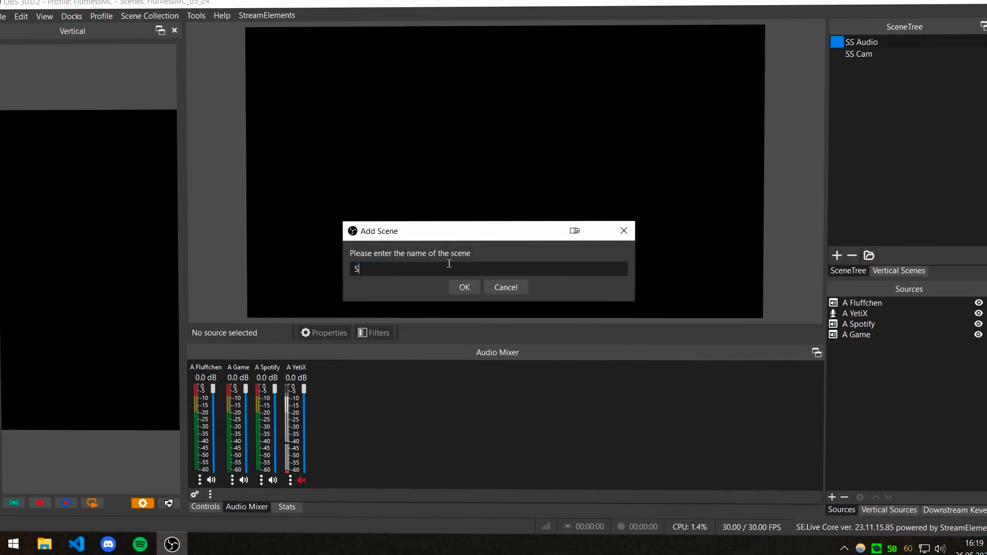
text( Overlays)
click(466, 289)
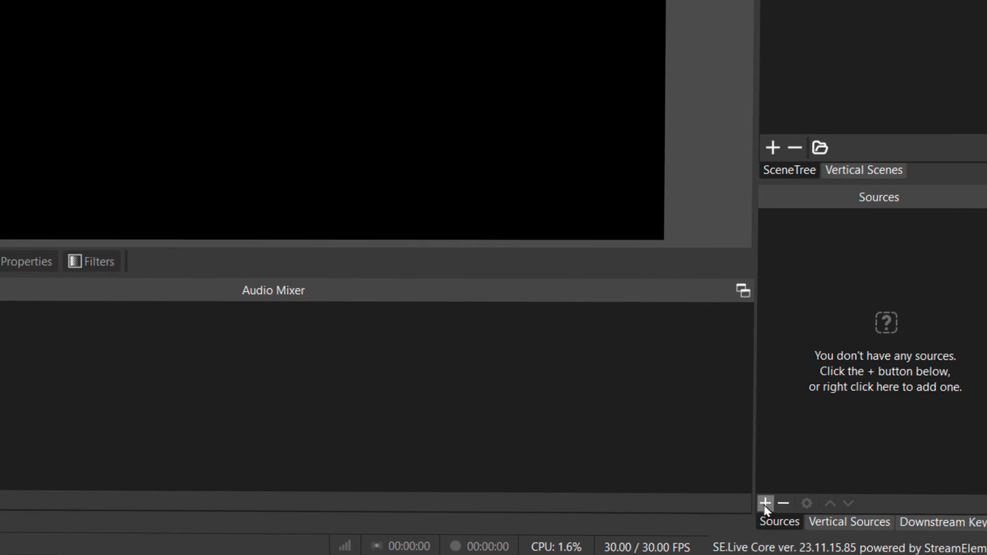
- Add the existing SS Cam and SS Audio scenes as Scene sources in S Overlays
click(765, 504)
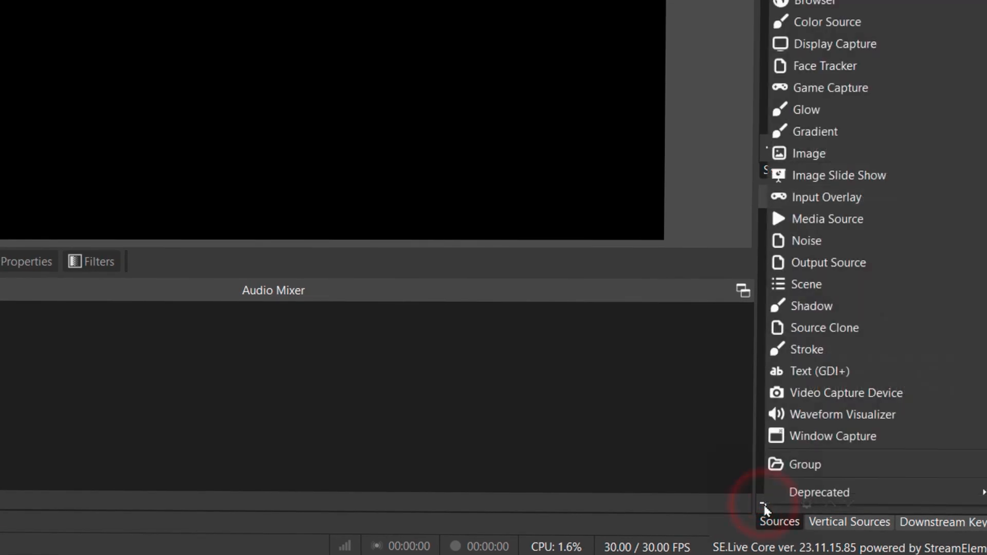
click(875, 282)
click(453, 260)
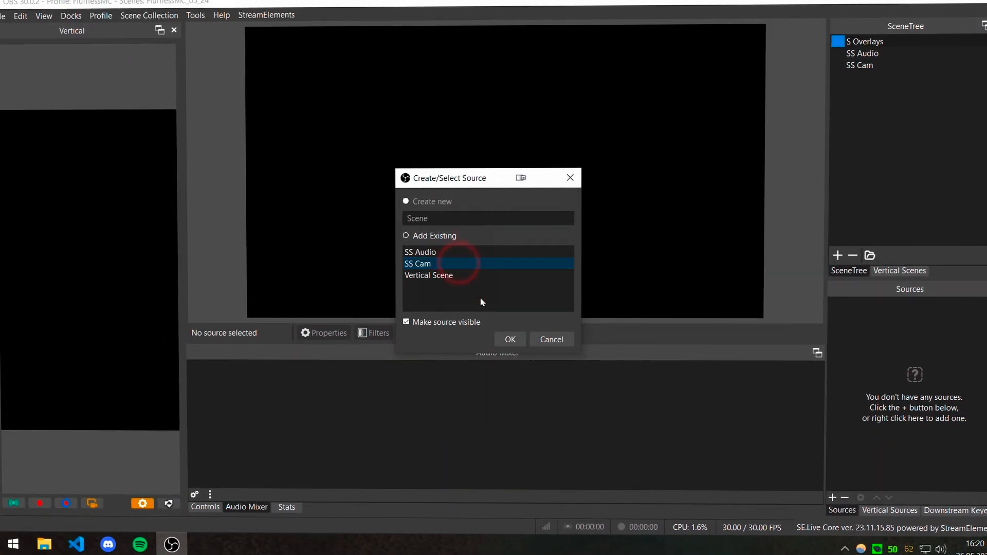
click(502, 337)
click(832, 497)
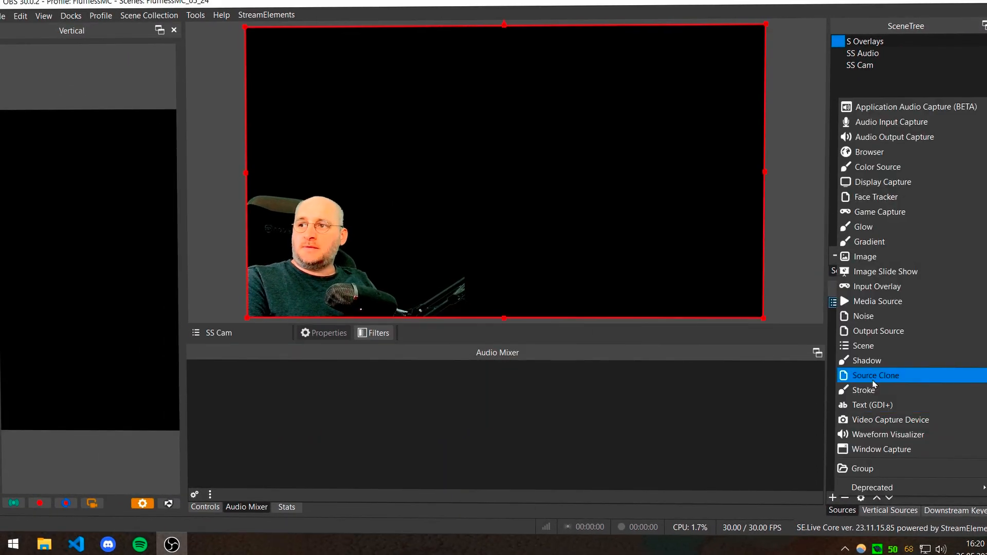
click(863, 344)
click(448, 252)
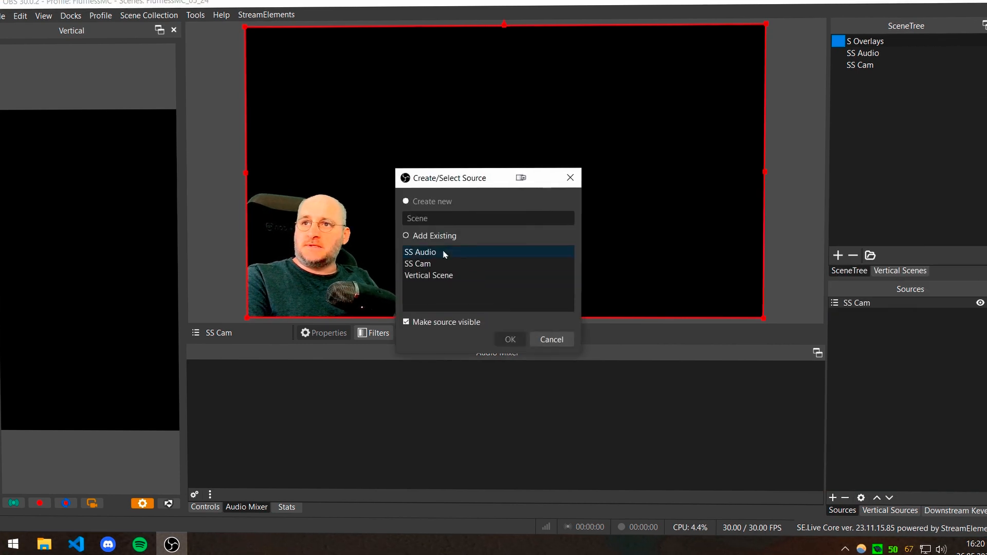
click(510, 340)
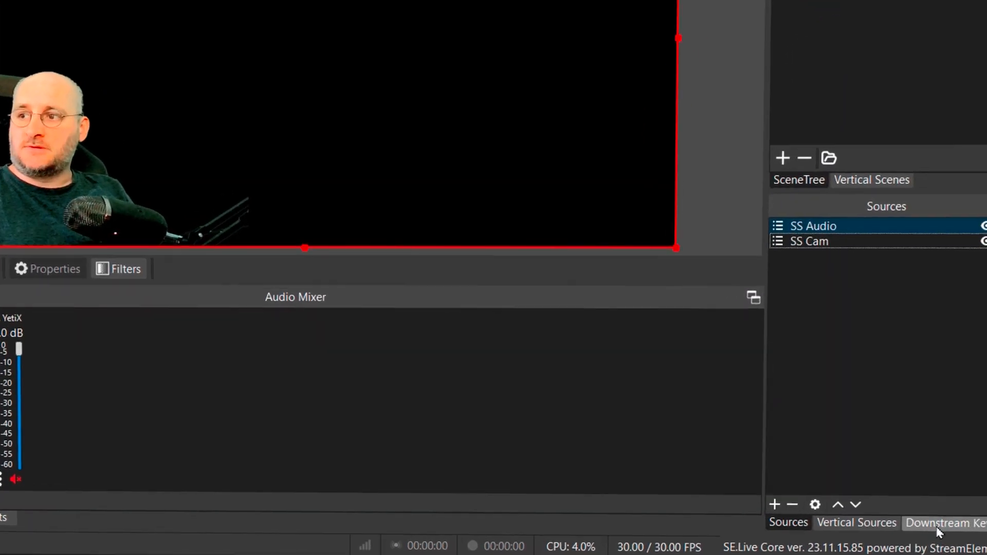
- Add the S Overlays scene to DSK 1 in the Downstream Keyer
click(951, 512)
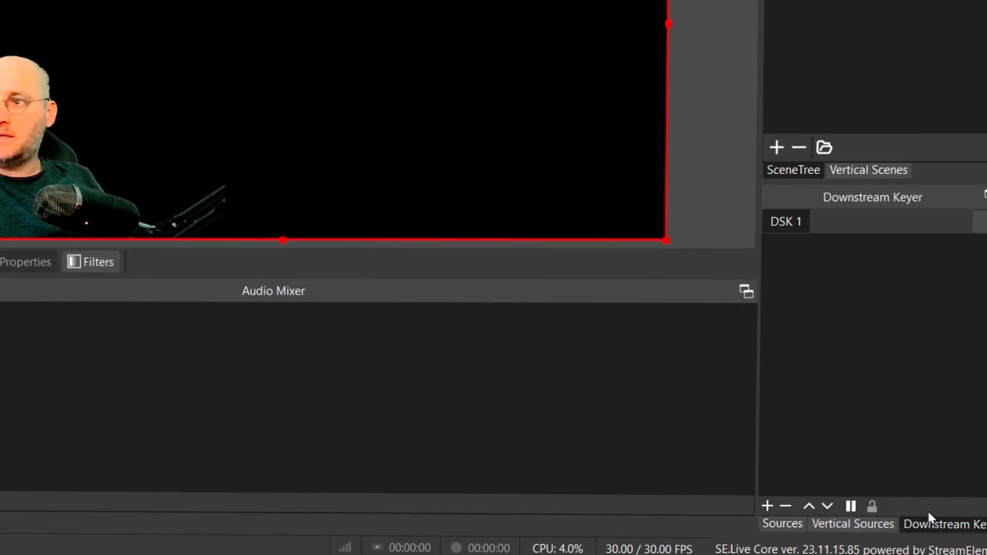
click(770, 508)
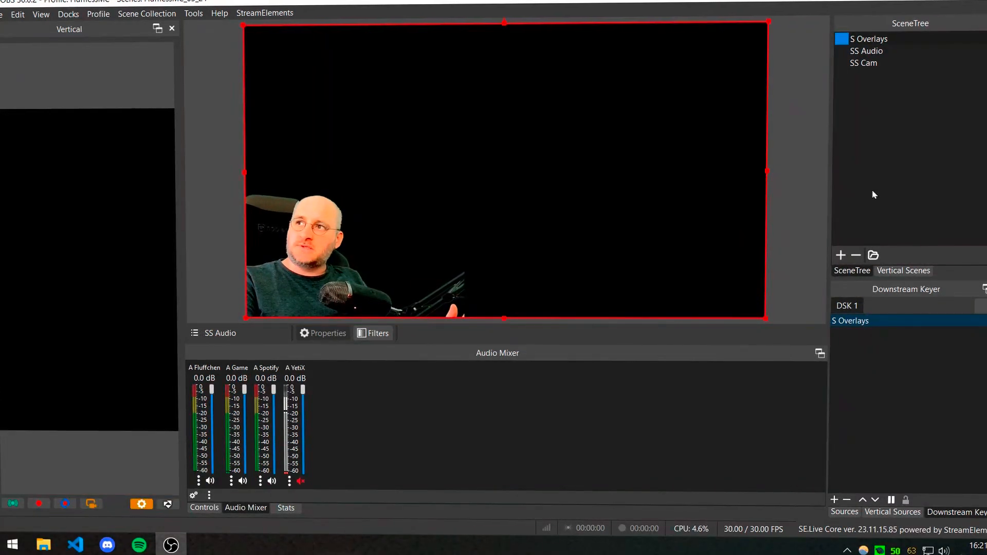
click(885, 41)
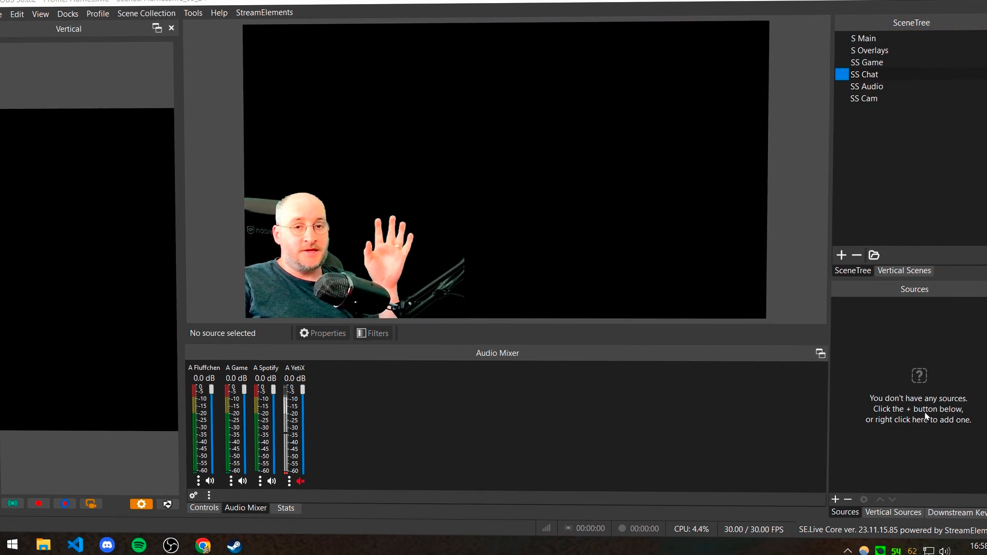
- Switch to StreamElements in Chrome, open the "Copy of Chat Bubbles Glass" overlay and show the Chat Bubbles by Zaytri layer's settings
click(203, 546)
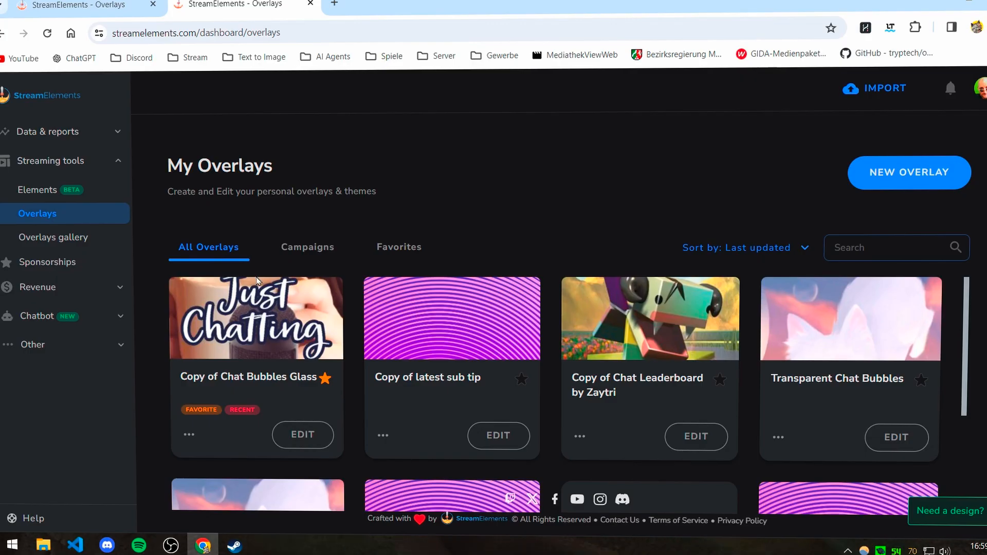
click(885, 251)
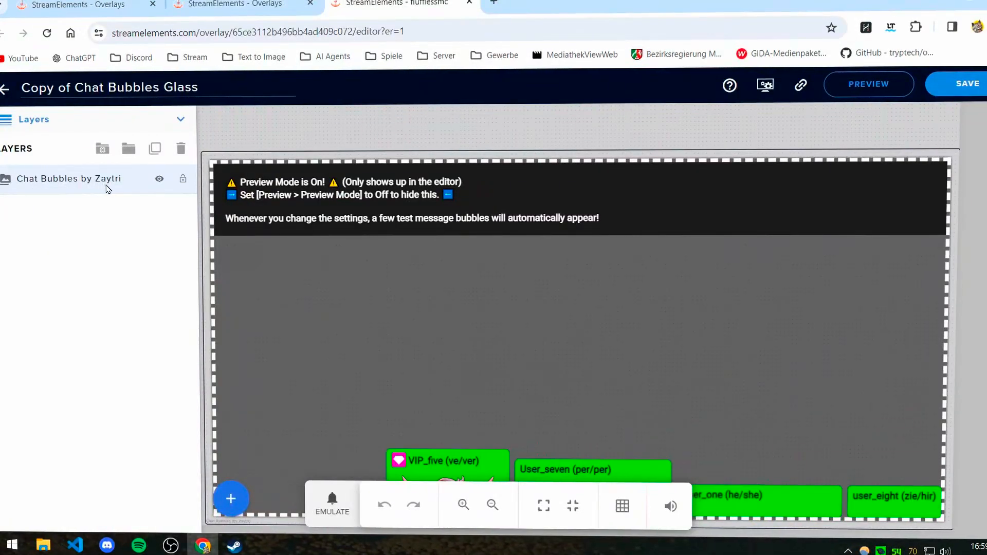
click(46, 188)
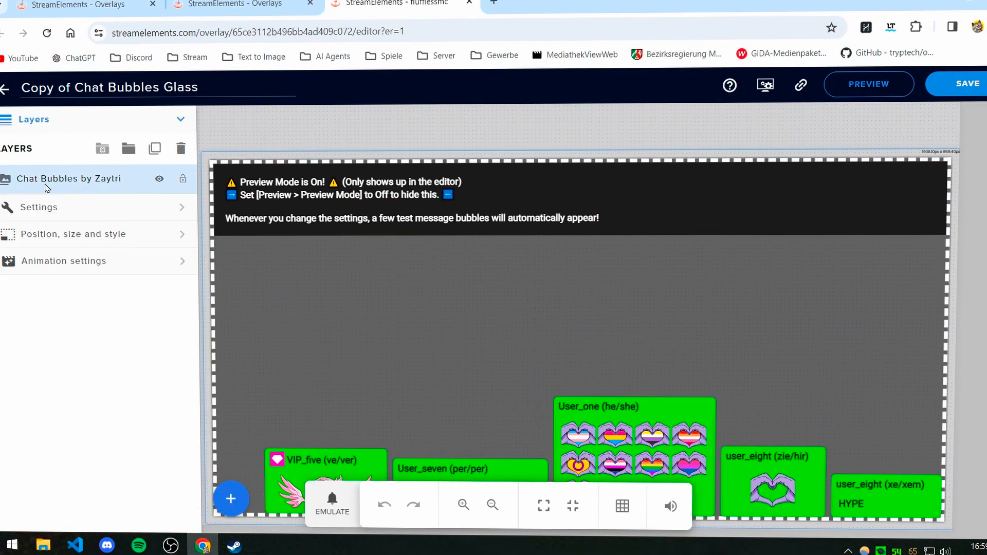
click(73, 214)
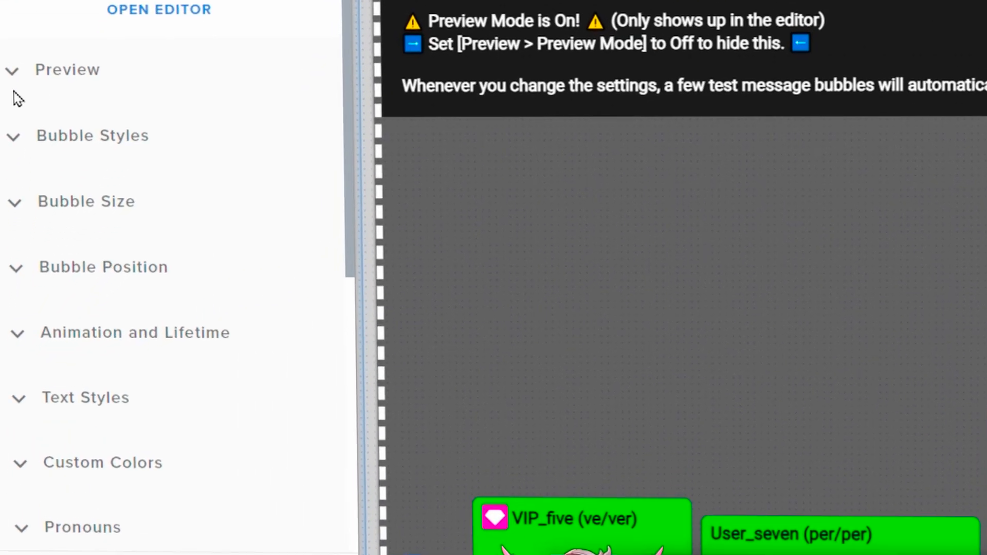
- Examine the chat bubble widget's style, size, position, animation and lifetime settings
click(14, 133)
drag(346, 105, 343, 310)
click(23, 154)
drag(344, 195, 356, 287)
click(288, 234)
drag(352, 199, 354, 401)
click(287, 190)
drag(351, 280, 354, 387)
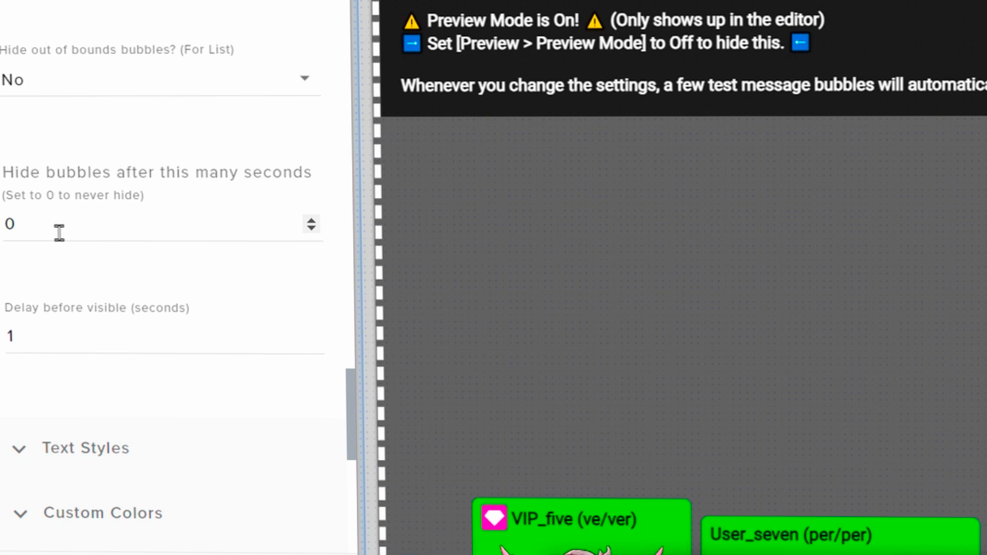
- Apply rgb(0, 255, 0) as the chat bubbles' custom colour and save the overlay
scroll(340, 442, down, 10)
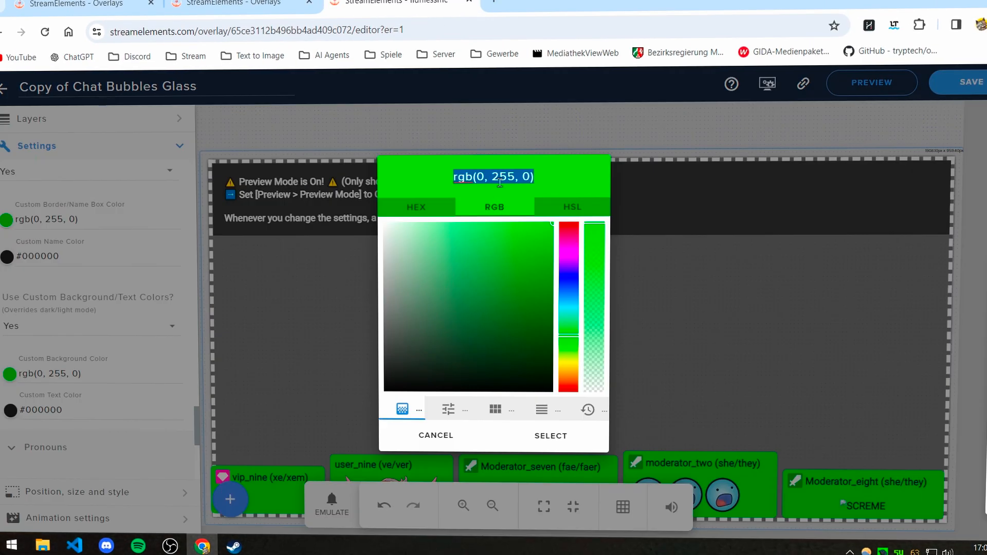
click(550, 436)
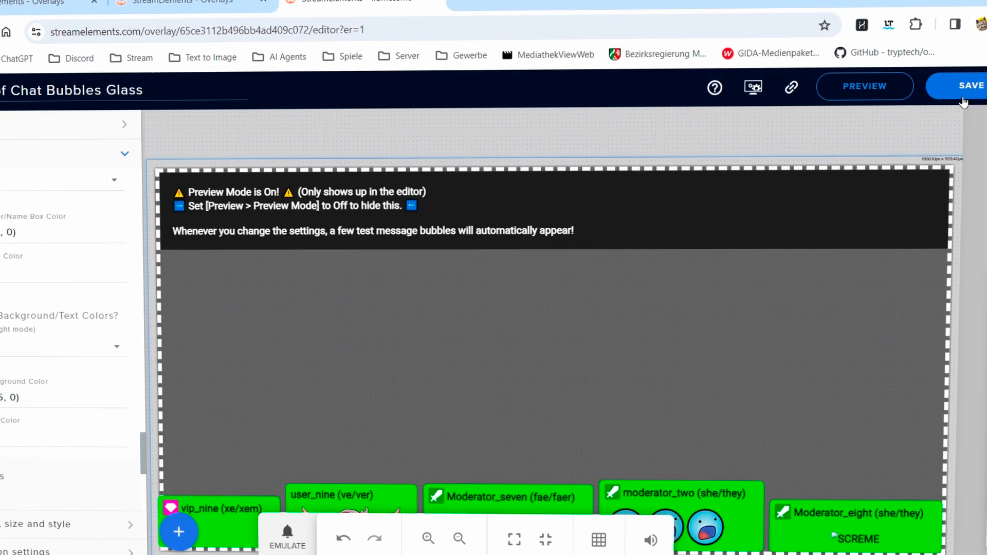
click(971, 87)
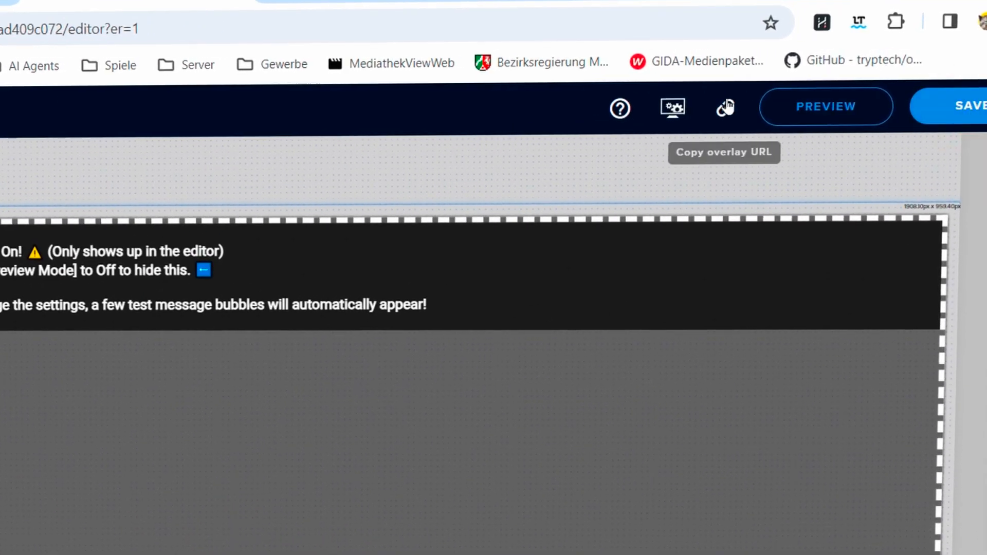
- Copy the overlay URL and use it in OBS for a 1920 × 1080 Browser source named "Browser Chat" in SS Chat
click(726, 106)
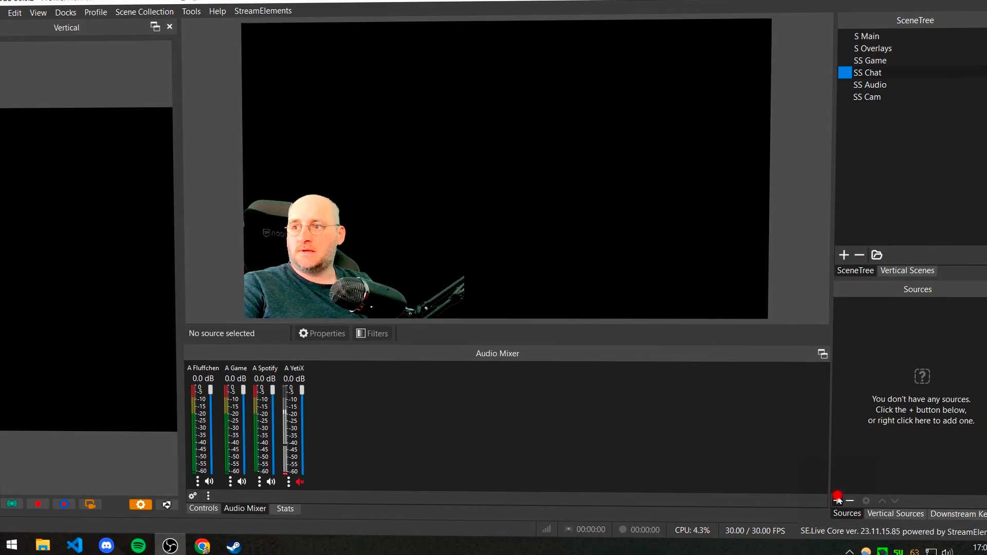
click(776, 498)
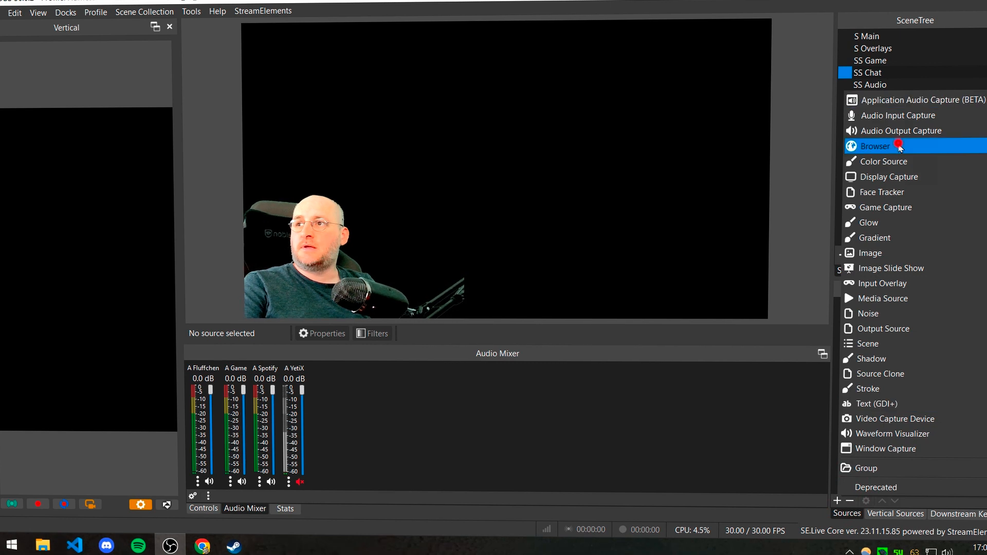
click(874, 146)
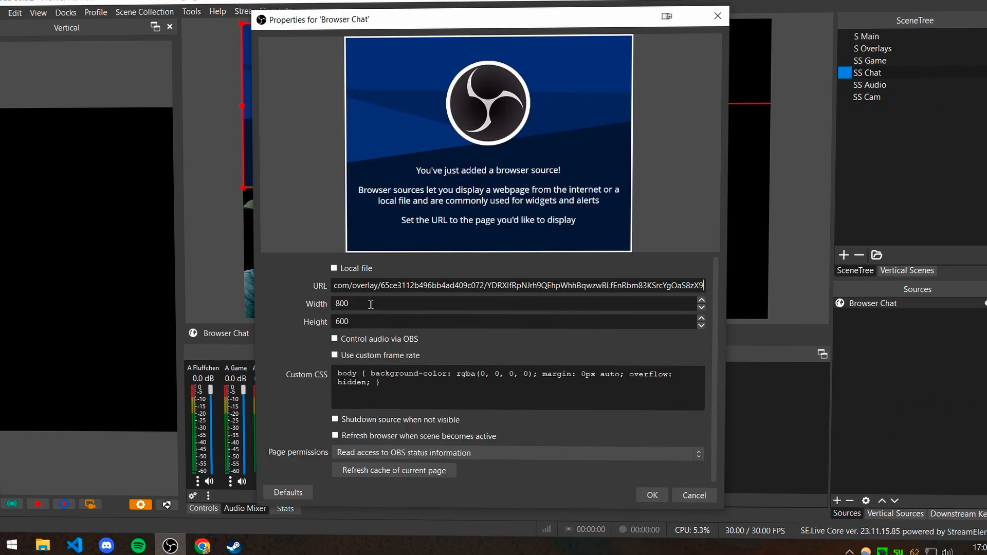
key(Tab)
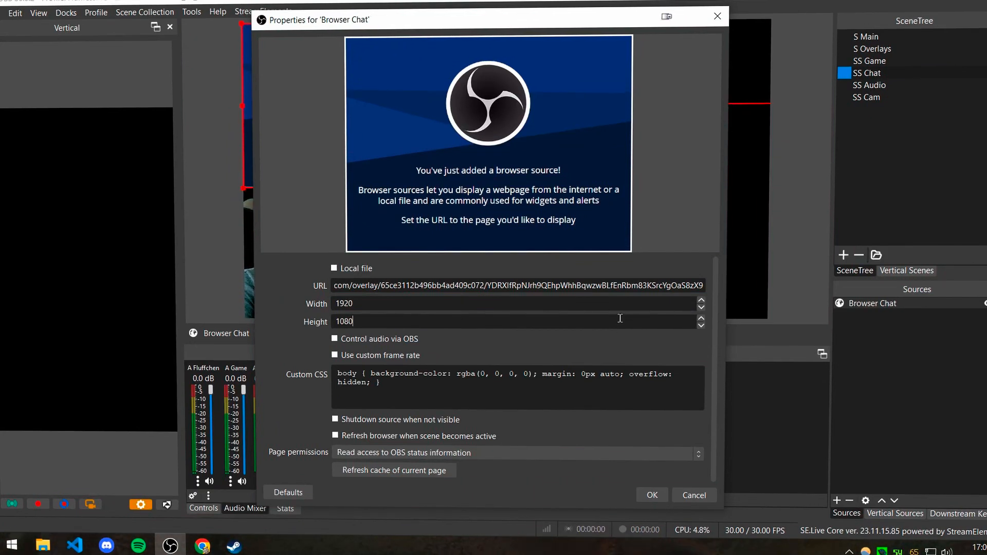
click(651, 494)
- Add a Source Clone named "SC Browser Chat" that clones Browser Chat, and hide it in SS Chat
click(837, 500)
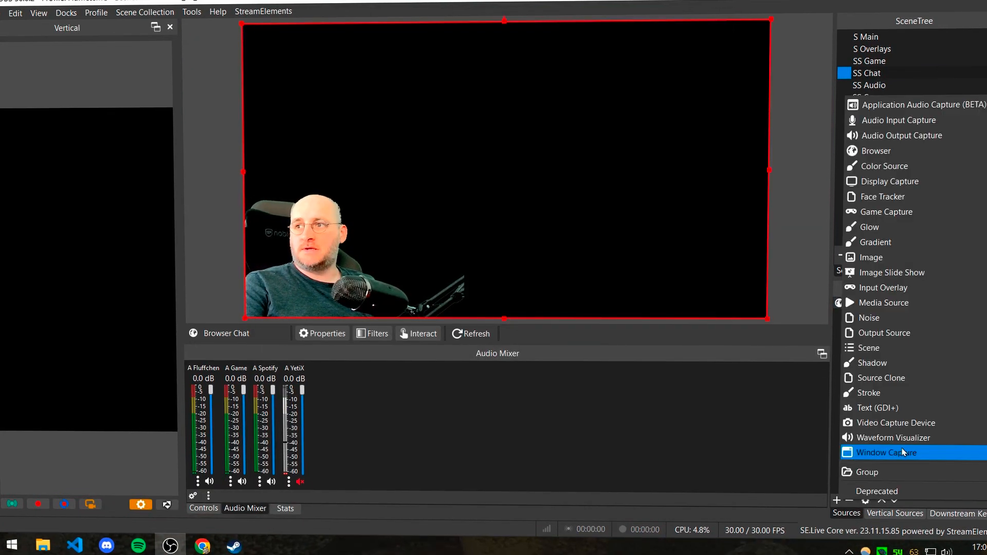
click(882, 378)
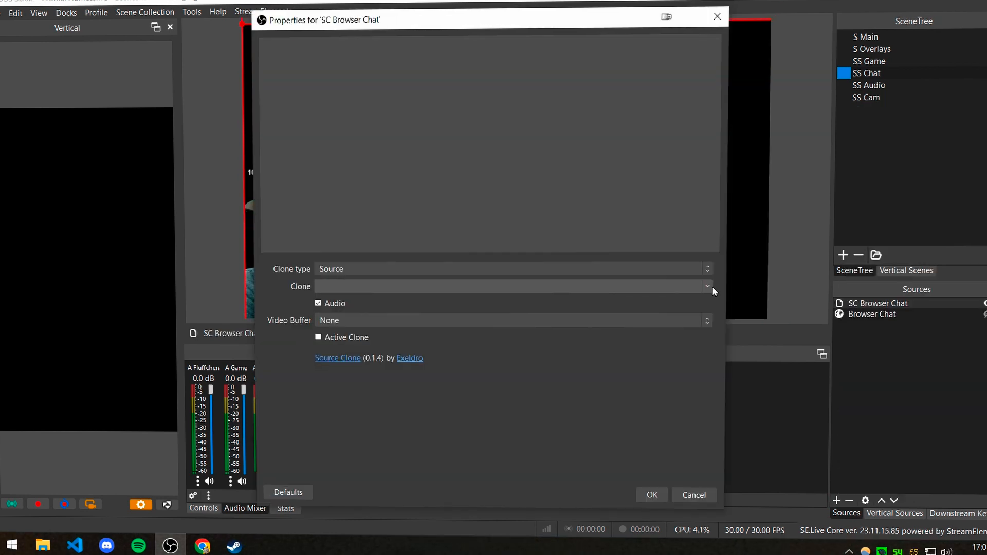
click(708, 287)
click(355, 357)
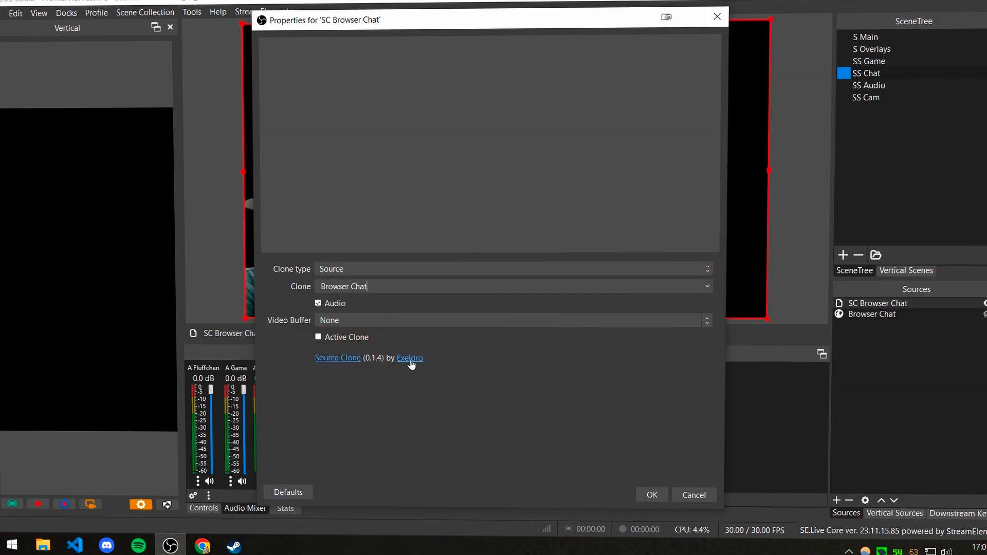
click(643, 494)
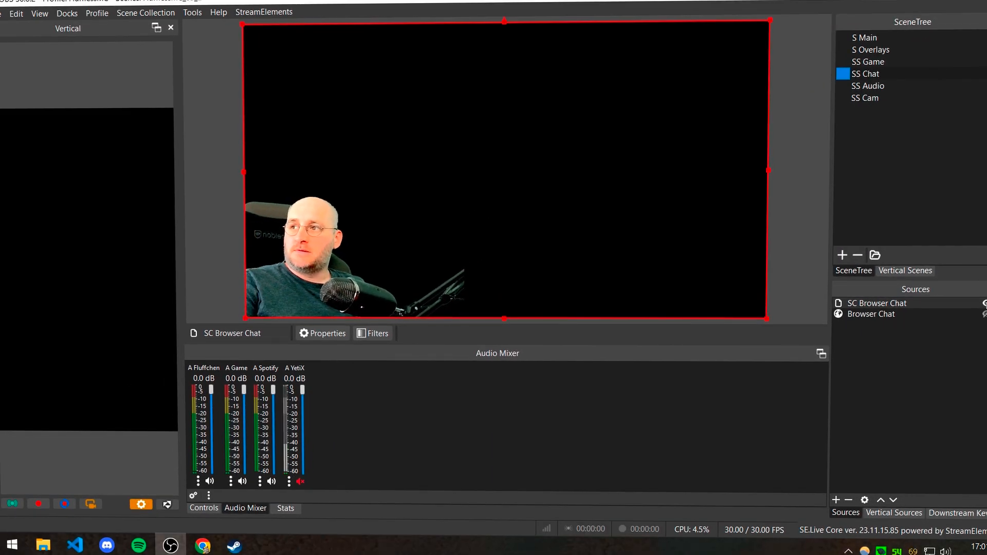
right_click(983, 305)
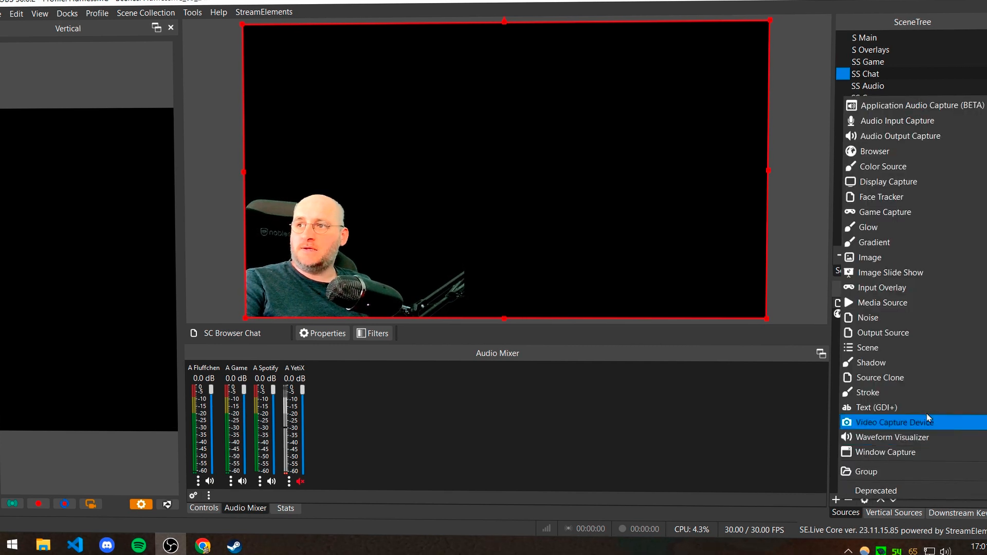
- Add a Source Clone named "SC ChatText" that clones SC Browser Chat with audio turned off
click(929, 378)
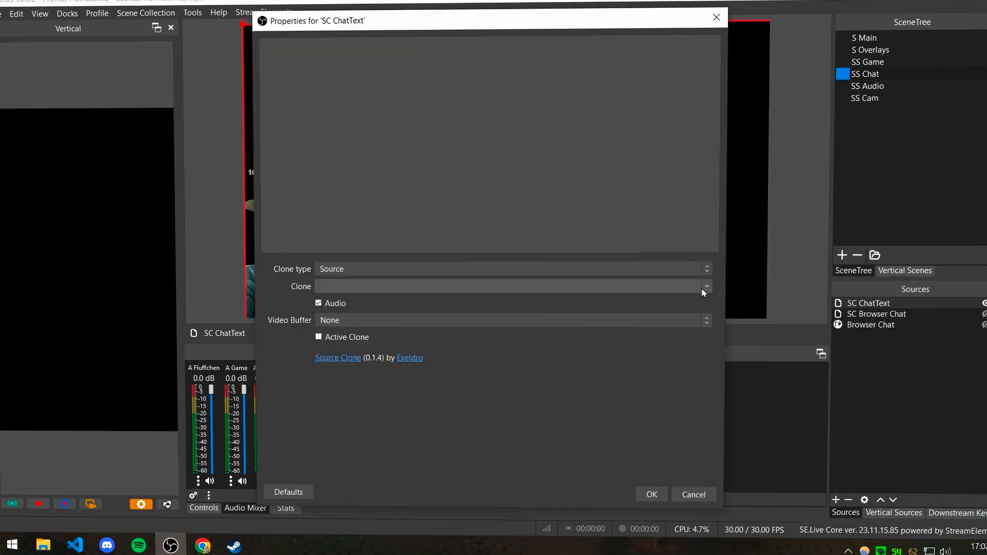
click(702, 287)
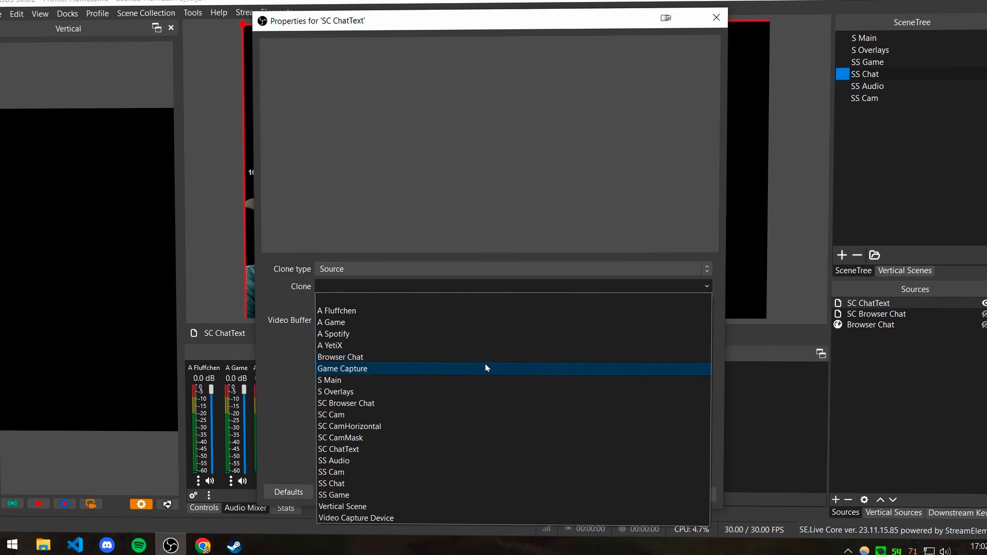
click(371, 403)
click(321, 303)
click(650, 492)
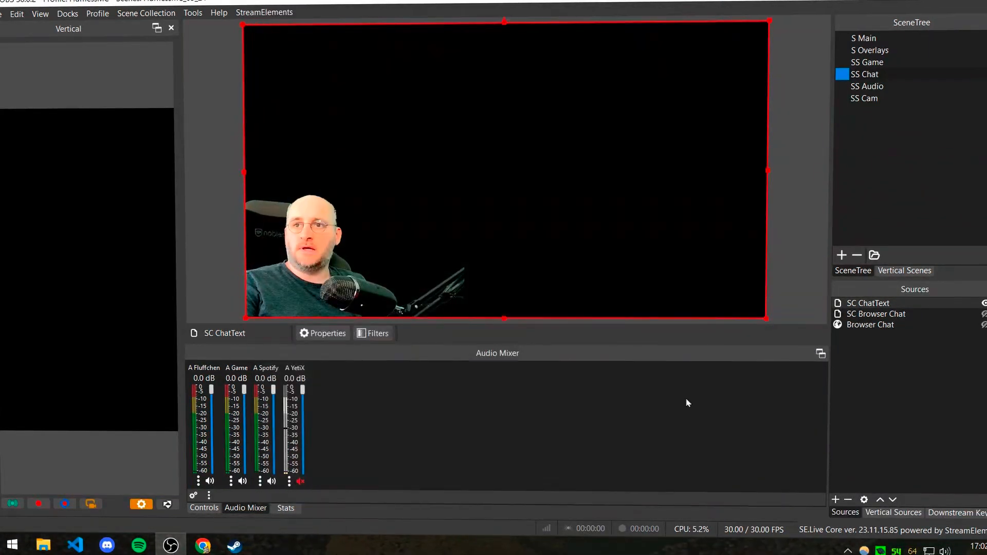
- Send a test message from the StreamElements overlay editor's preview settings and return to OBS
click(203, 545)
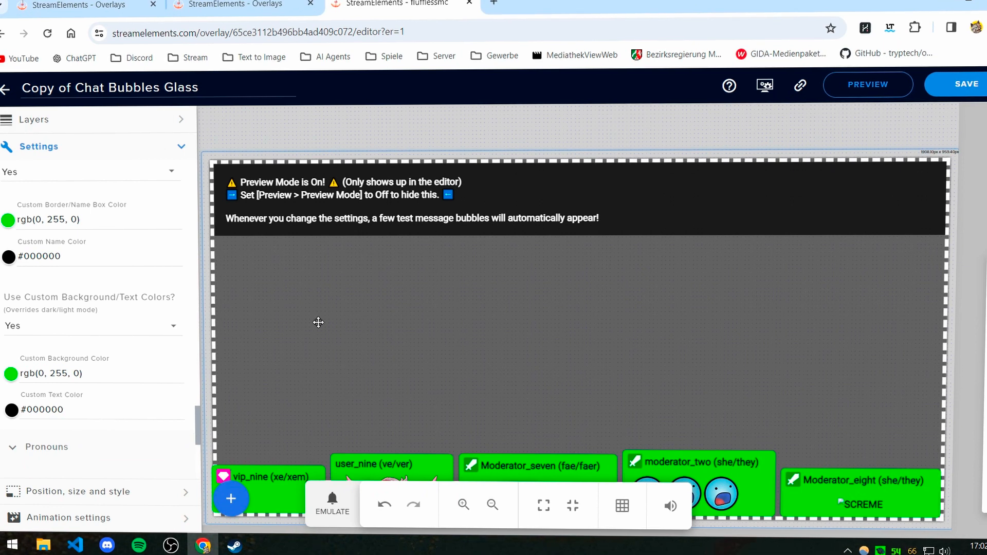
drag(197, 424, 200, 148)
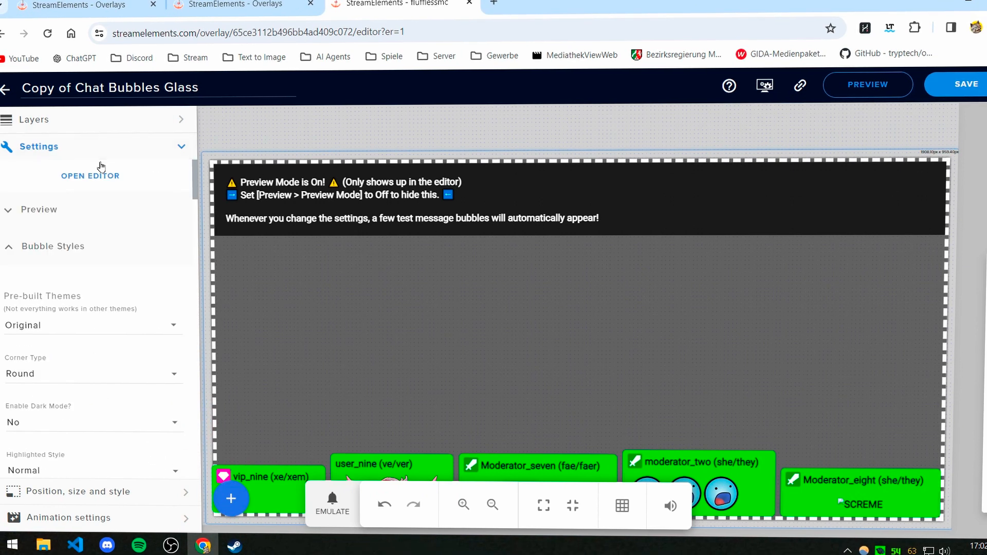
click(11, 212)
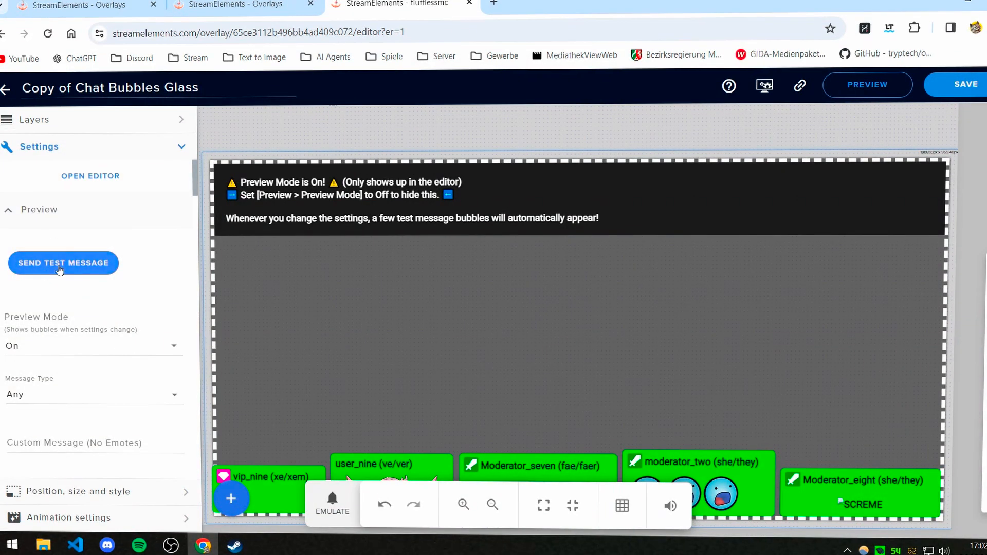
click(60, 269)
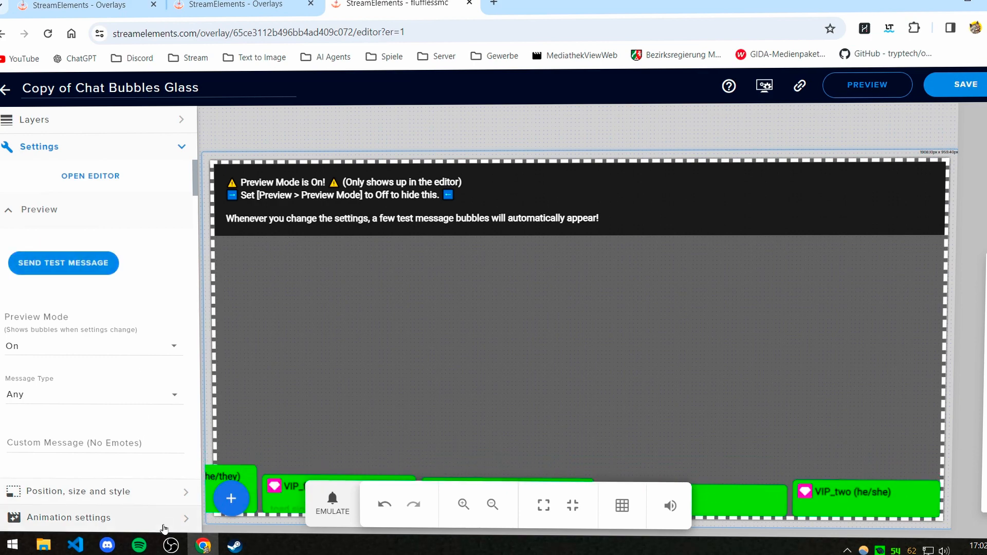
click(171, 545)
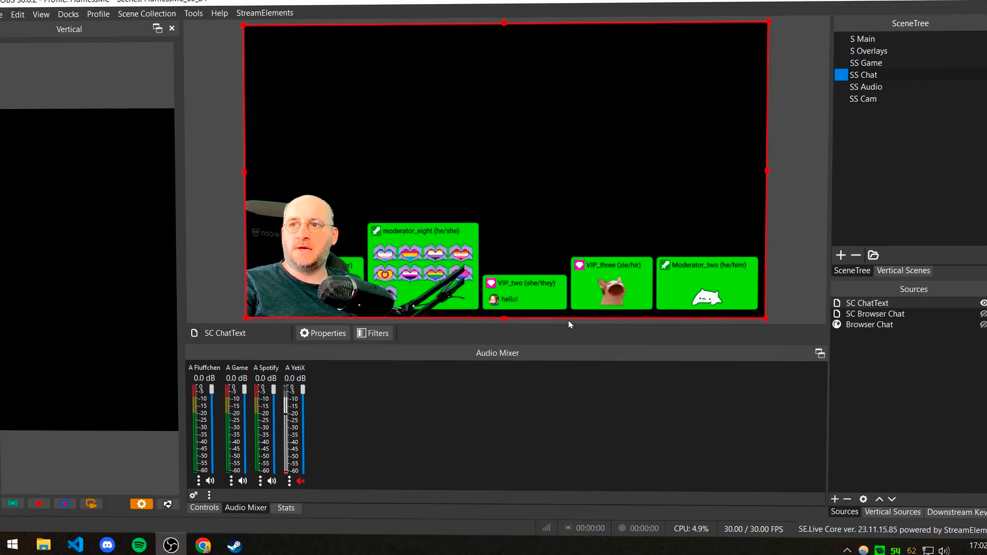
- Add a Chroma Key effect filter to the SC ChatText source, keeping the default filter name
right_click(877, 305)
click(868, 352)
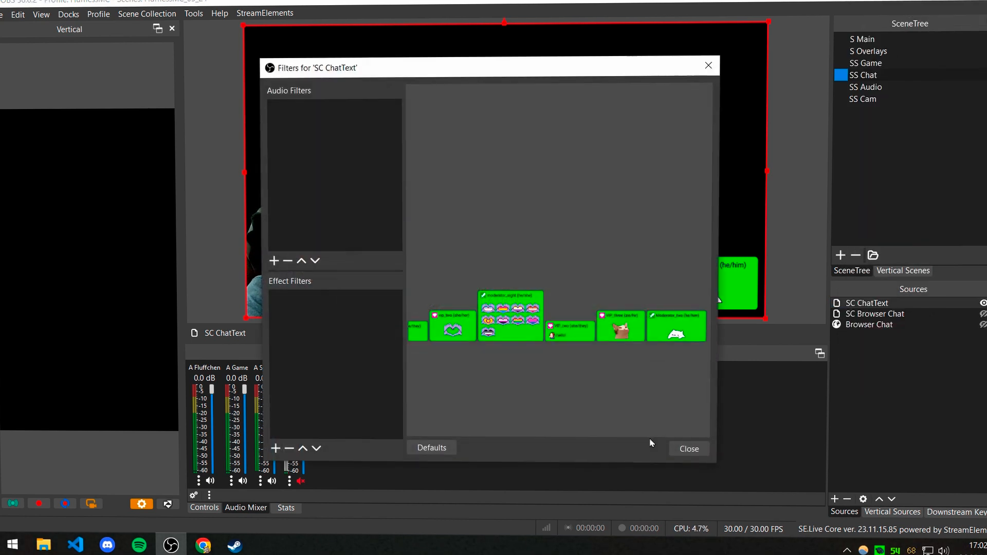
click(276, 449)
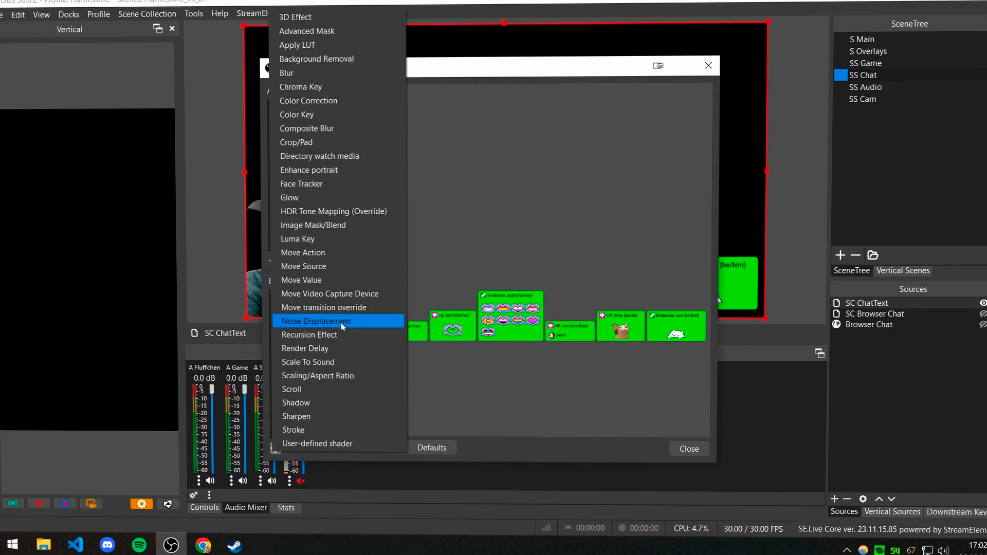
click(350, 89)
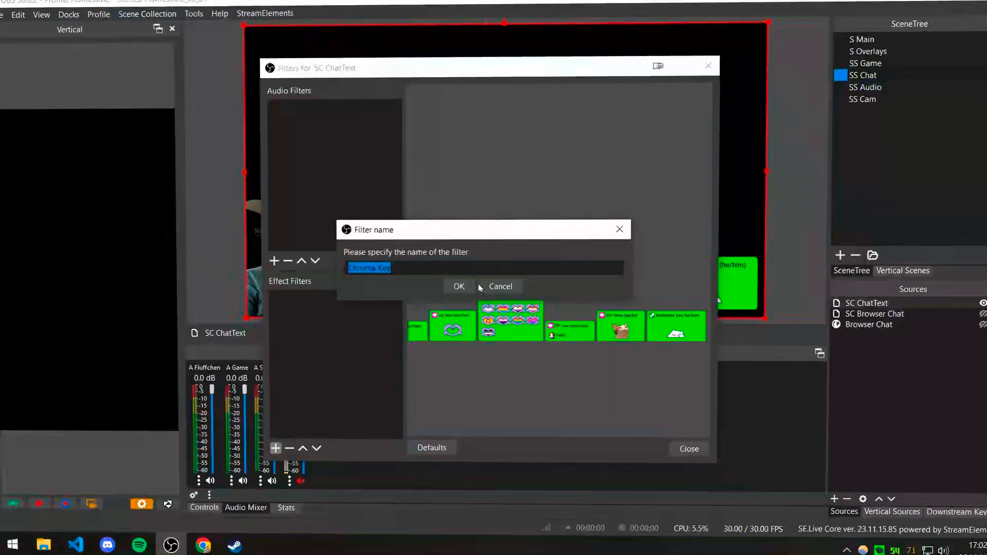
click(458, 287)
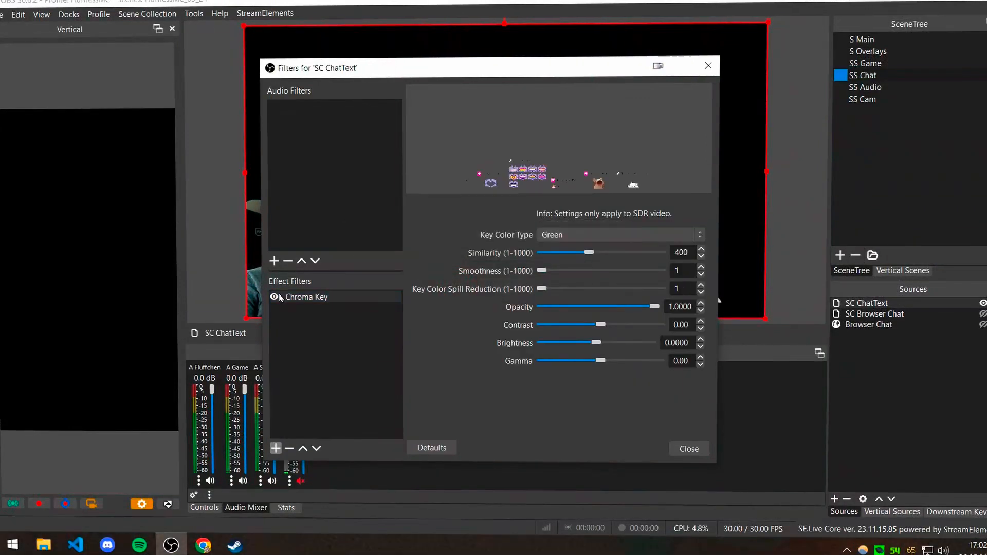
- Key out custom colour #00ff00, sampled from a chat bubble, with similarity 189, smoothness 64 and spill reduction 274
click(596, 235)
click(574, 287)
click(658, 254)
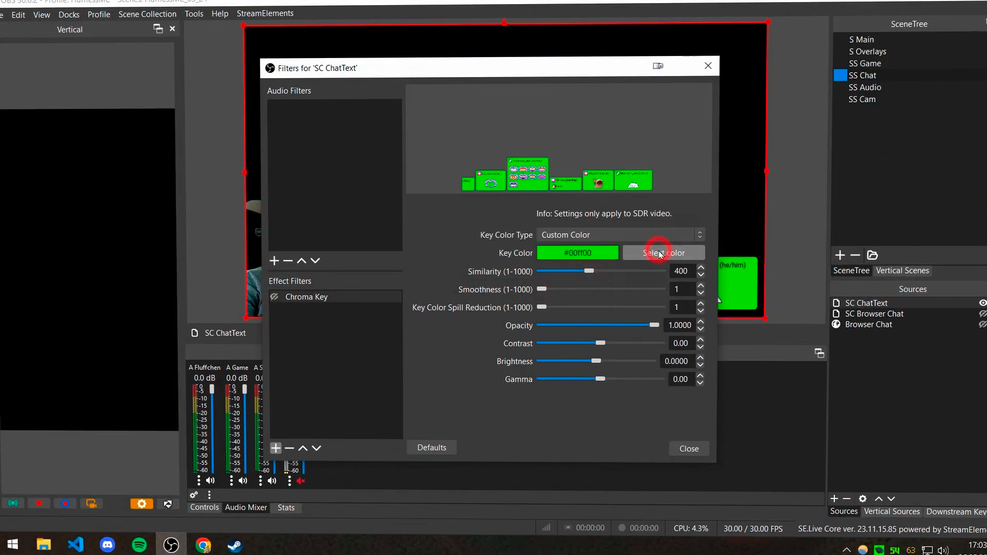
click(401, 262)
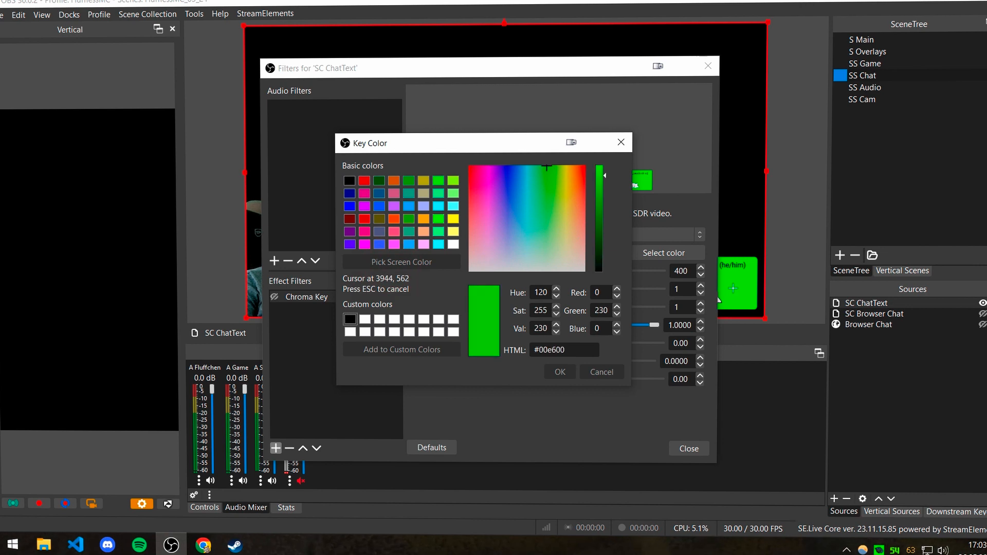
click(740, 287)
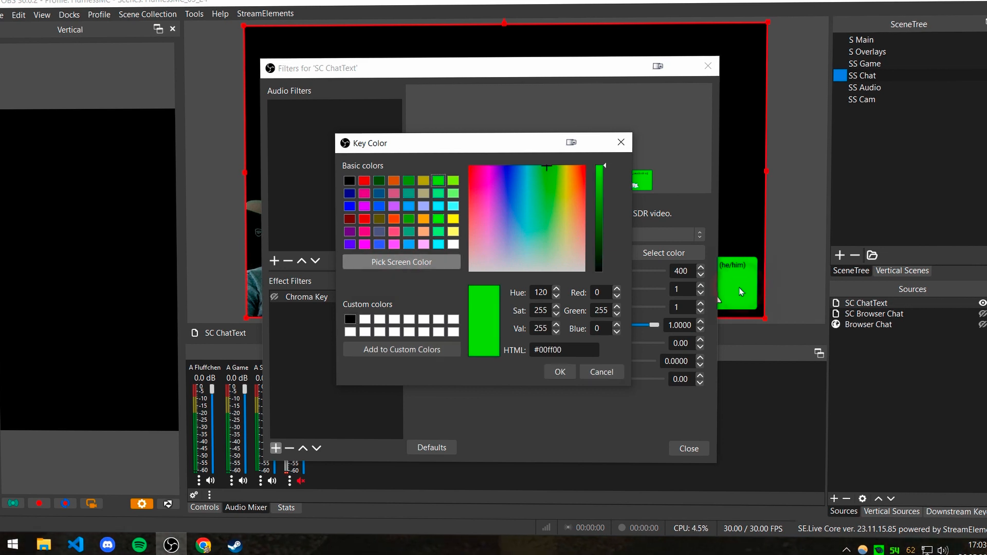
click(560, 372)
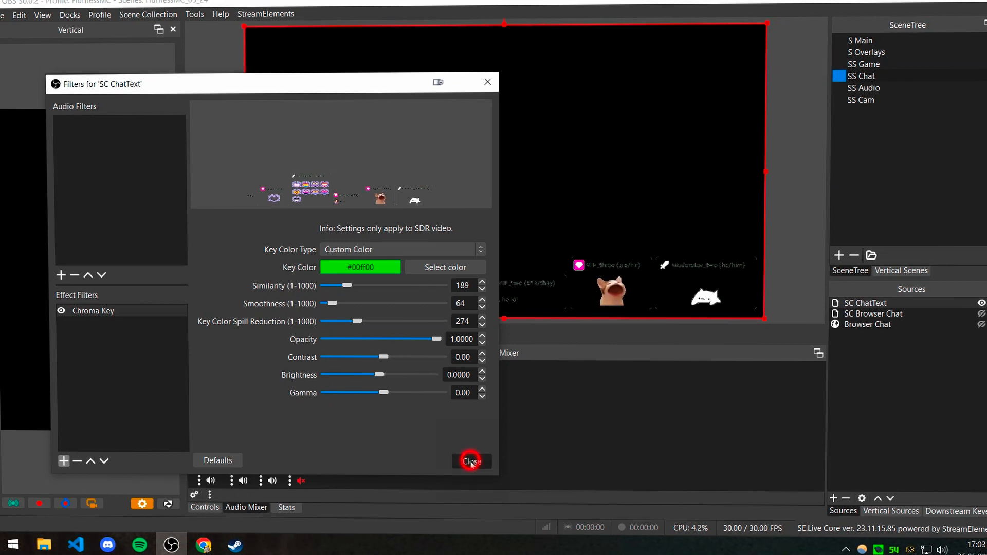
click(470, 461)
- Add a Source Clone named "SC ChatBG" to SS Chat that clones S Main with audio turned off
click(833, 498)
click(854, 393)
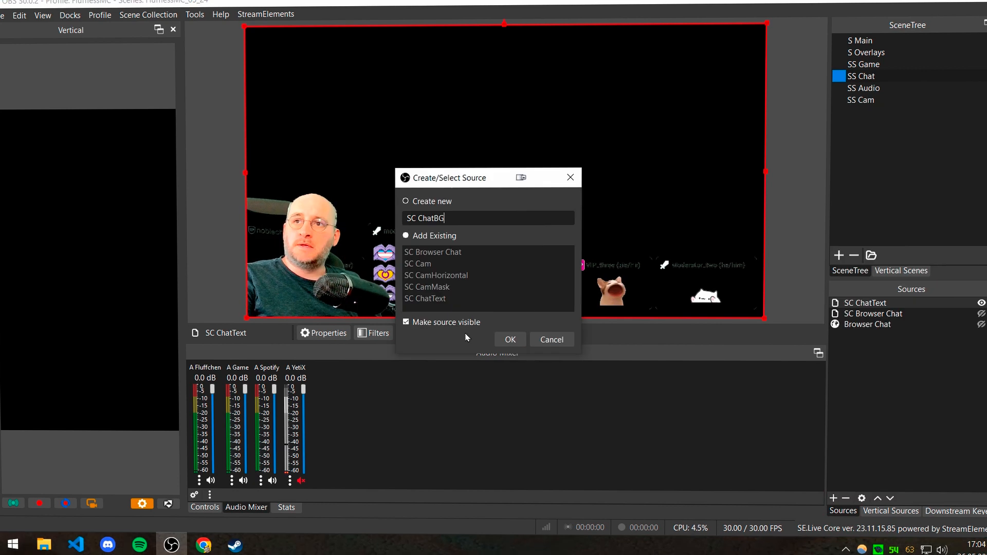
click(510, 339)
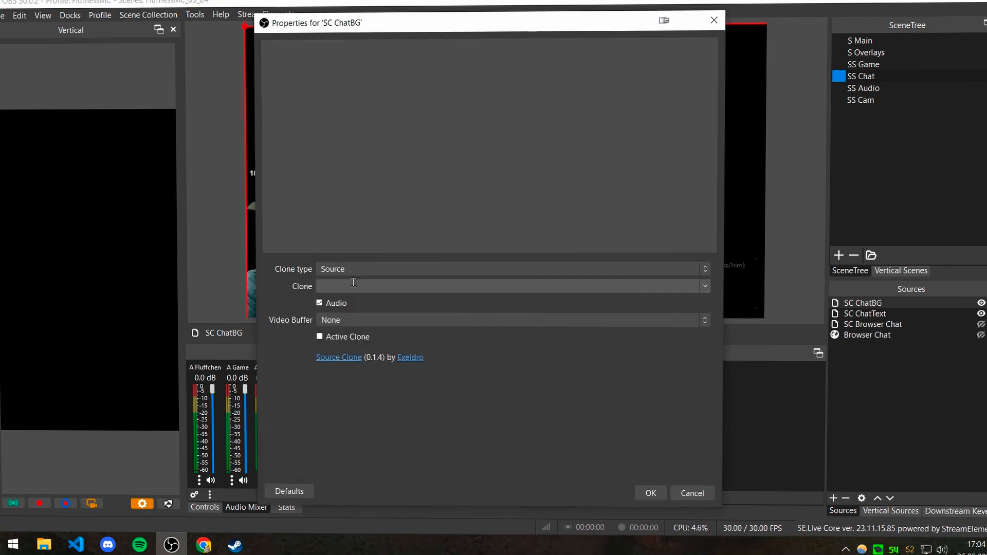
click(703, 289)
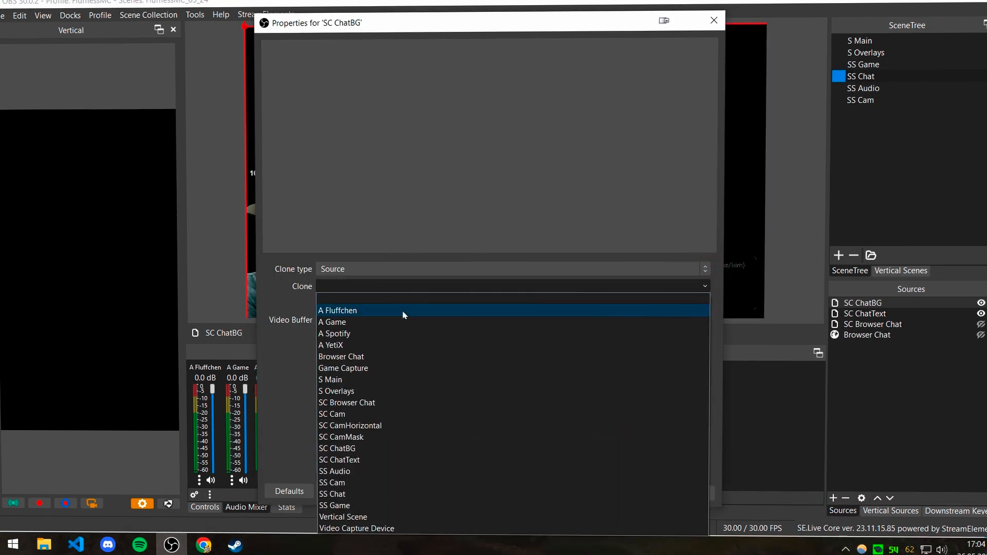
click(351, 379)
click(319, 302)
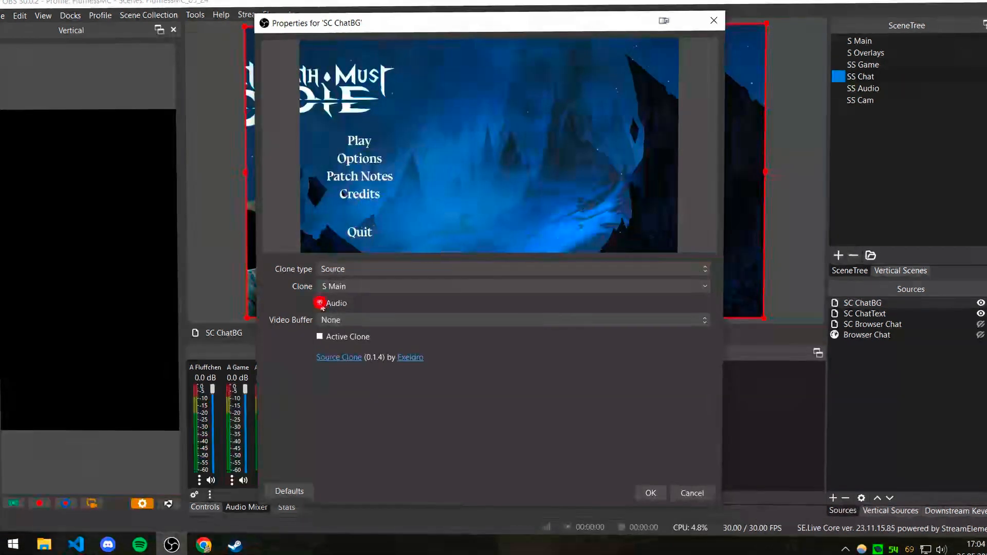
click(650, 493)
- Add an Advanced Mask effect filter named "AM Mask" to SC ChatBG
right_click(843, 303)
click(869, 354)
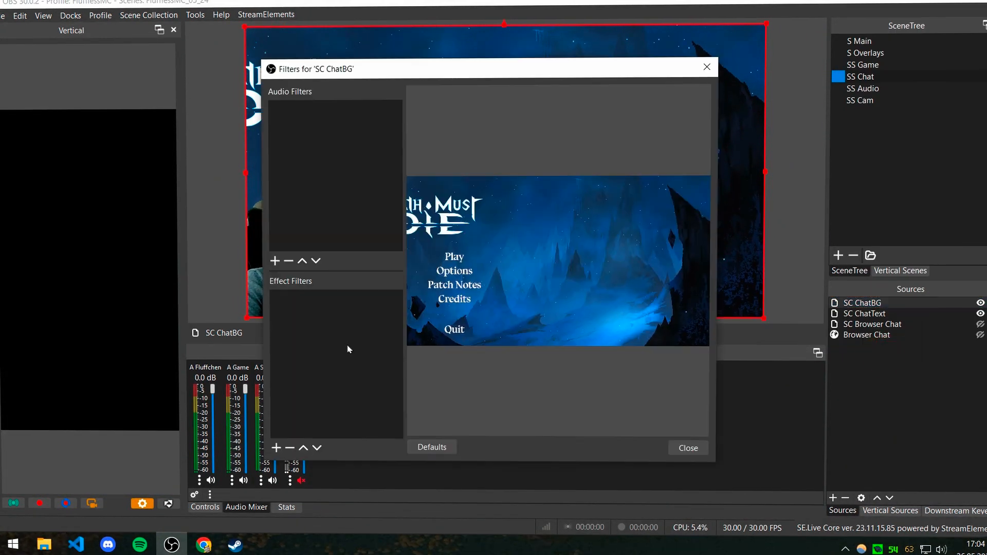
click(276, 447)
click(318, 29)
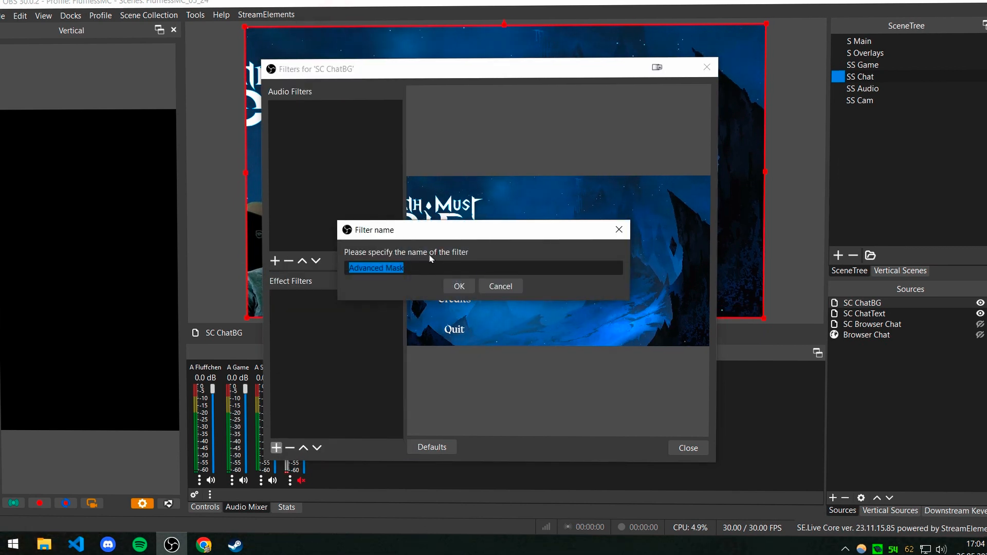
text(AM Mask)
key(Return)
- Set AM Mask's mask type to Source, using SC Browser Chat as the mask source
click(495, 202)
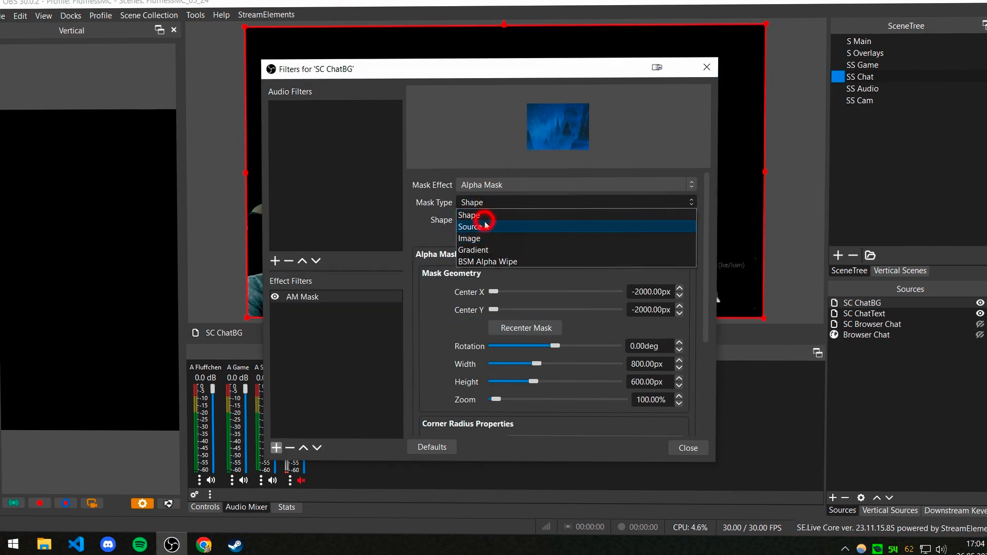
click(486, 226)
click(692, 220)
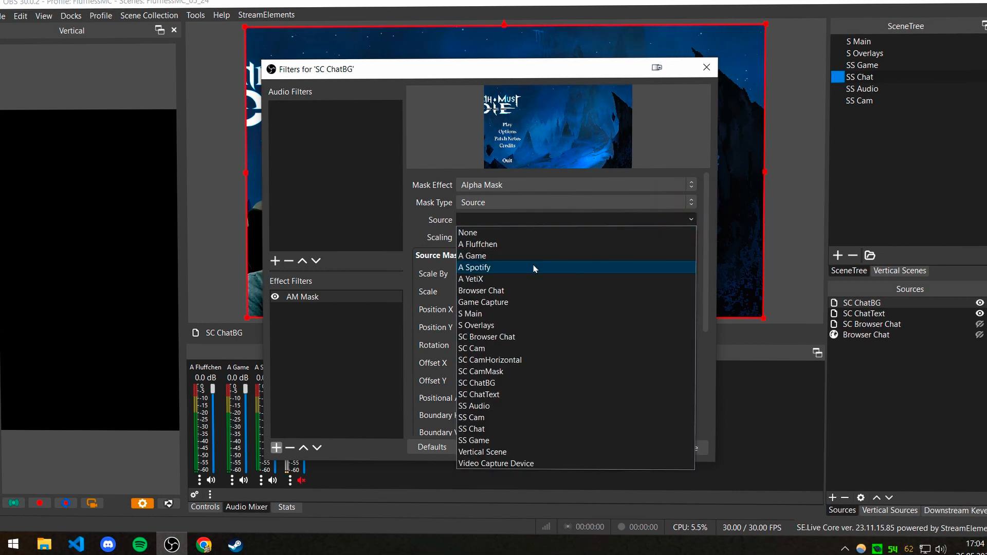
click(521, 337)
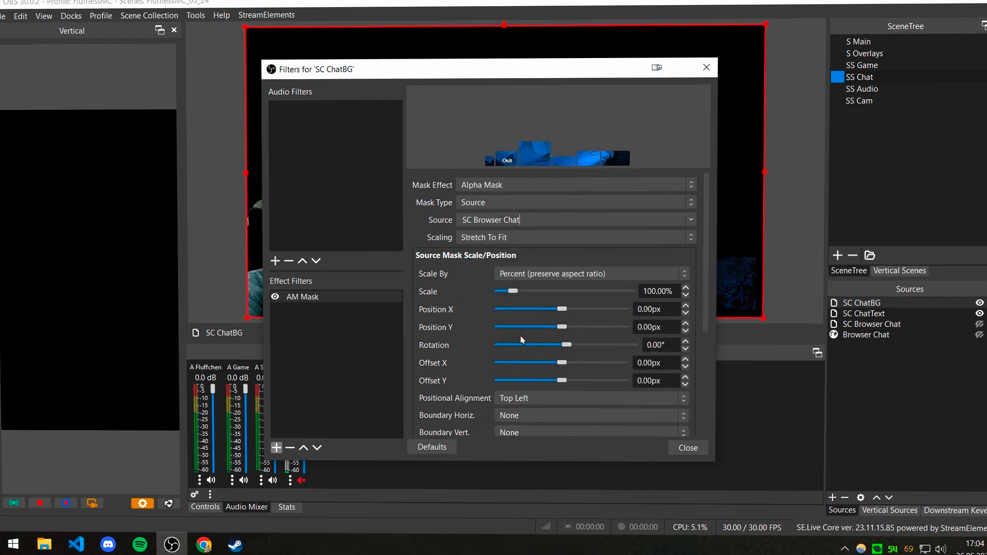
click(691, 447)
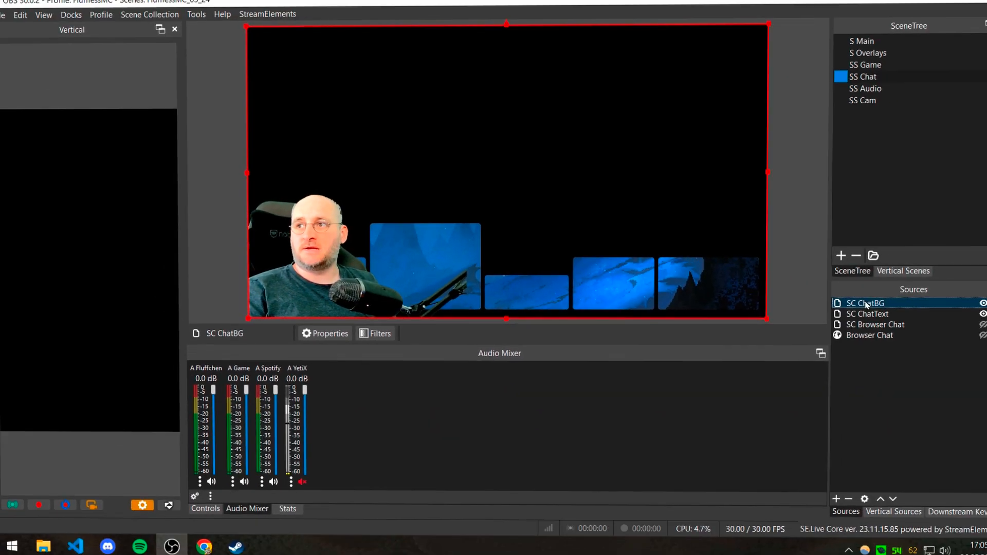
- Add a Composite Blur filter to SC ChatBG, order it above AM Mask and set its blur radius to 13.80
right_click(853, 303)
click(887, 354)
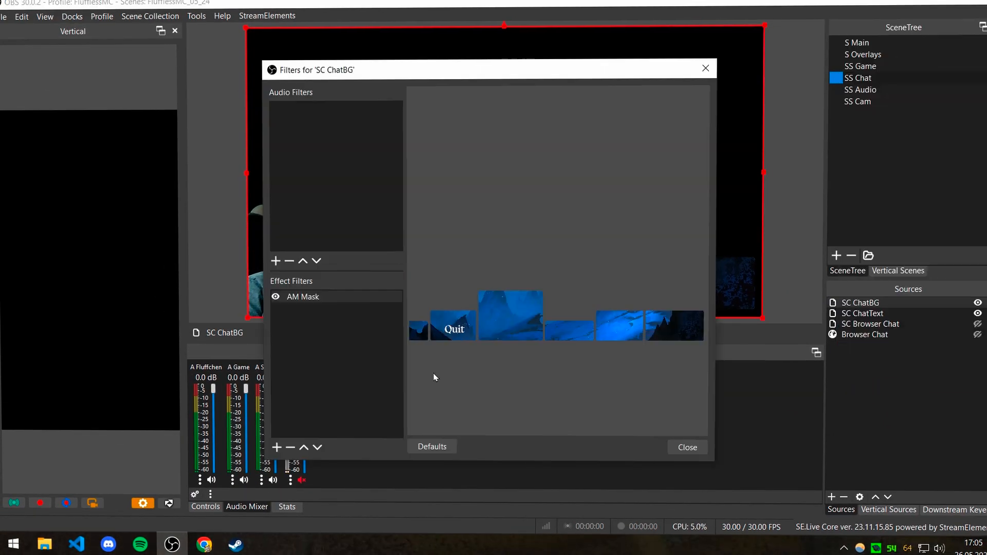
drag(398, 79, 137, 105)
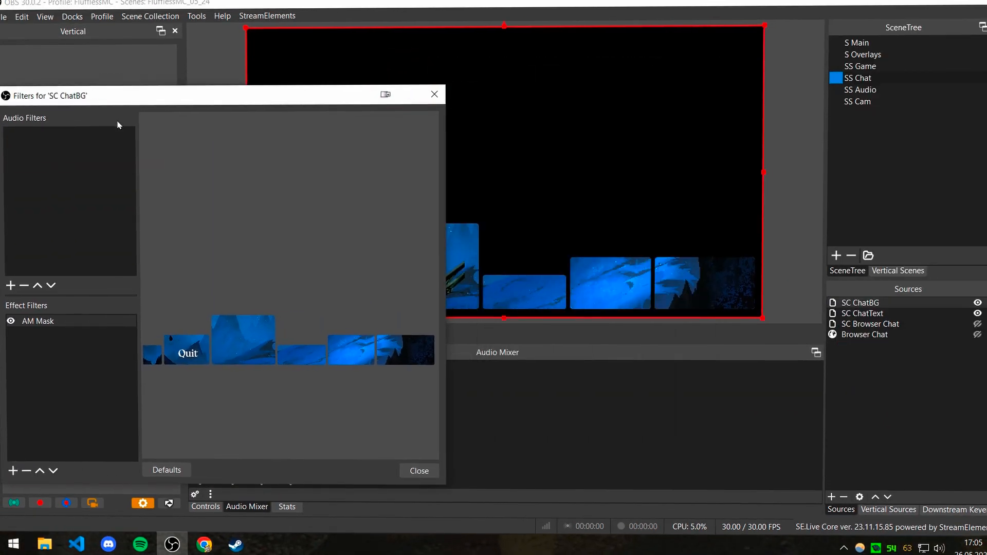
click(13, 470)
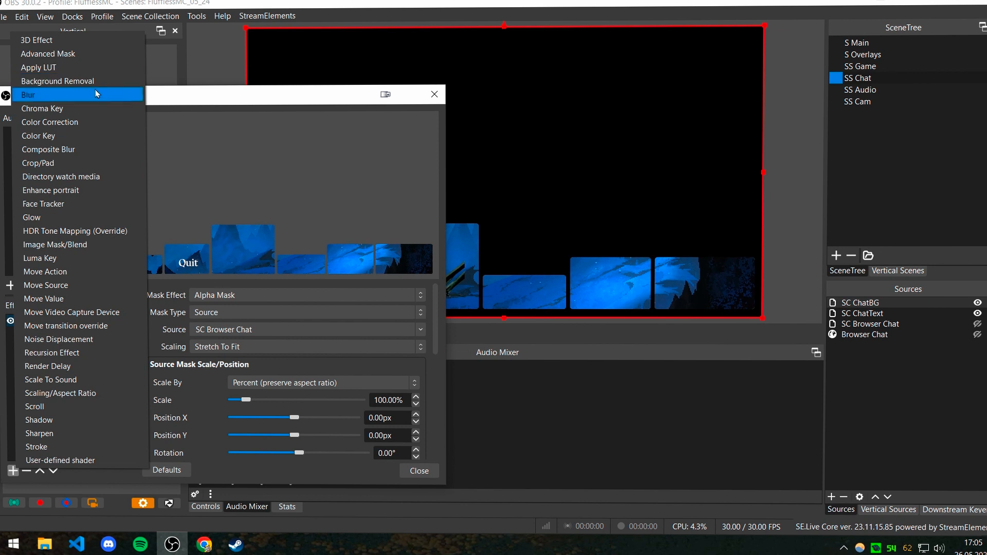
click(103, 149)
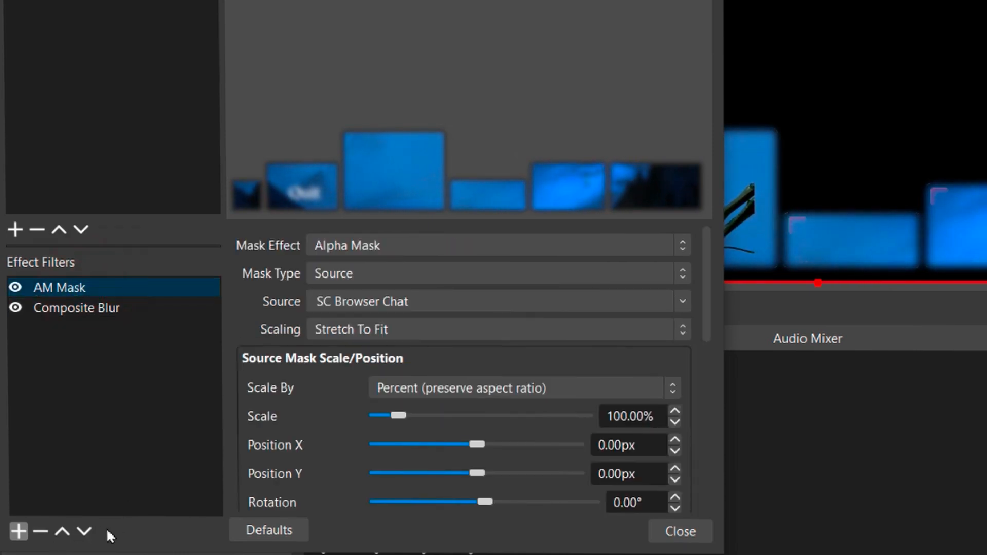
click(84, 533)
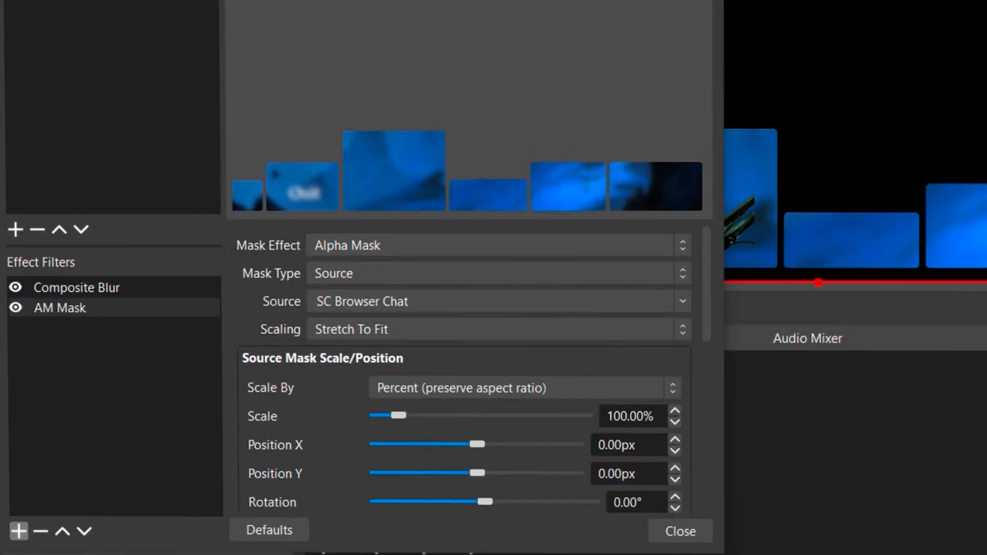
click(90, 287)
drag(548, 304, 557, 304)
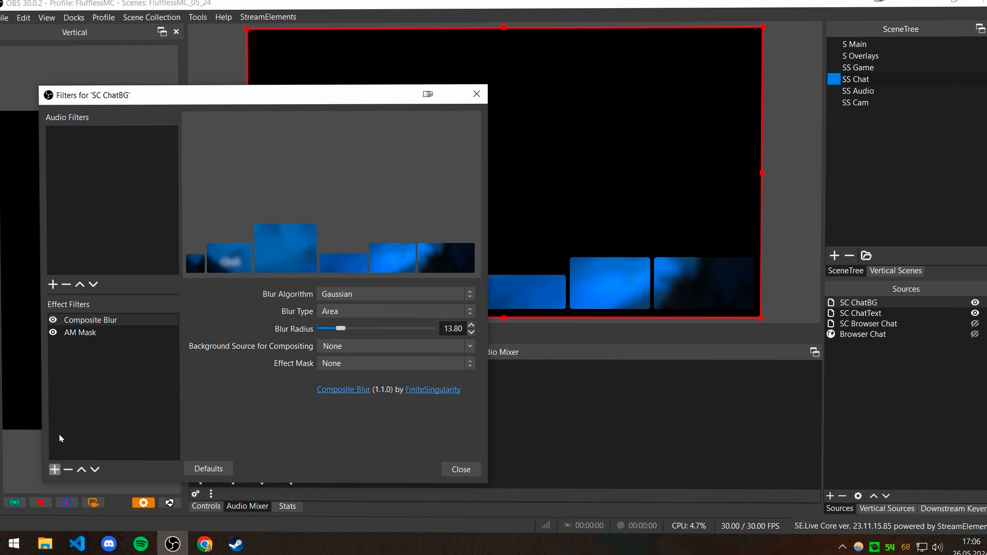
- Add a Color Correction filter to SC ChatBG and order it between Composite Blur and AM Mask
click(55, 470)
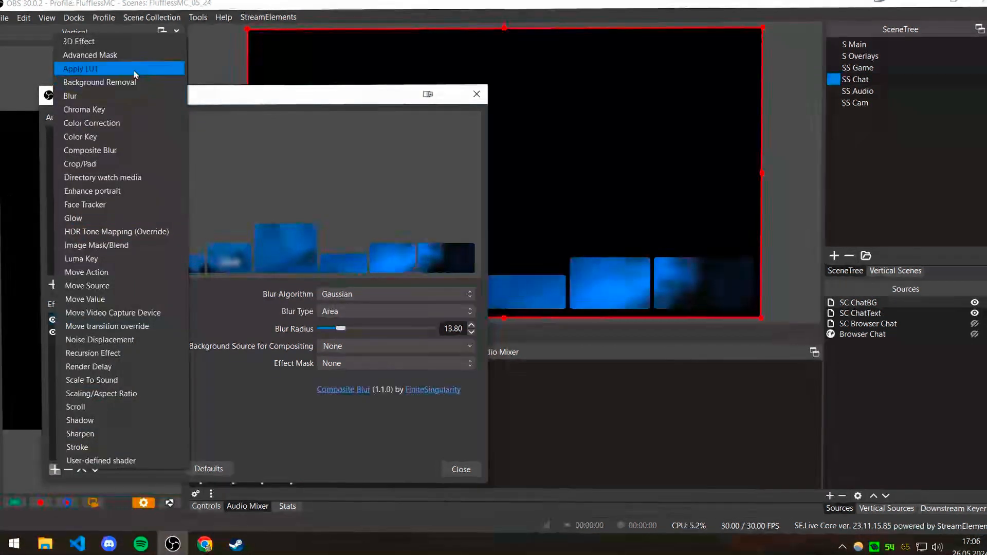
click(82, 121)
click(290, 293)
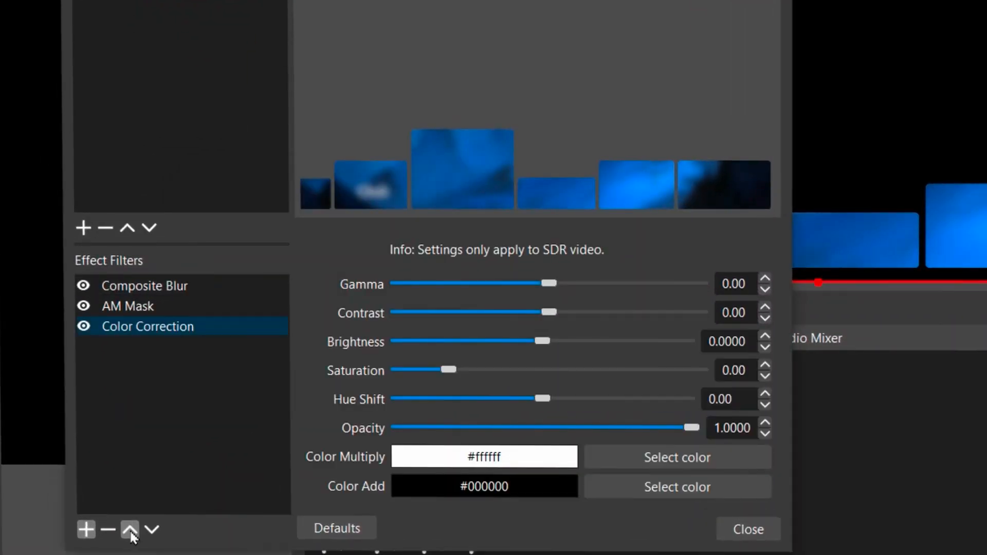
click(129, 530)
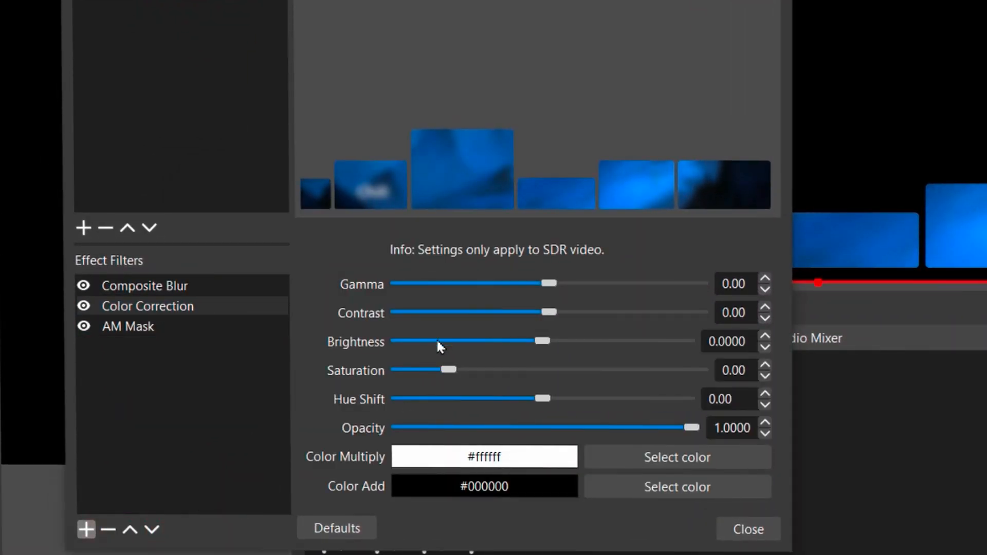
- Set the colour correction to brightness 0.0529, gamma 0.24, contrast -0.13 and saturation -0.07
drag(544, 342, 551, 341)
drag(549, 283, 561, 286)
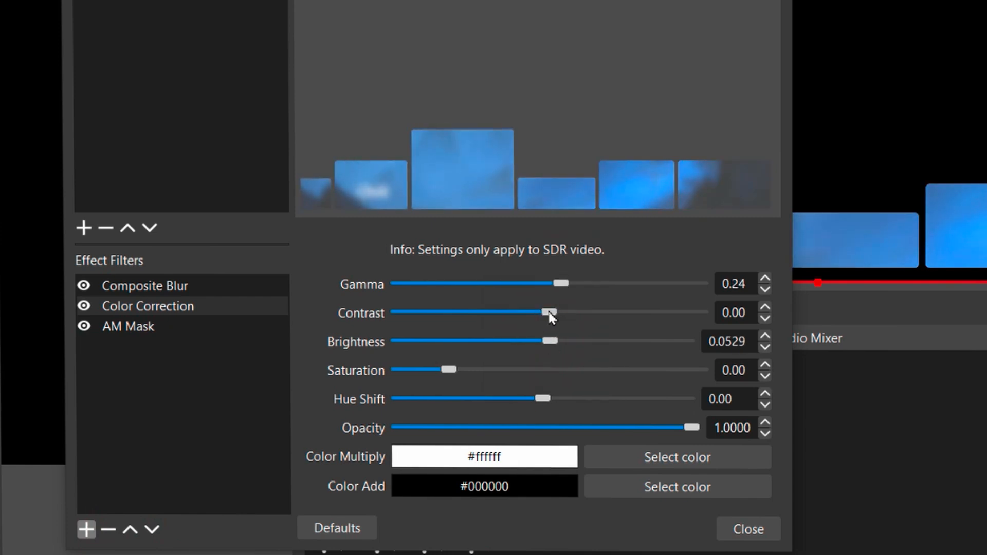
drag(549, 316, 544, 316)
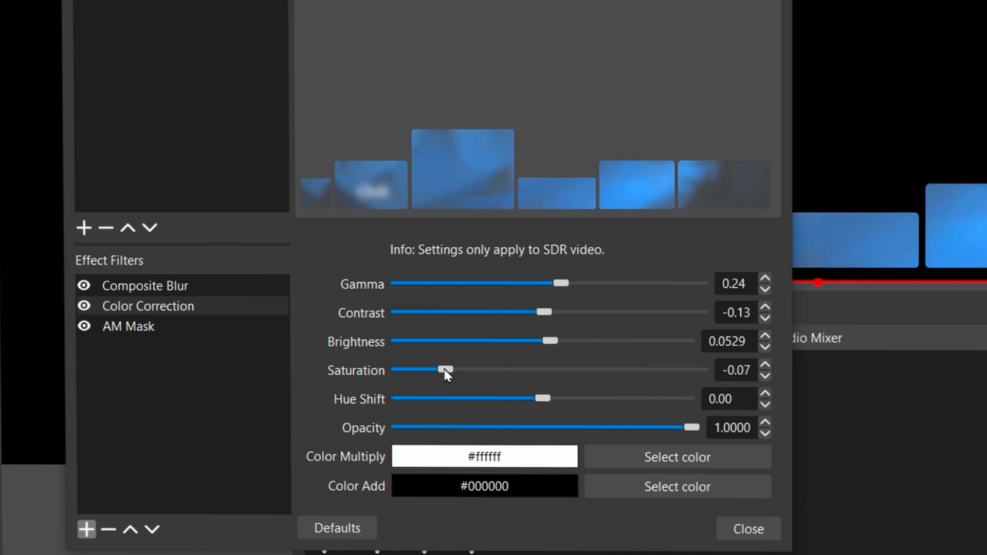
click(751, 530)
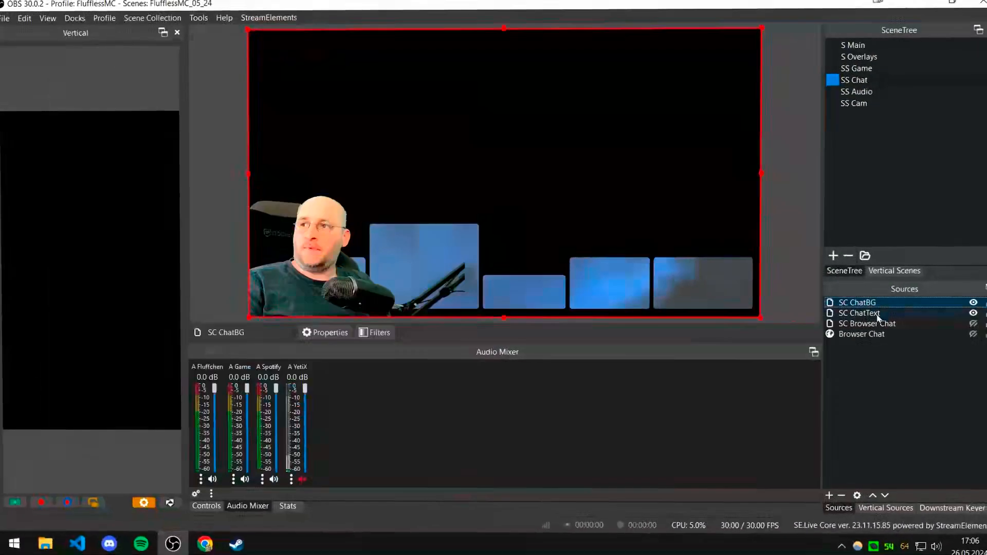
- Order SC ChatText above SC ChatBG in the SS Chat scene
click(874, 315)
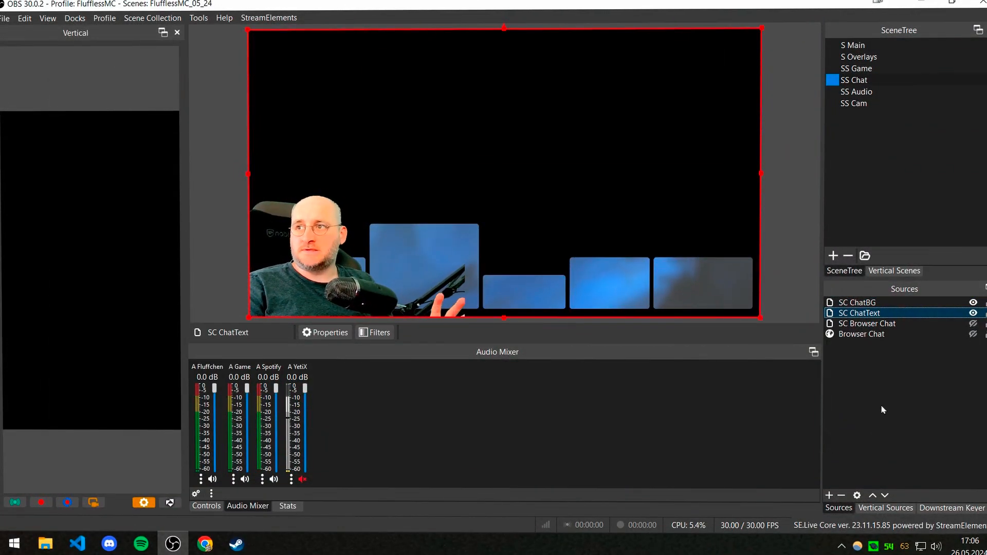
click(873, 496)
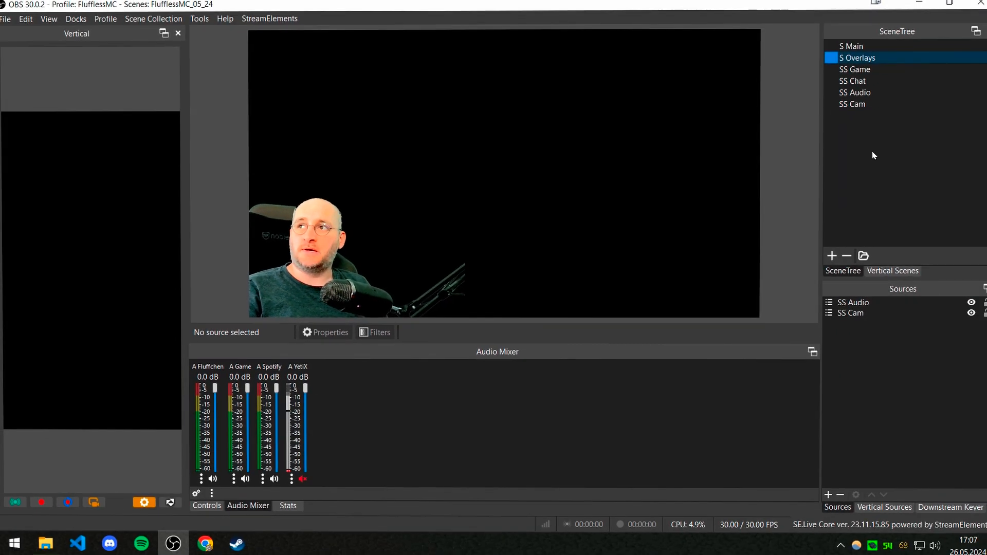
- Add the SS Chat scene to S Overlays, order it below SS Cam, and switch to the S Main scene
click(828, 494)
click(874, 361)
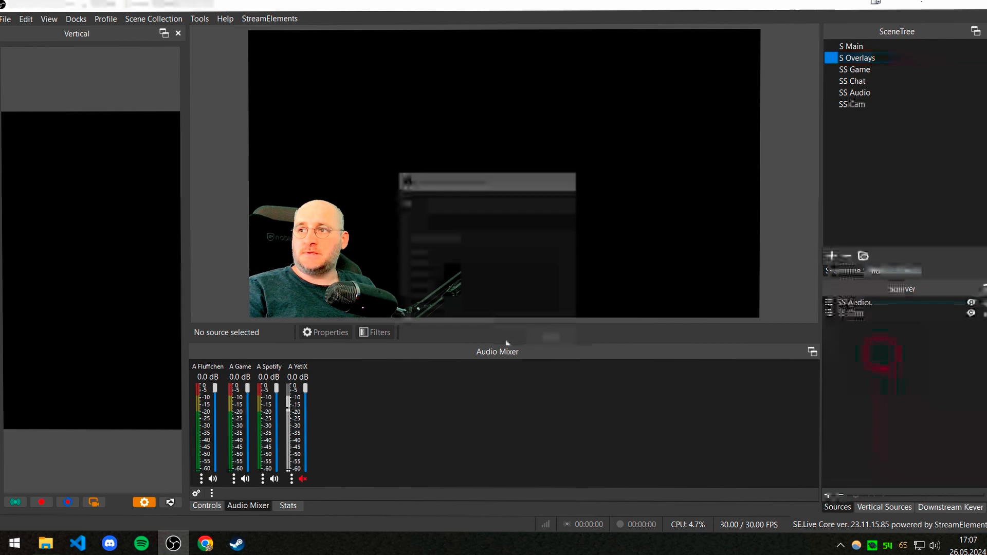
click(456, 287)
click(510, 338)
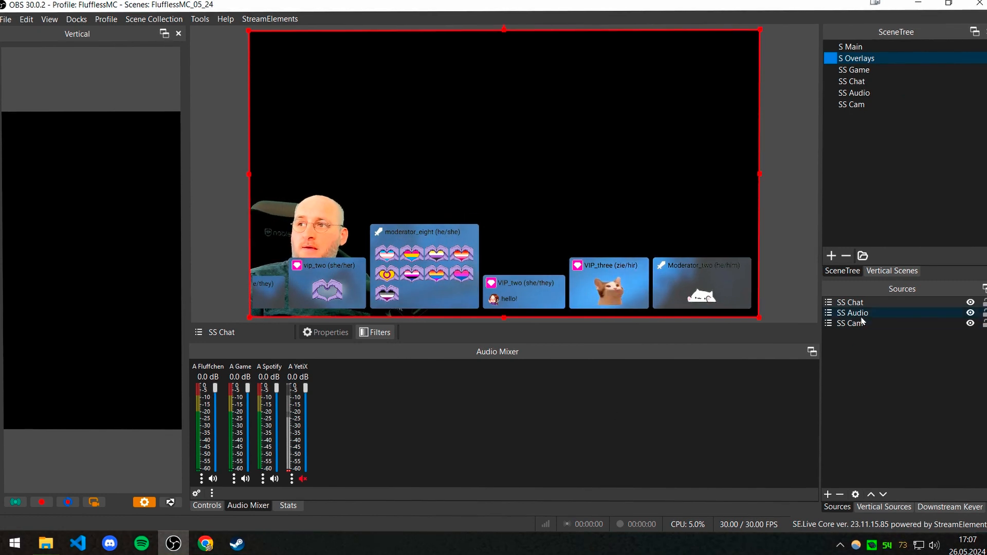
click(883, 495)
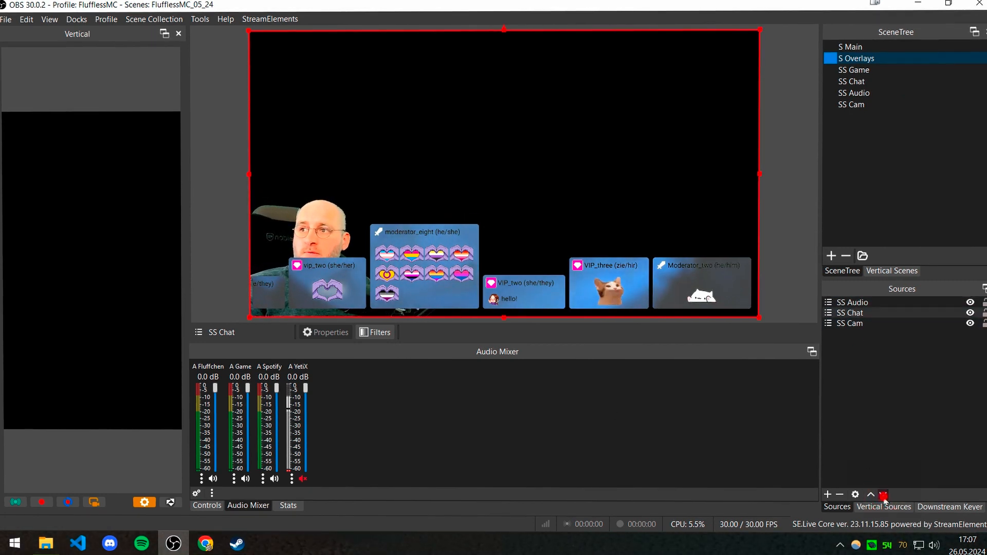
click(883, 494)
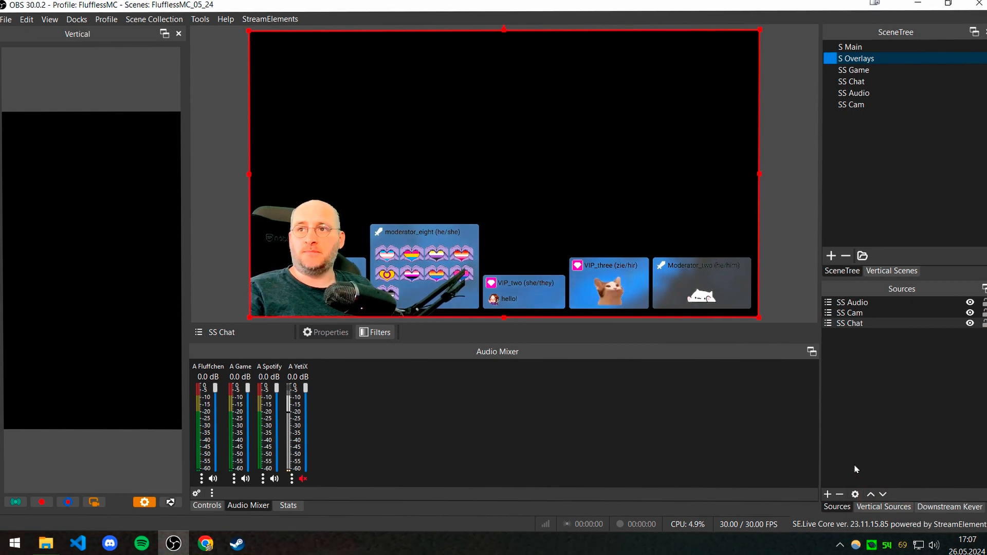
click(866, 48)
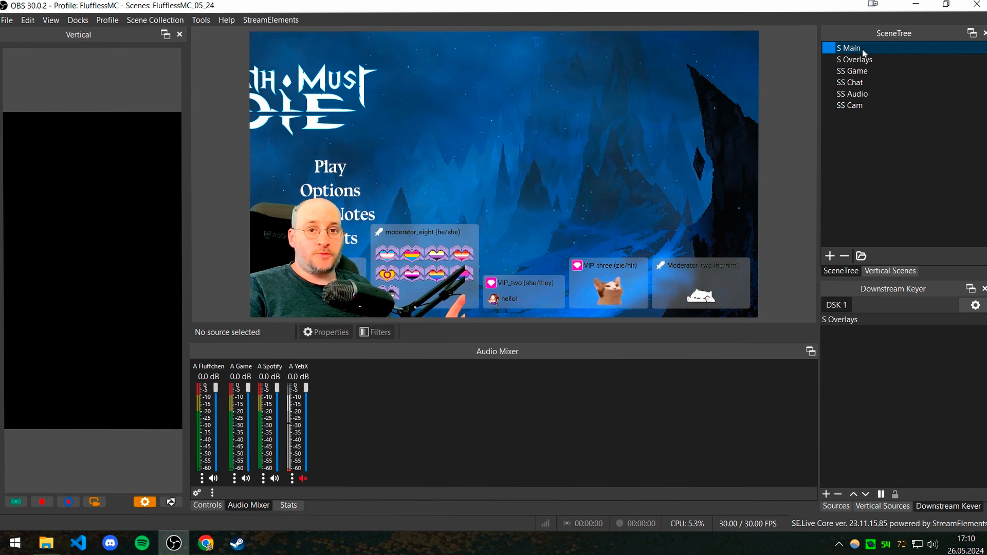
- Add a Shadow filter to the SS Cam scene with size 30 px, intensity 26.80% and shadow distance 29 px
right_click(857, 105)
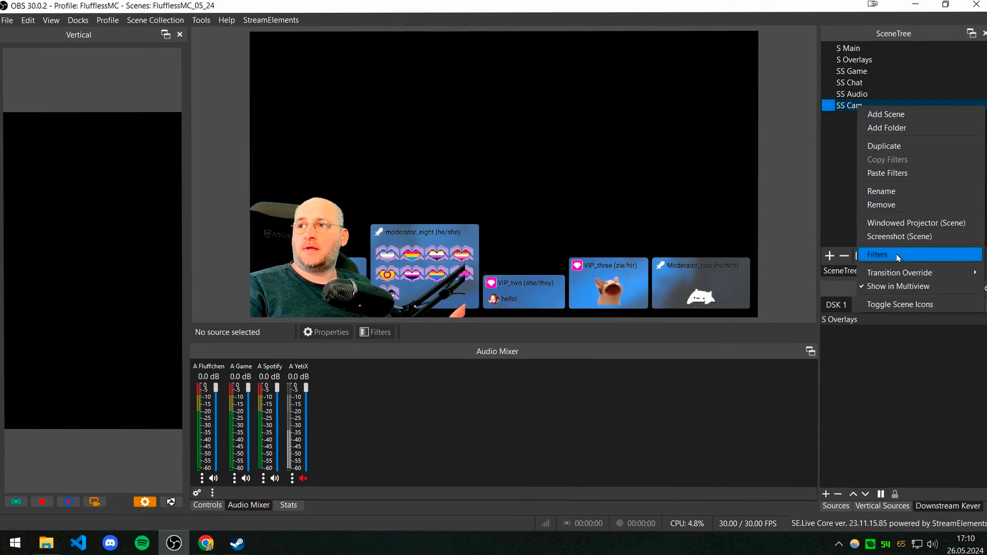
click(897, 258)
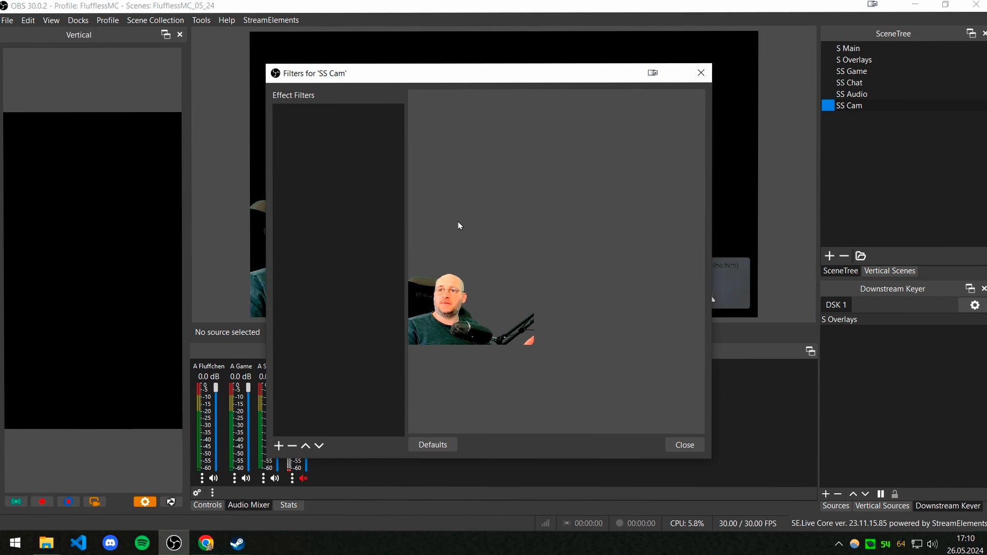
click(862, 52)
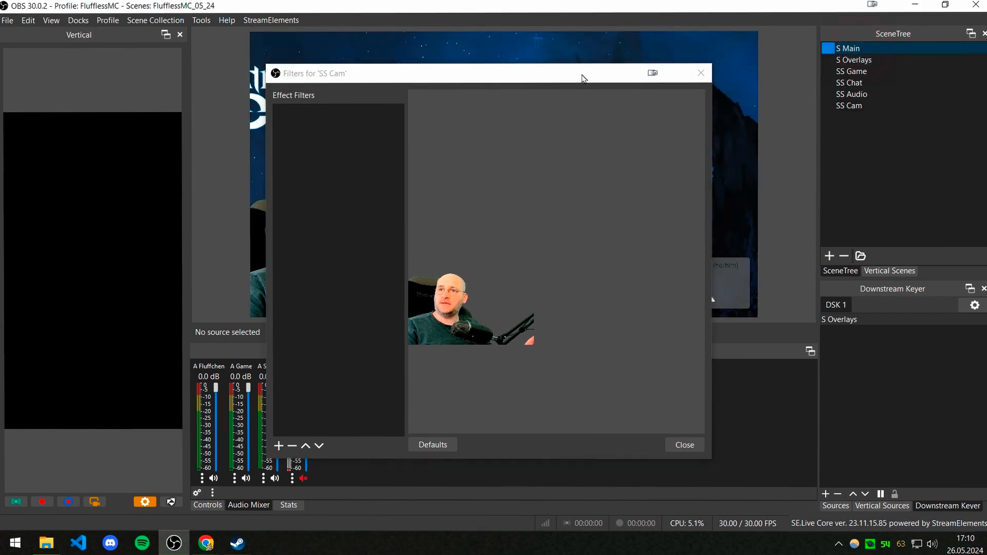
drag(456, 79, 687, 87)
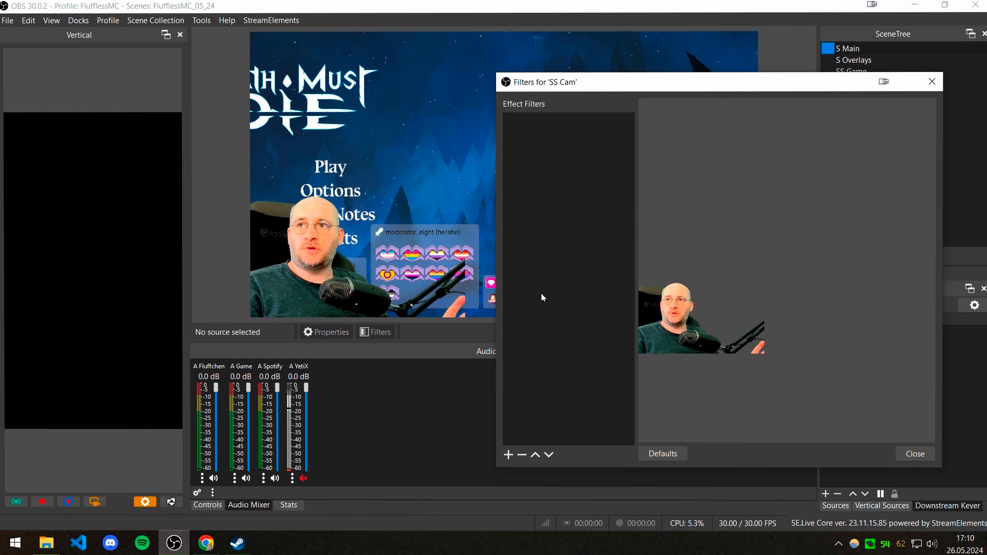
click(508, 454)
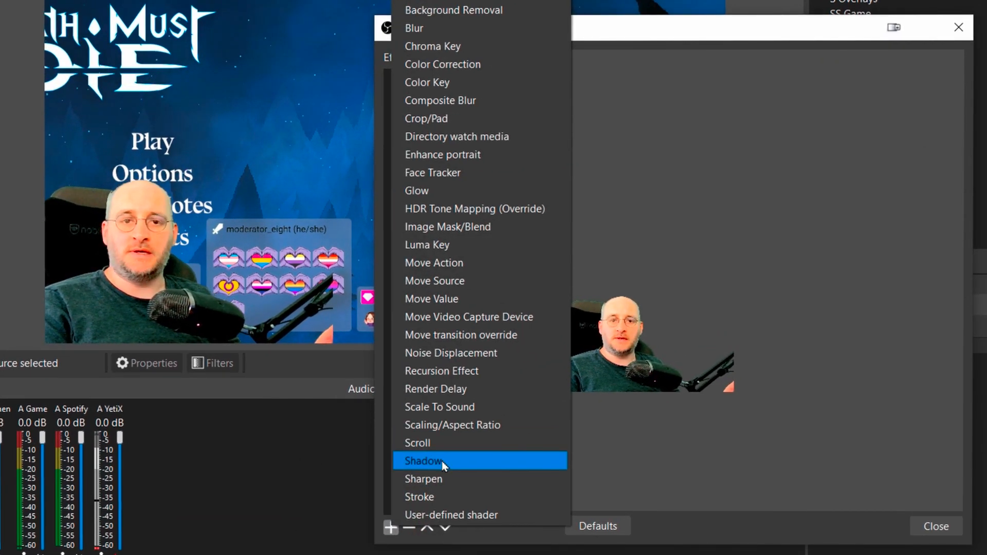
click(441, 461)
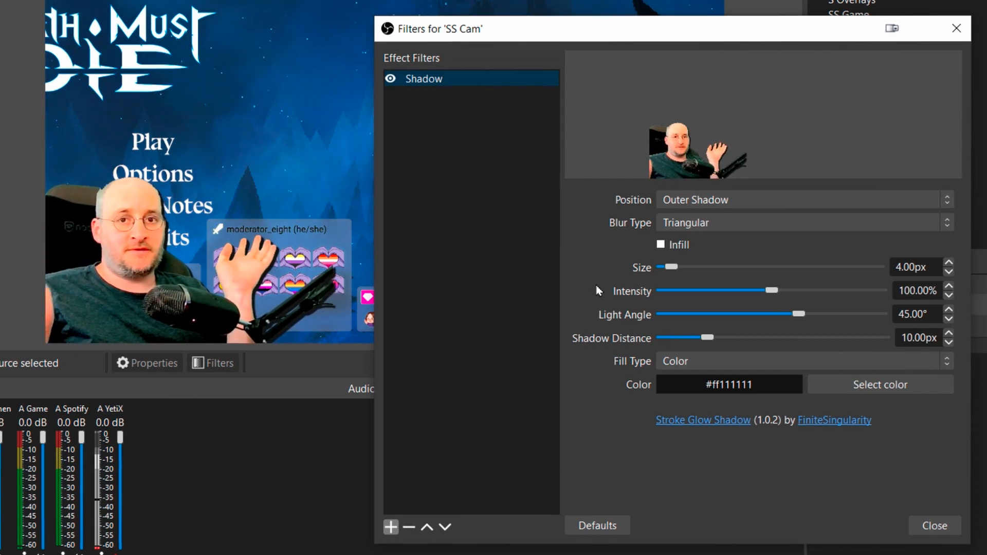
drag(671, 267, 771, 319)
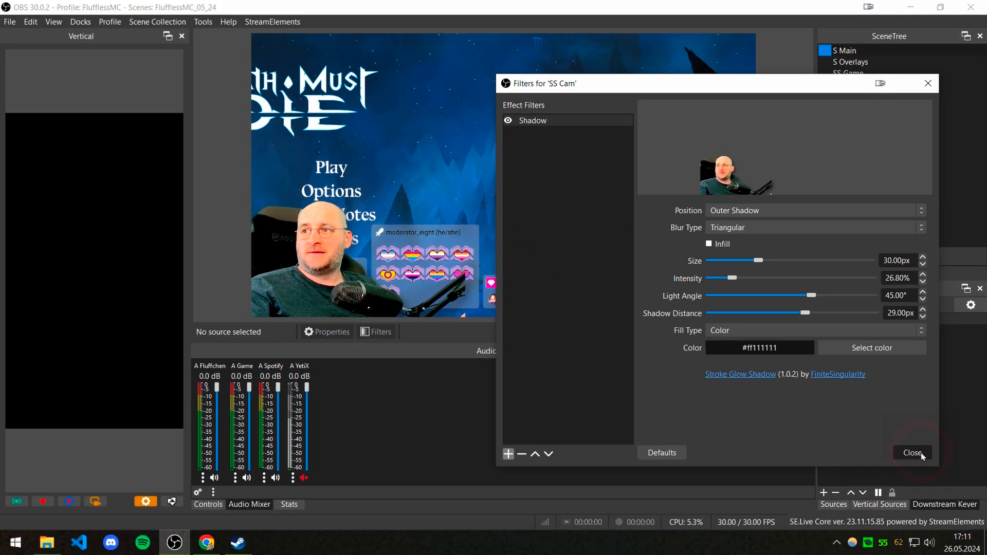
click(913, 453)
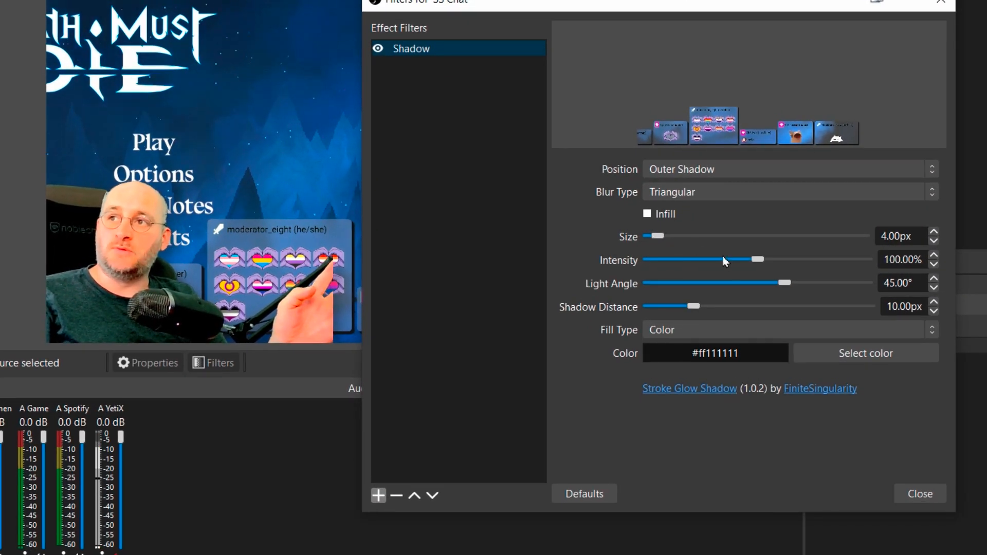
- Set the SS Chat shadow's size to 7 px and lower its intensity
drag(663, 235, 675, 240)
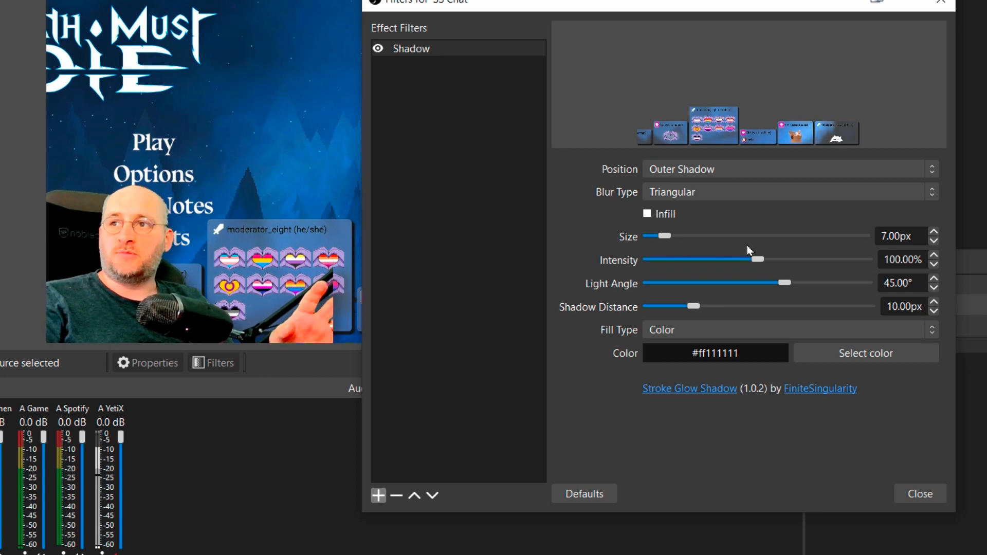
drag(759, 263, 665, 262)
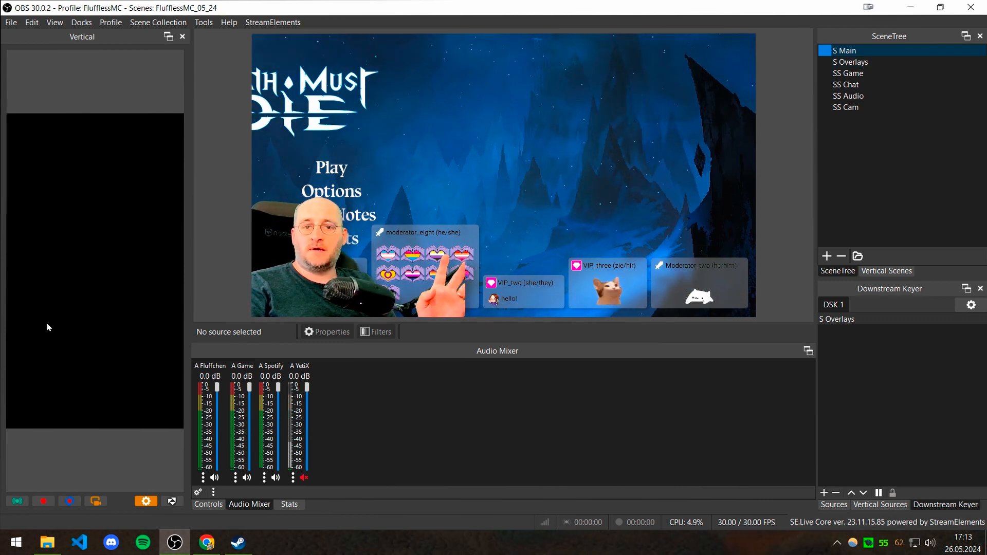
- Switch to Chrome and copy the URL of the Copy of Chat Leaderboard by Zaytri overlay from StreamElements
click(207, 542)
click(18, 94)
click(57, 286)
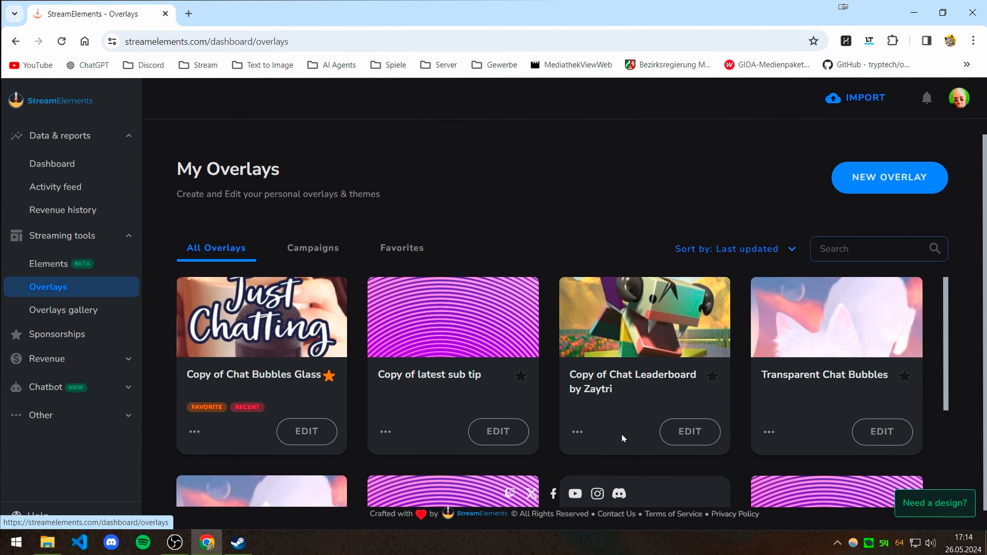
click(578, 433)
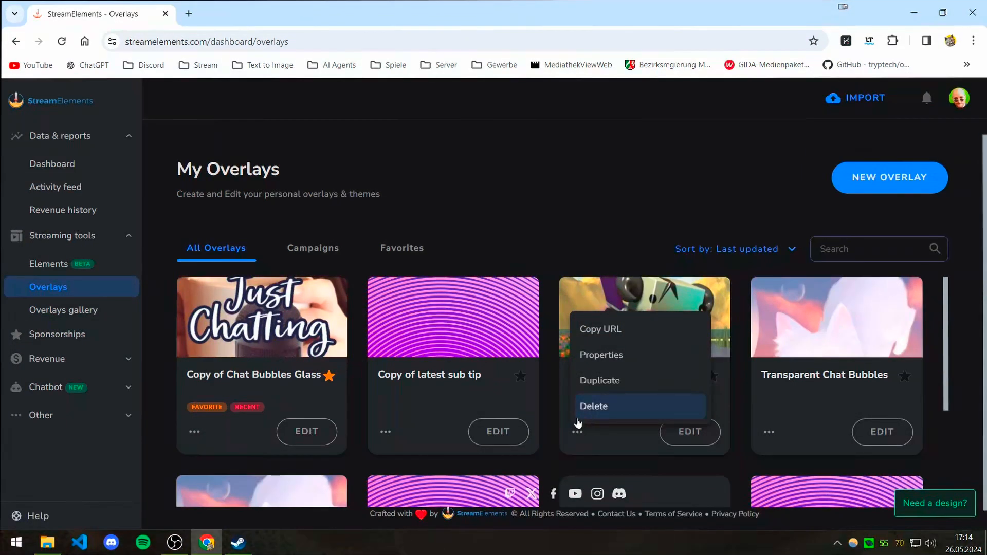
click(620, 331)
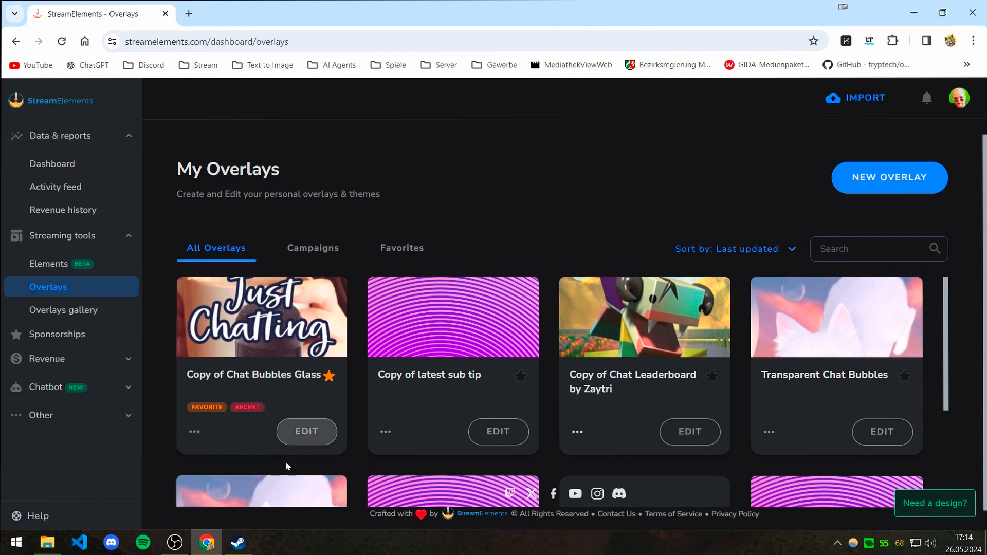
- Switch to OBS and create a scene named SS ChatRanks
click(175, 542)
click(827, 256)
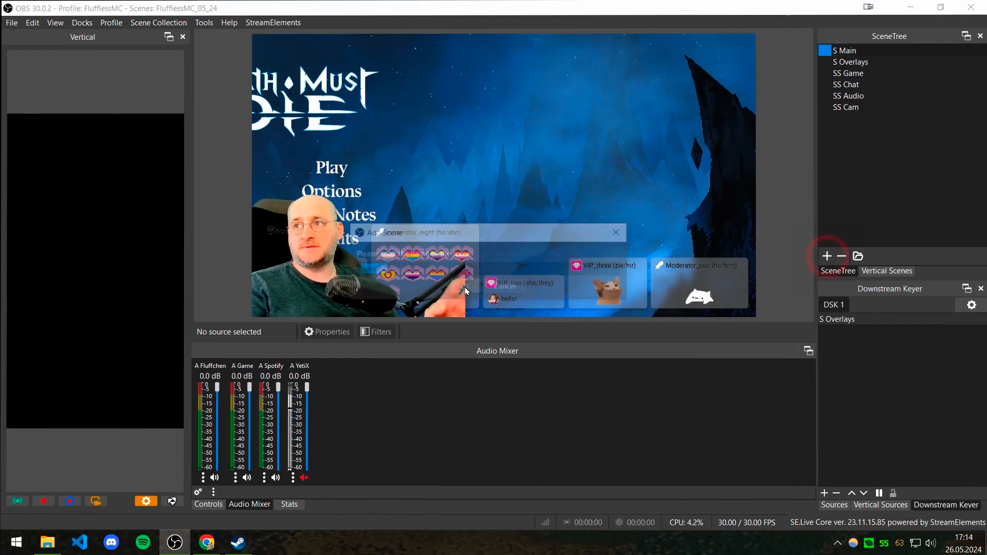
text(SS ChatRanks)
key(Return)
- Add a new browser source named Browser ChatRanks to the SS ChatRanks scene
click(834, 505)
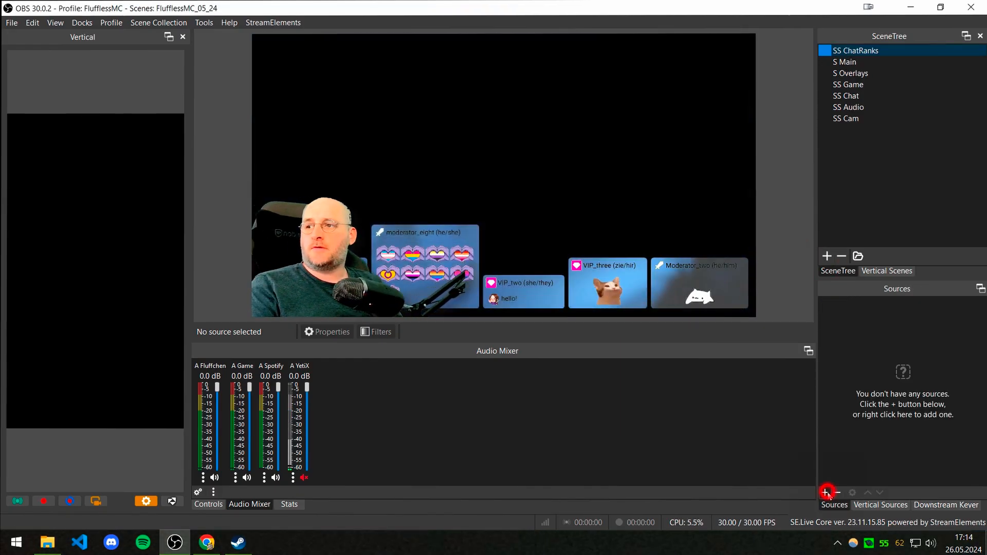
click(825, 493)
click(864, 162)
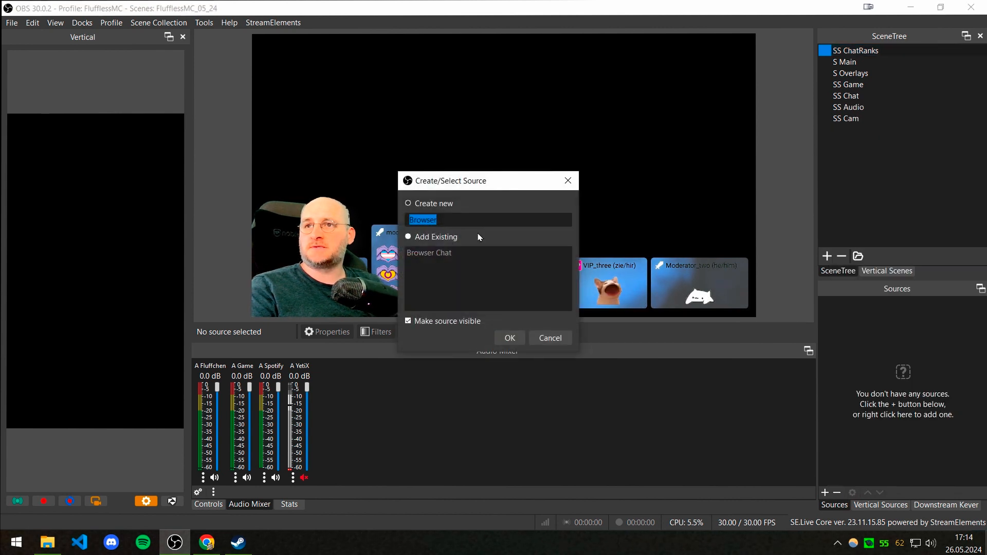
text(Browser ChatRanks)
key(Return)
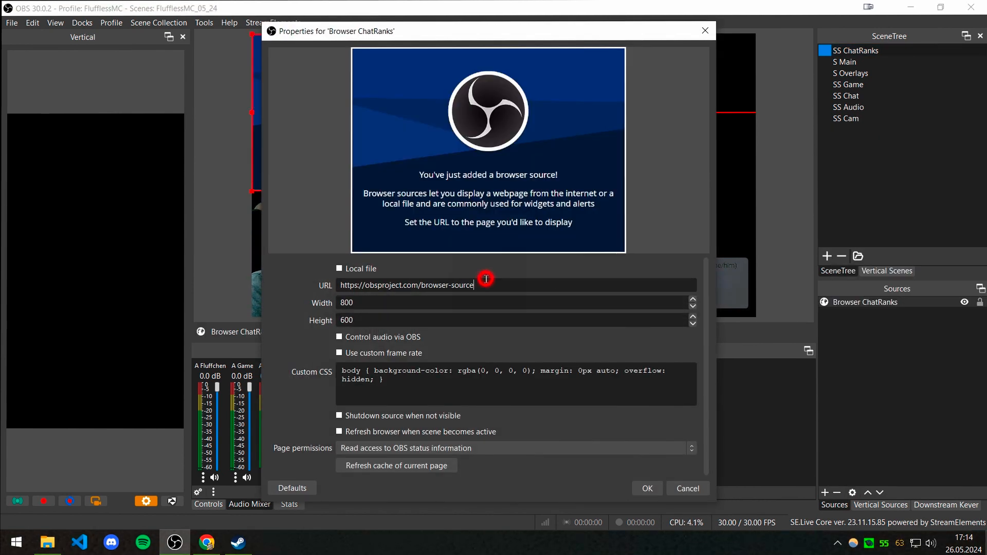
- Paste the tokenised overlay URL into Browser ChatRanks and set its width to 1920 and height to 1080
key(ctrl+a)
key(ctrl+v)
key(ctrl+a)
text(1920)
key(Tab)
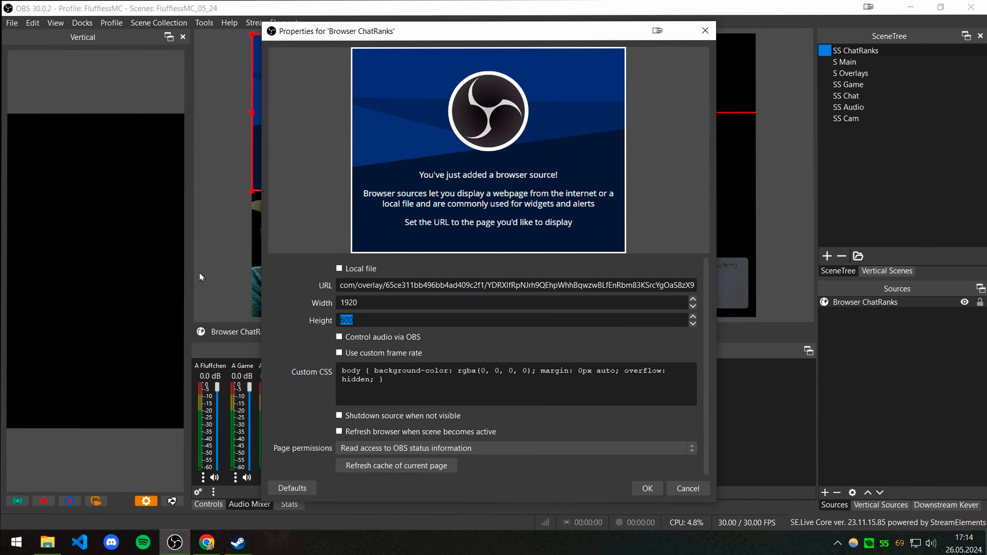
text(1080)
click(649, 489)
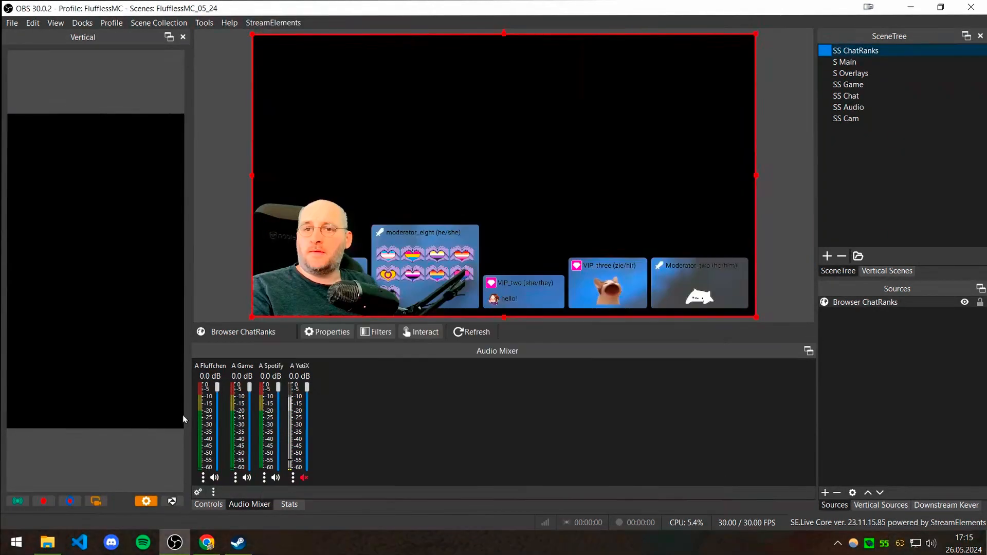
- Switch to Chrome and turn on the chat leaderboard widget's preview in the StreamElements overlay editor
click(206, 542)
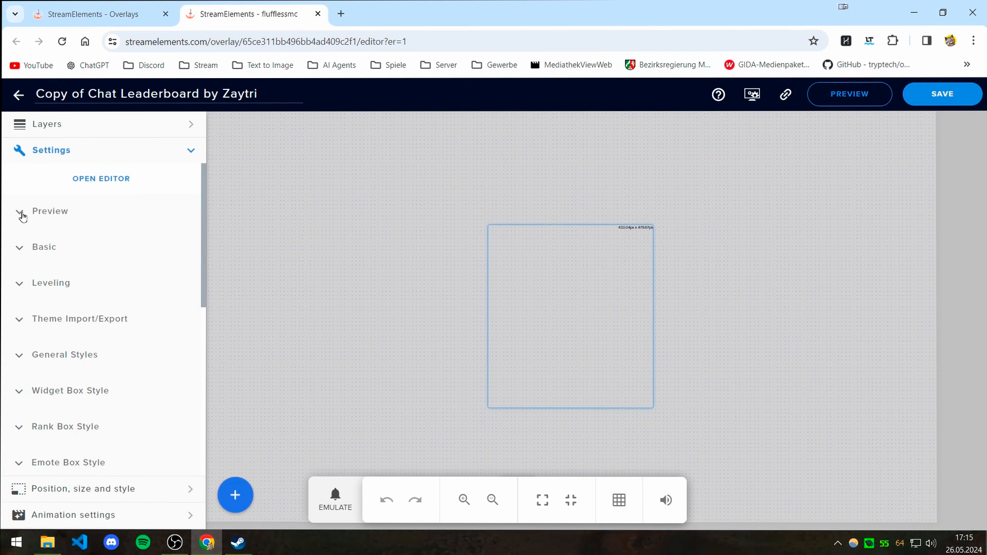
click(17, 213)
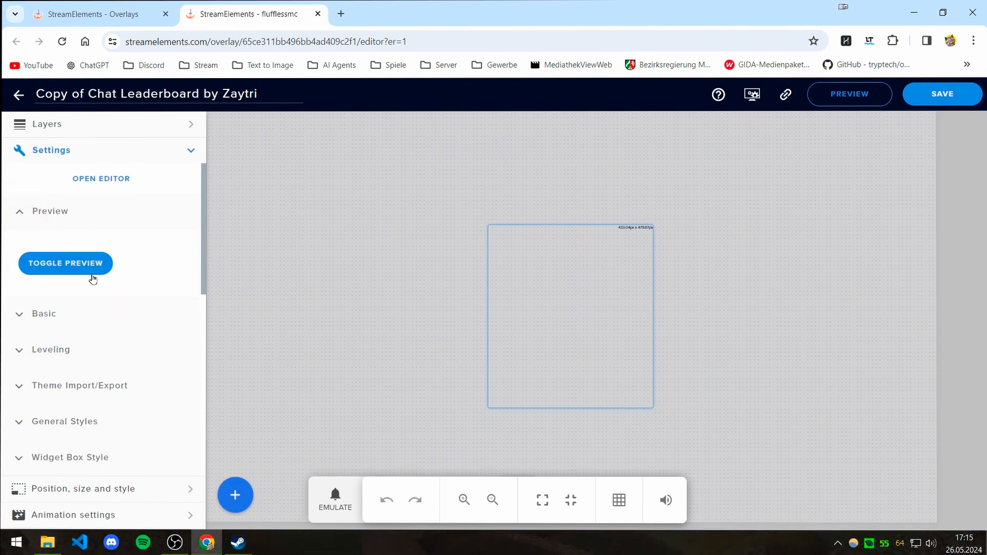
click(66, 265)
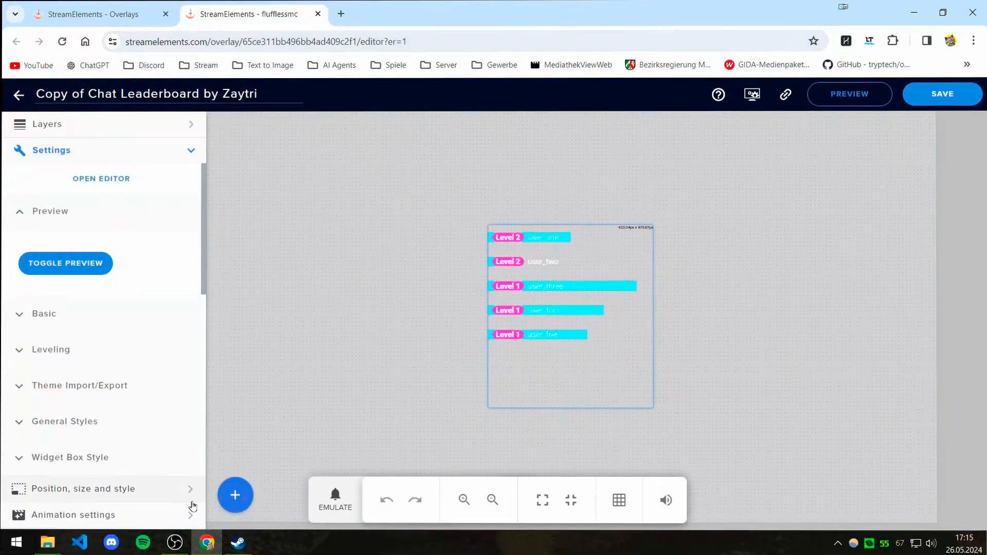
- Switch to OBS and add an Advanced Mask filter named AM Position to Browser ChatRanks
click(175, 543)
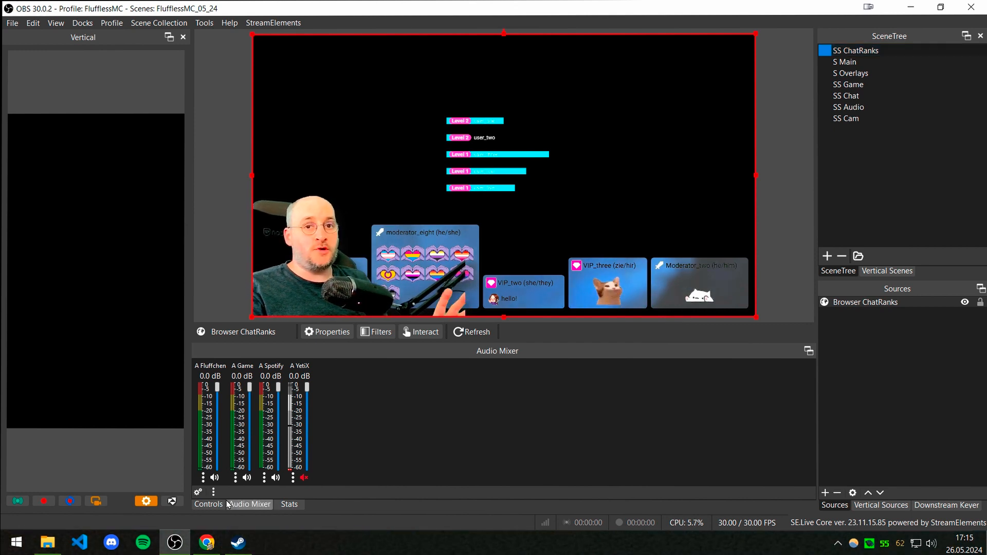
drag(487, 170, 545, 125)
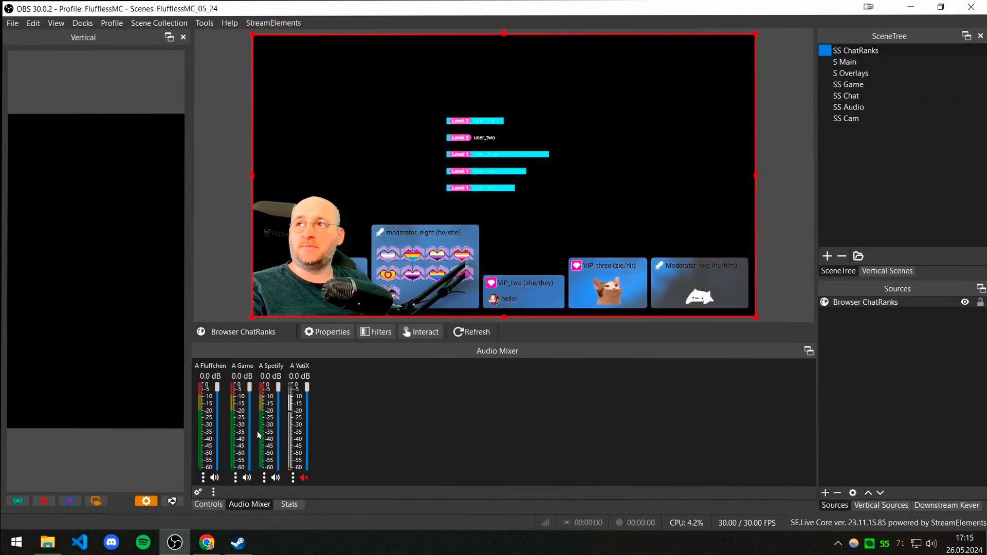
right_click(890, 302)
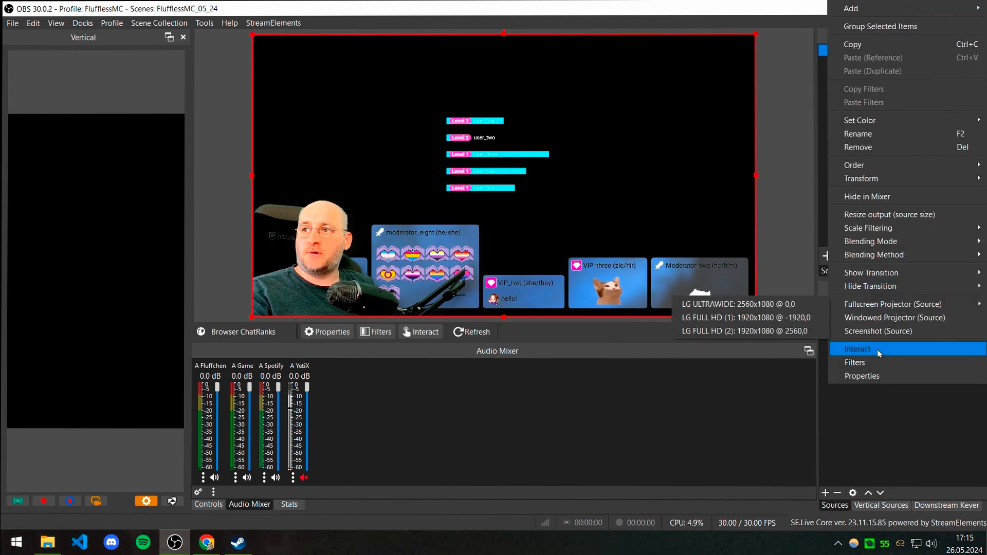
click(855, 362)
click(279, 445)
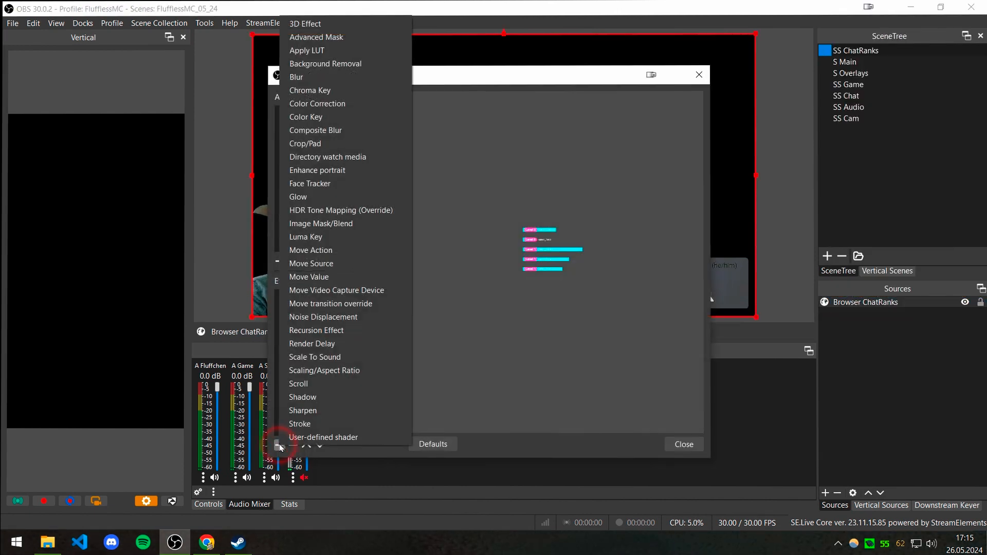
click(335, 37)
click(457, 284)
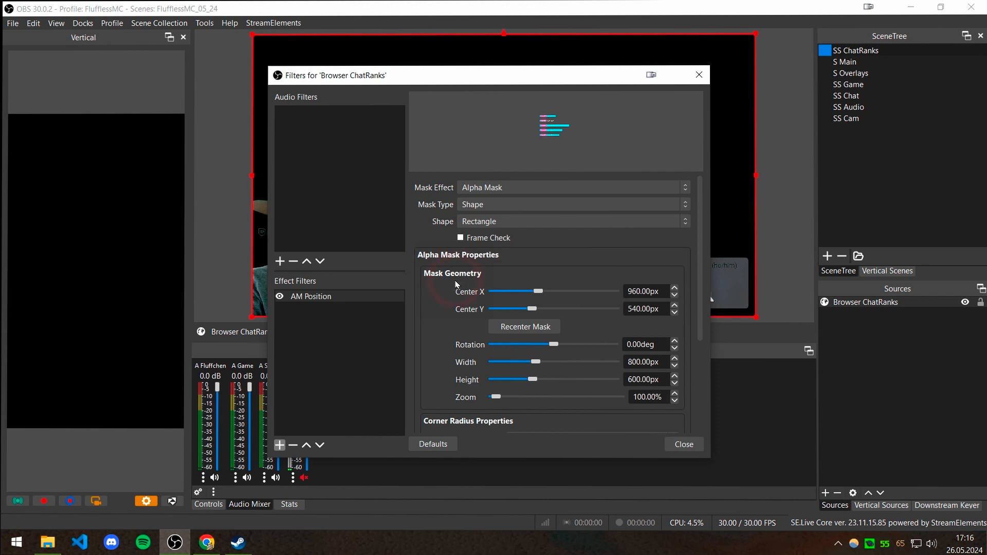
- Enable Scene View Transformation on the AM Position filter and set Position X to 219 px and Position Y to 252 px
drag(523, 80, 770, 85)
drag(948, 249, 949, 343)
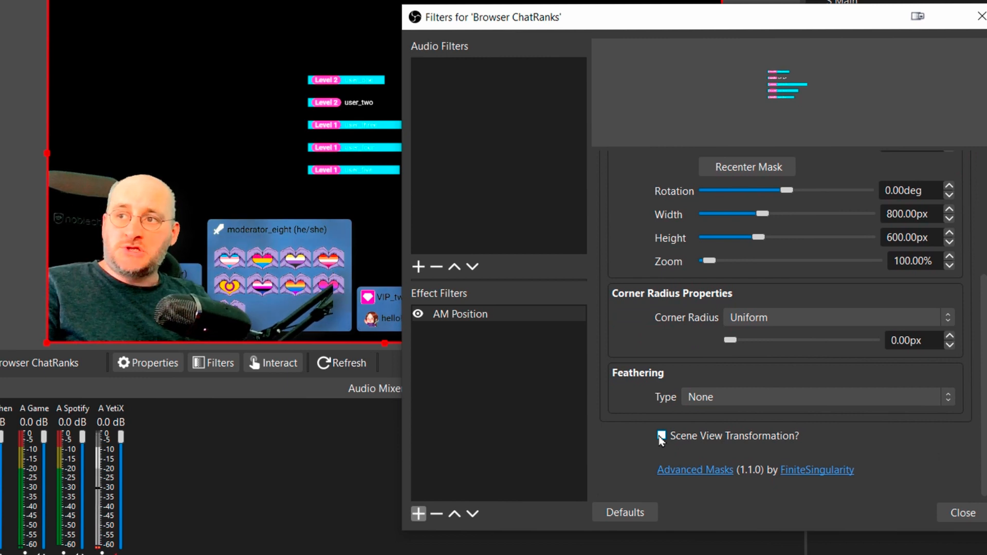
click(662, 436)
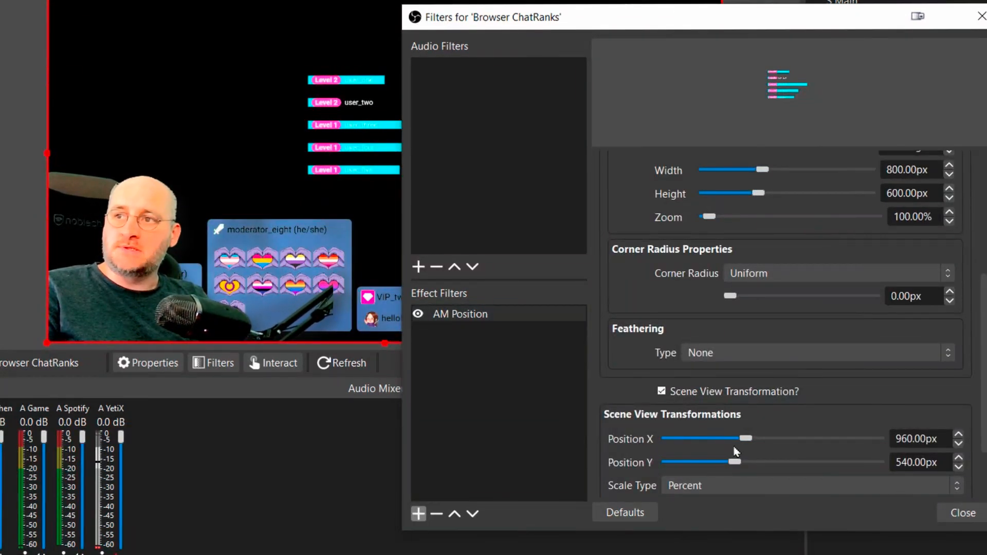
drag(745, 438, 737, 462)
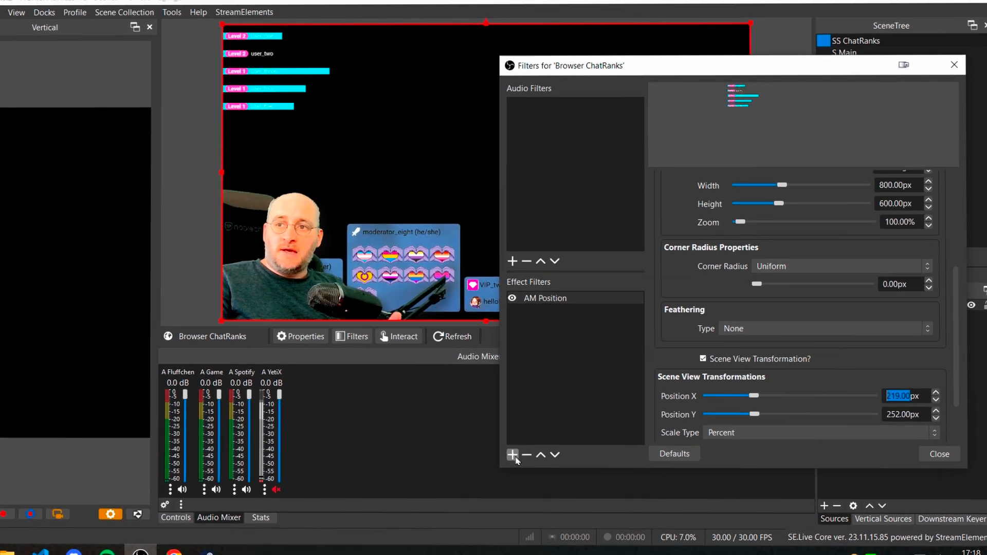
- Add a Move Value effect filter named Move Value in to Browser ChatRanks
click(528, 444)
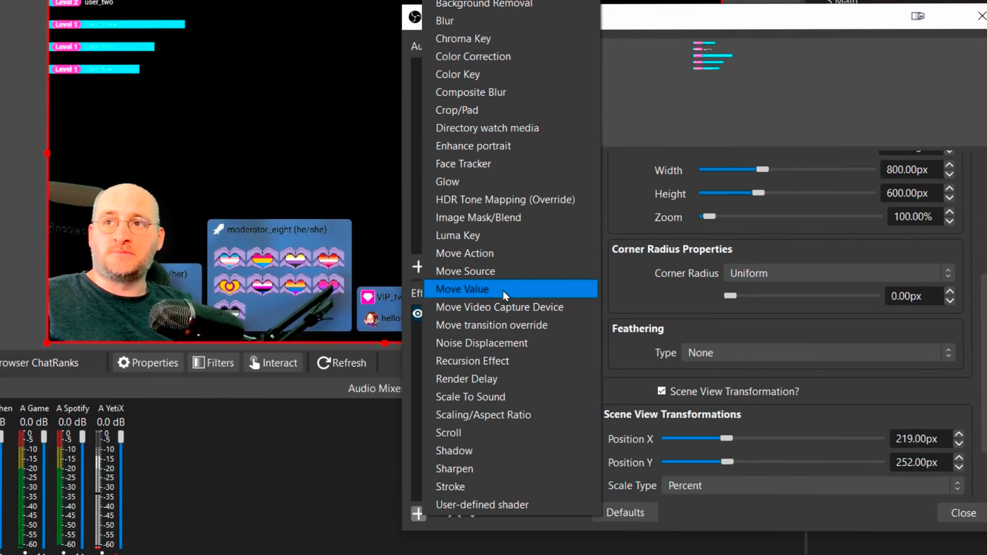
click(503, 292)
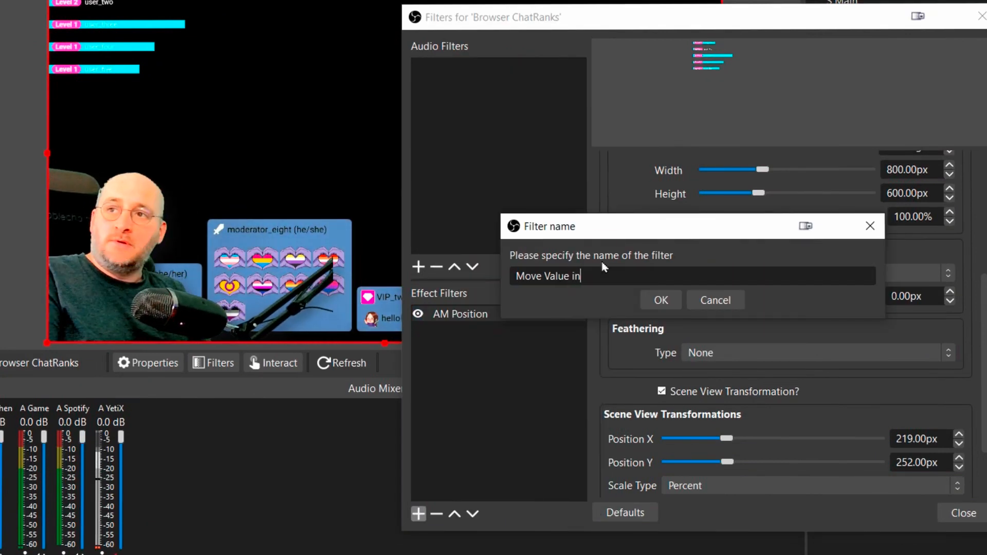
key(Return)
- Configure Move Value in to move AM Position's Position X to 219 px over 1000 ms with the Back easing function
click(754, 167)
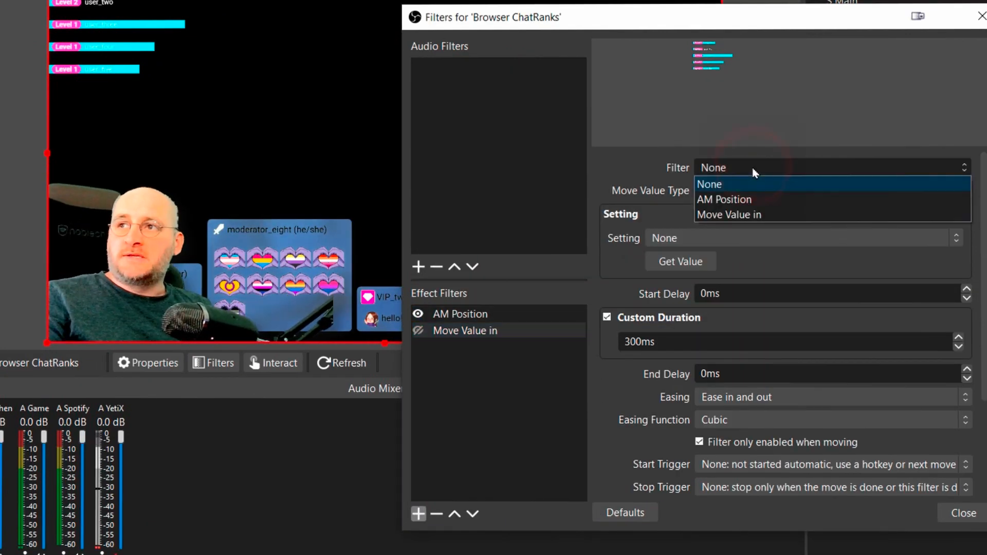
click(764, 200)
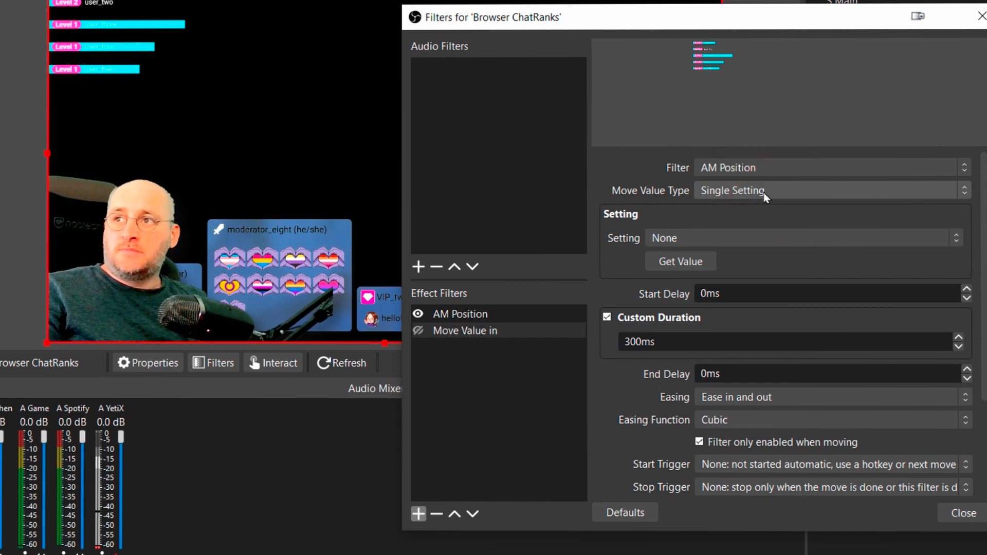
click(733, 237)
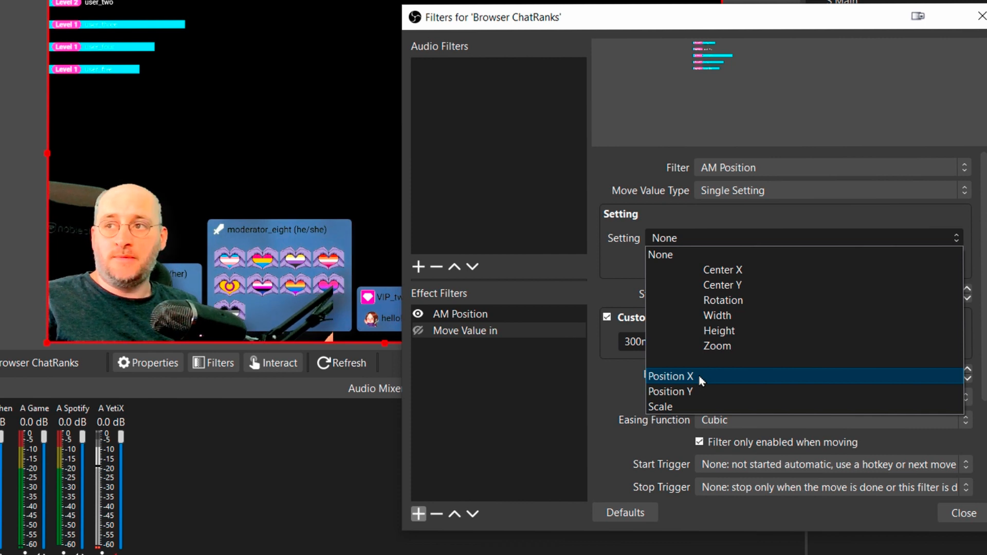
click(700, 381)
text(1000)
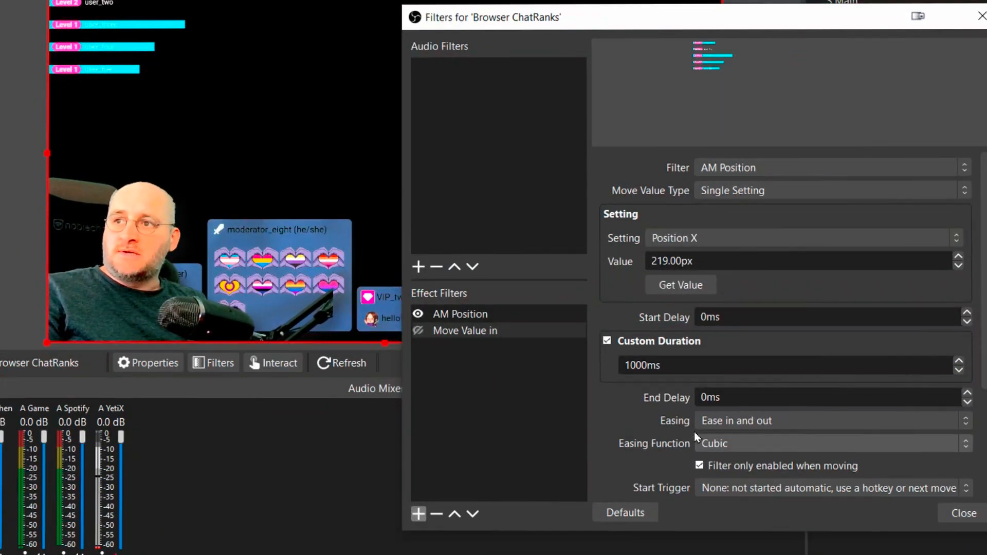
click(745, 444)
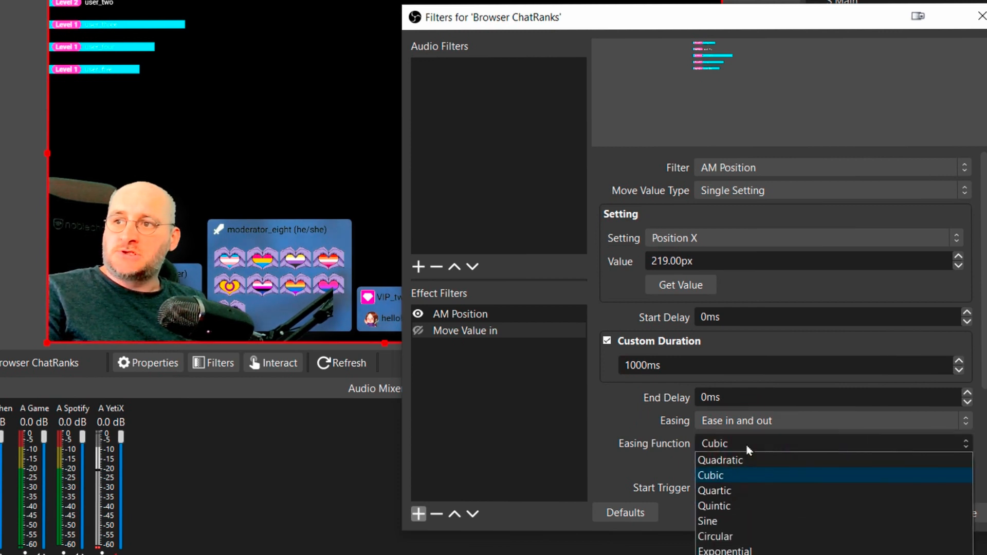
click(761, 549)
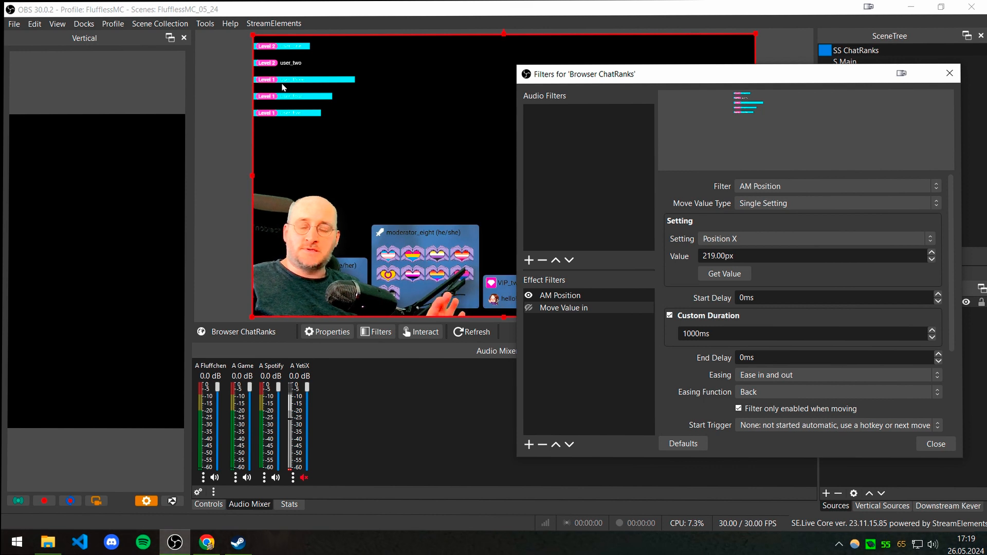
- Shift the chat ranks off-screen by setting Position X of the AM Position filter to -278 px
click(557, 297)
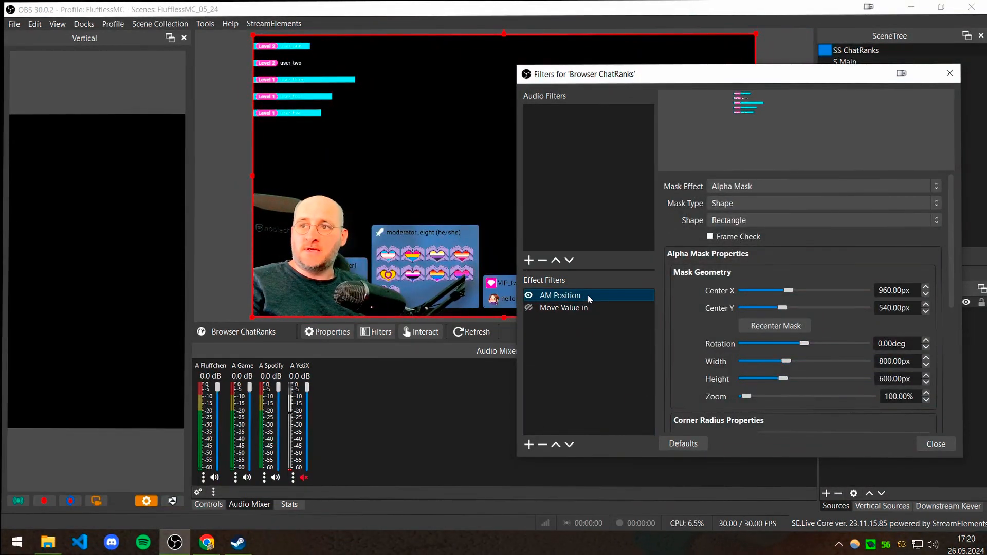
scroll(819, 338, down, 6)
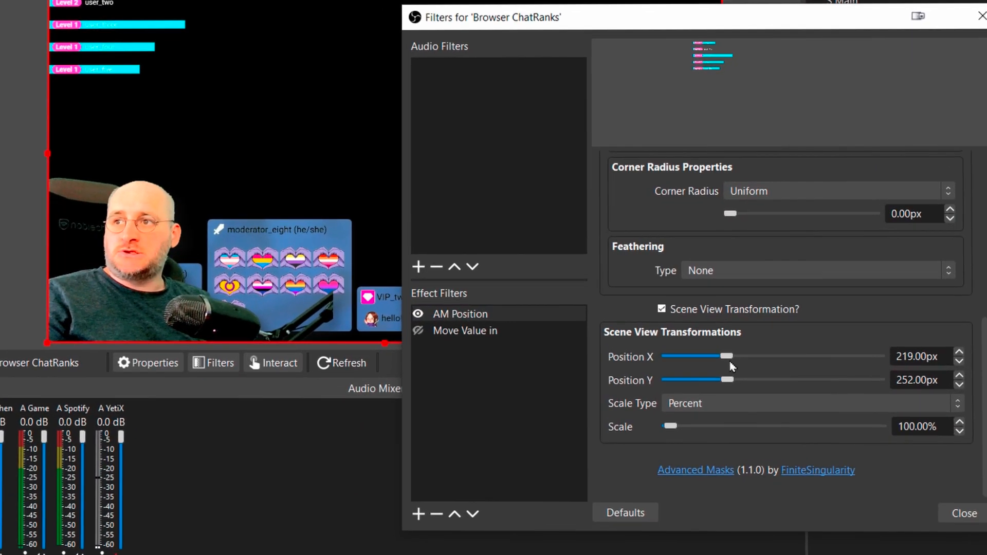
drag(727, 361, 713, 358)
- Add a second Move Value effect filter named Move Value out to Browser ChatRanks
click(418, 513)
click(491, 291)
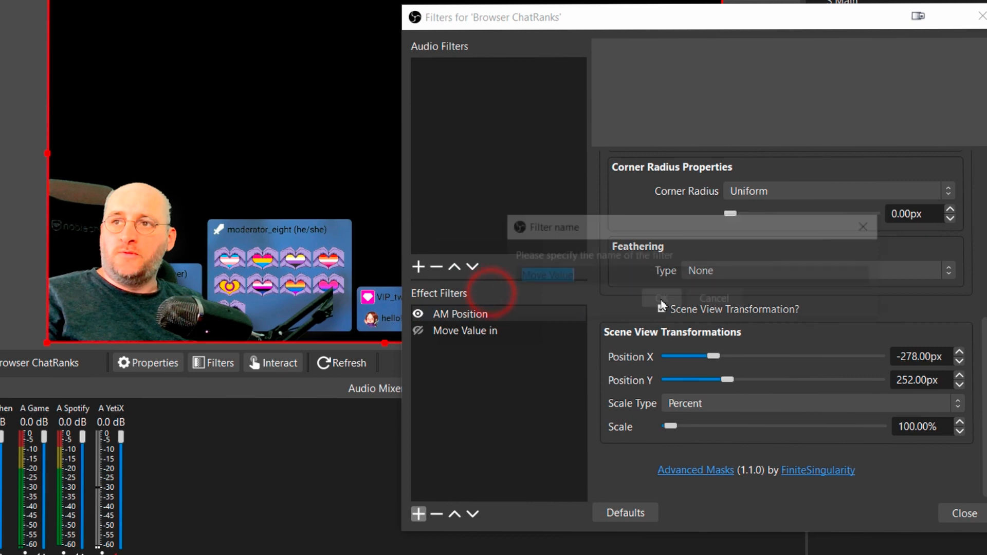
click(637, 279)
text(out)
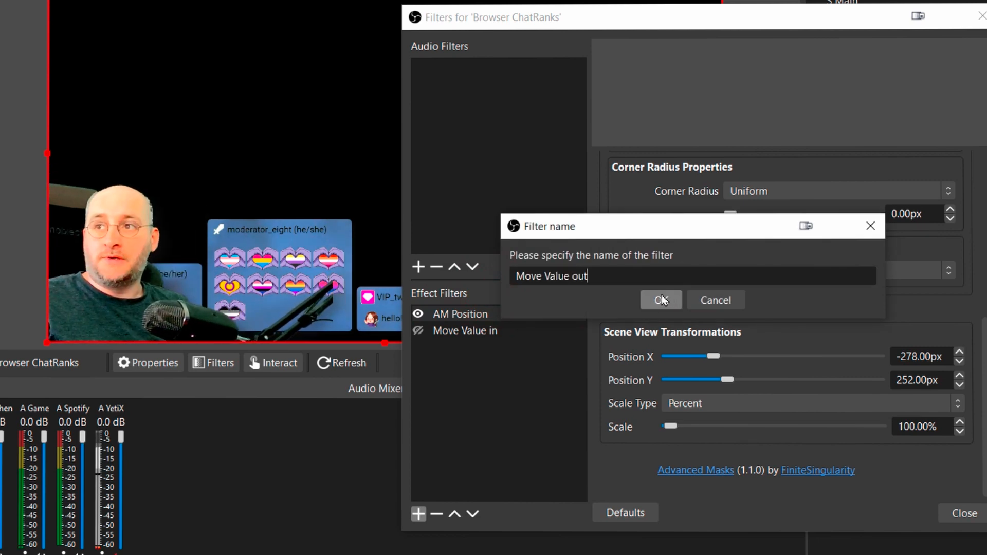
click(661, 300)
- Configure Move Value out to move AM Position's Position X to -278 px over 1000 ms with the Back easing function
click(734, 166)
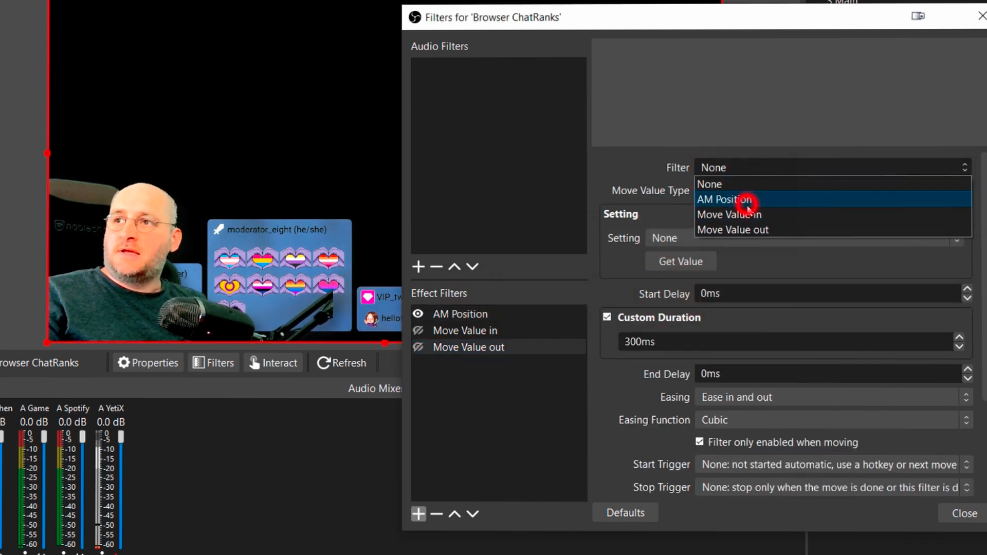
click(747, 204)
click(708, 240)
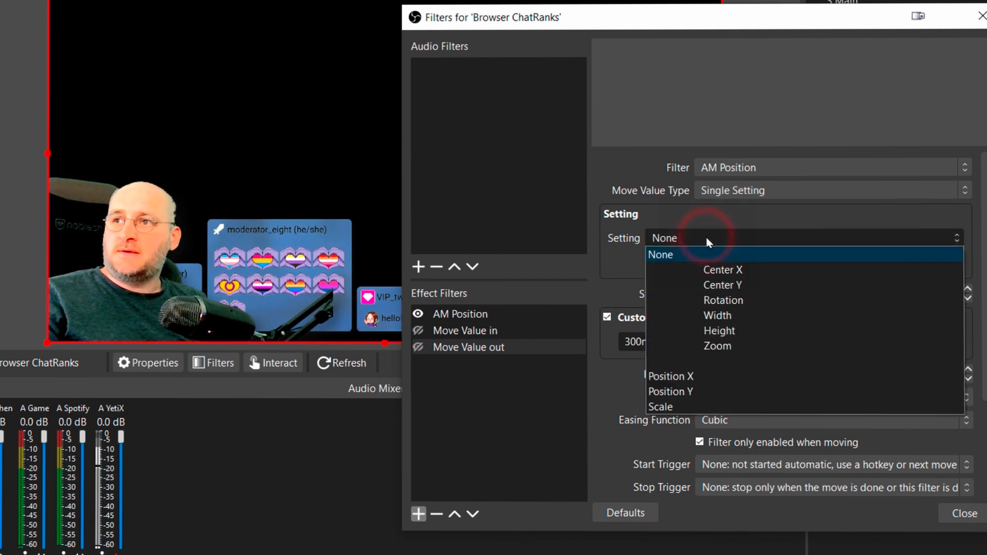
click(669, 376)
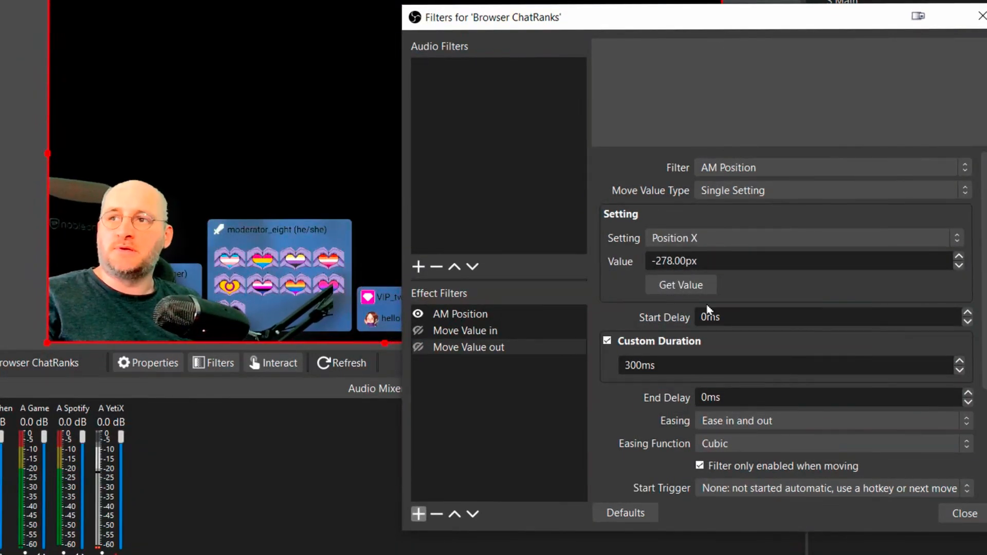
double_click(685, 366)
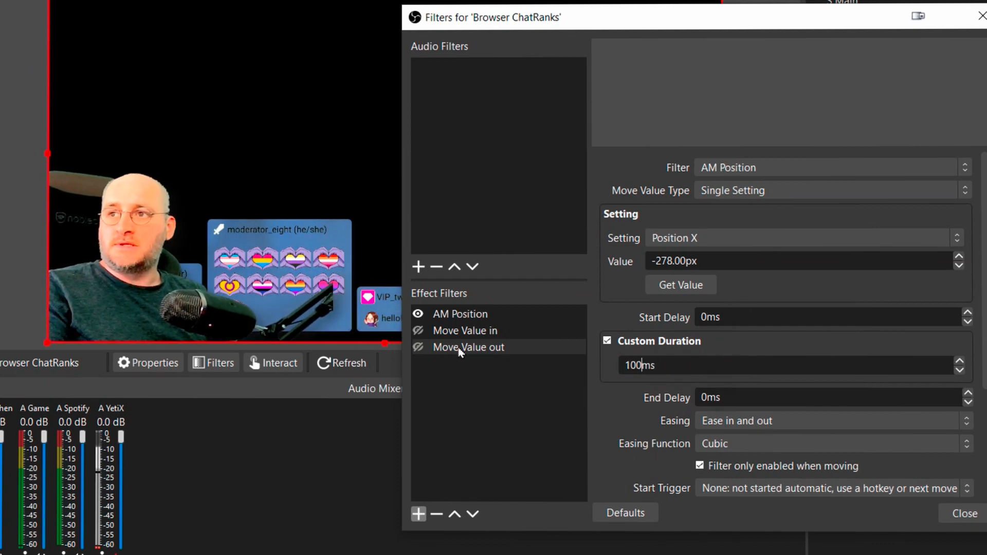
text(0)
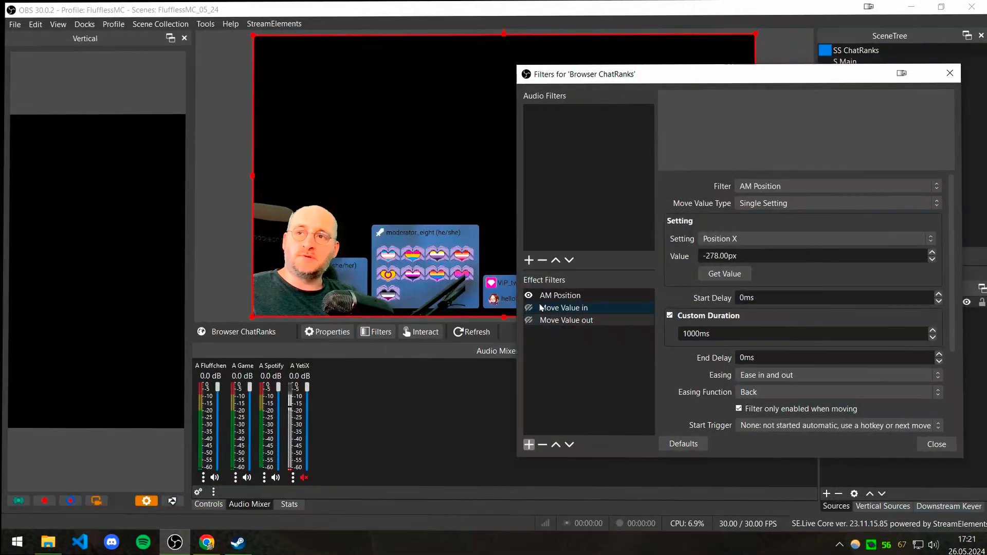
- Set Move Value out as the Next Move of Move Value in and trigger Move Value in to test the animation
click(574, 312)
drag(950, 224, 957, 304)
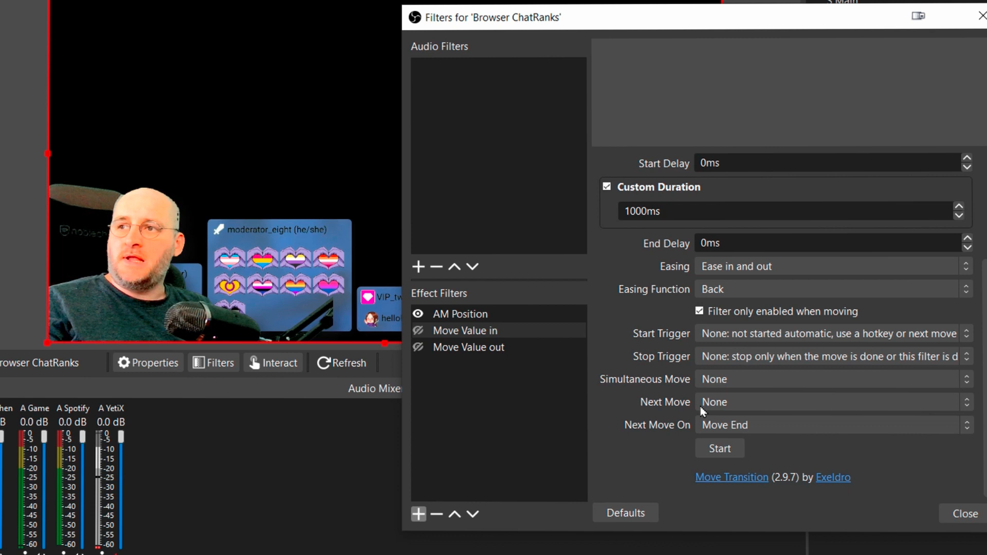
click(729, 402)
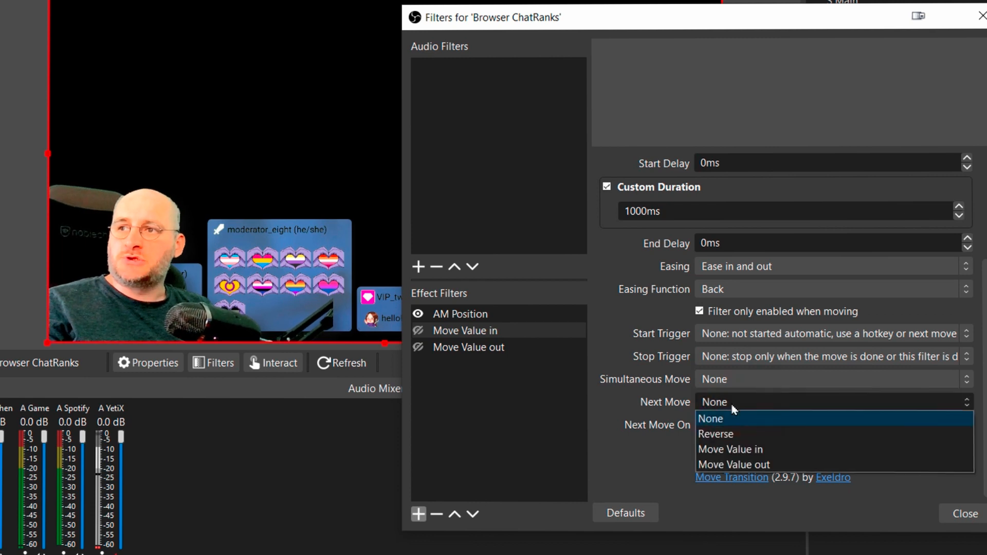
click(748, 465)
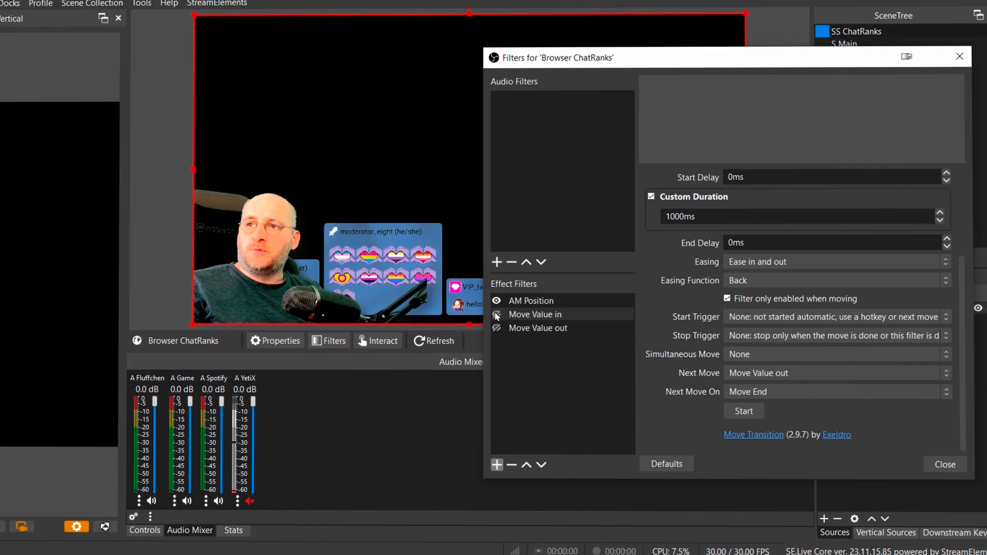
click(418, 331)
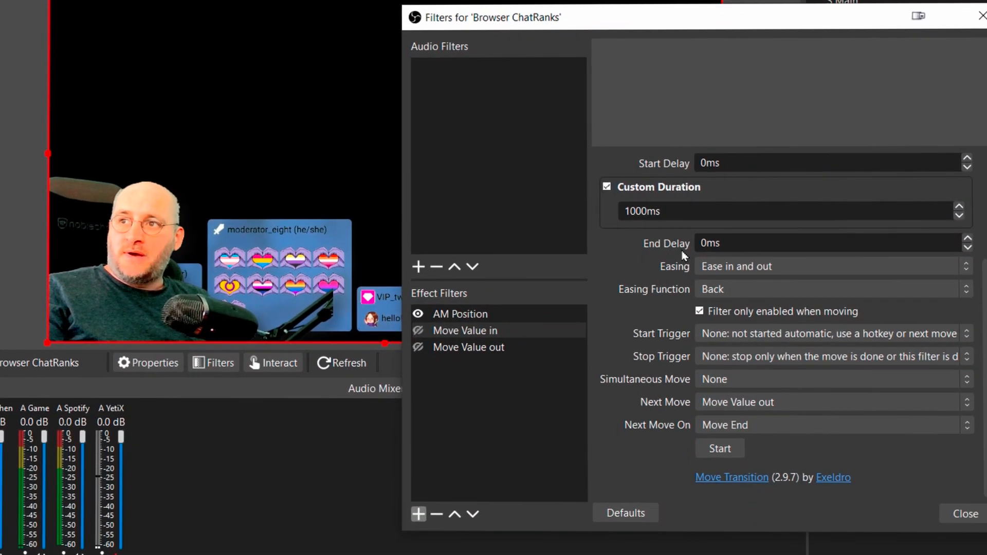
- Set the End Delay of Move Value in to 30000 ms
double_click(749, 242)
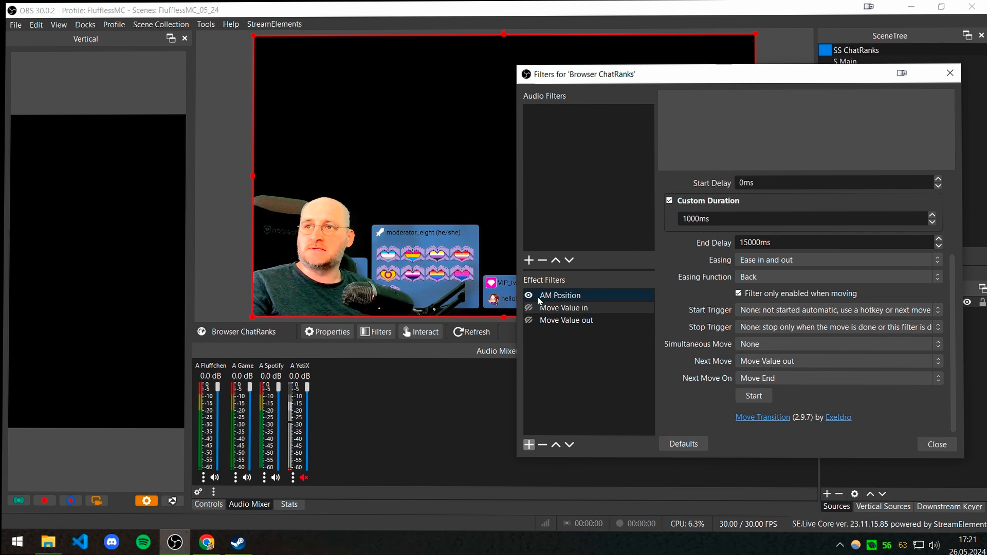
text(00)
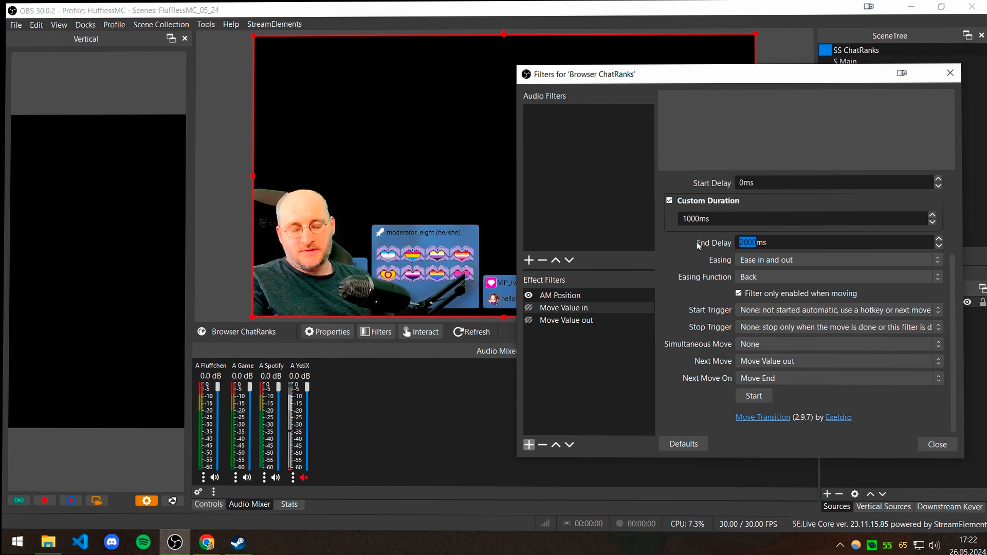
text(30000)
click(613, 363)
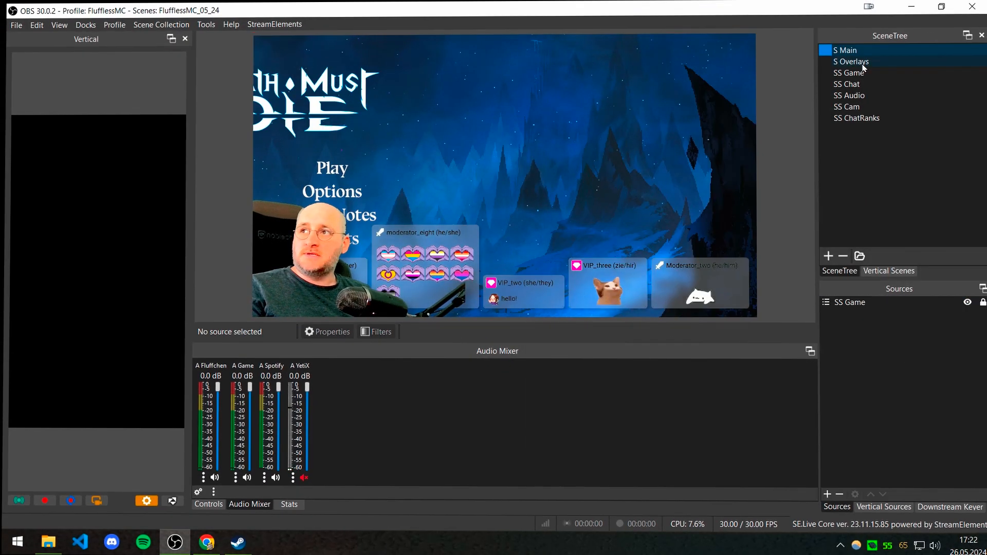
- Add the existing SS ChatRanks scene as a source in the S Overlays scene
click(862, 62)
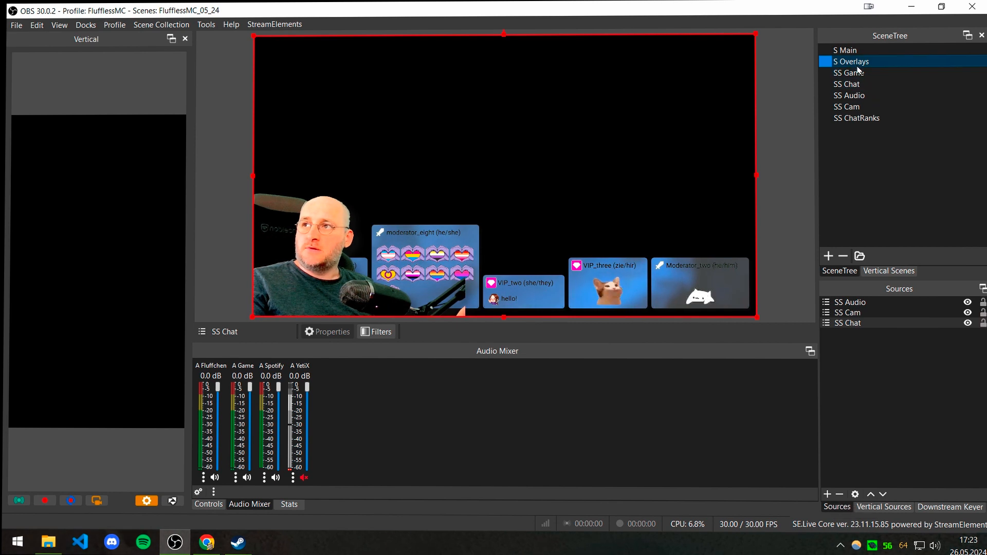
click(827, 494)
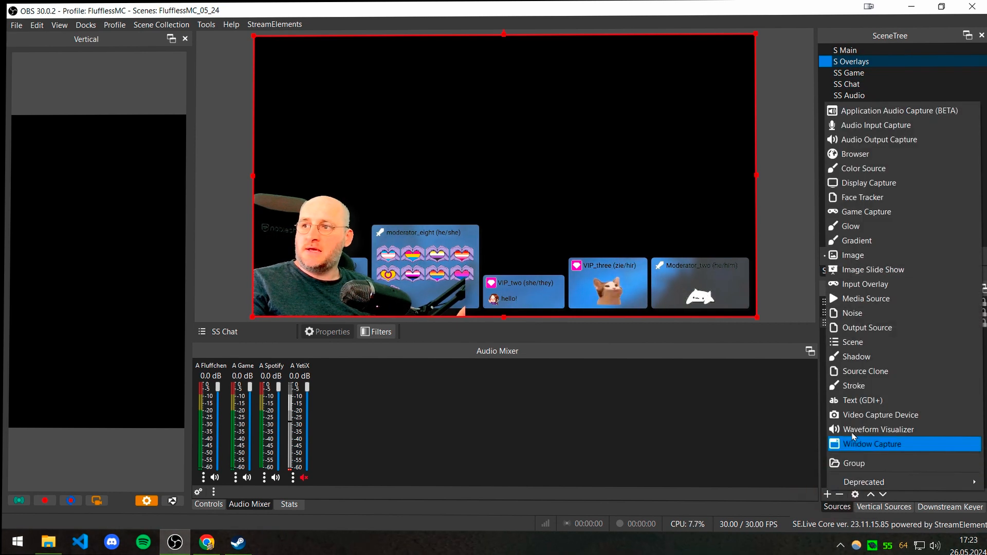
click(452, 276)
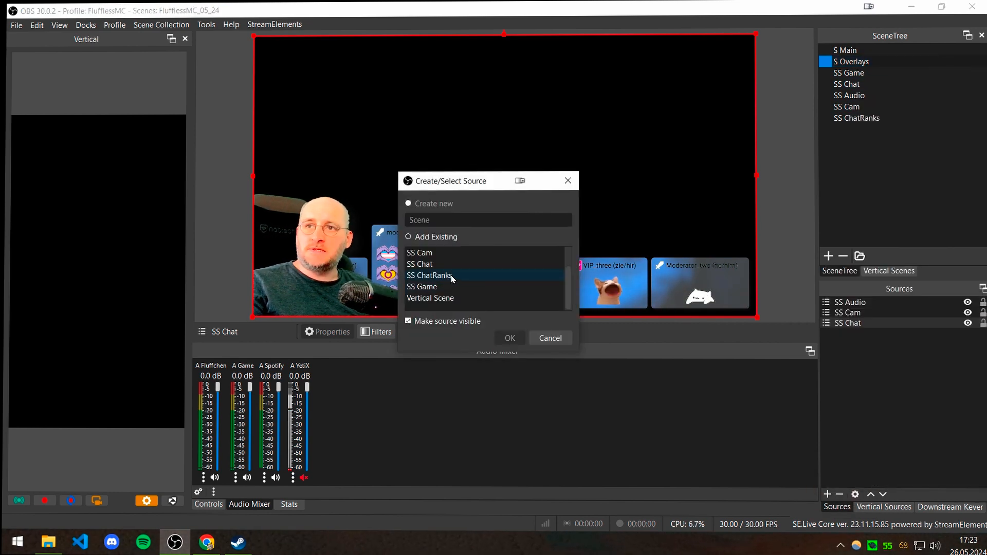
click(509, 338)
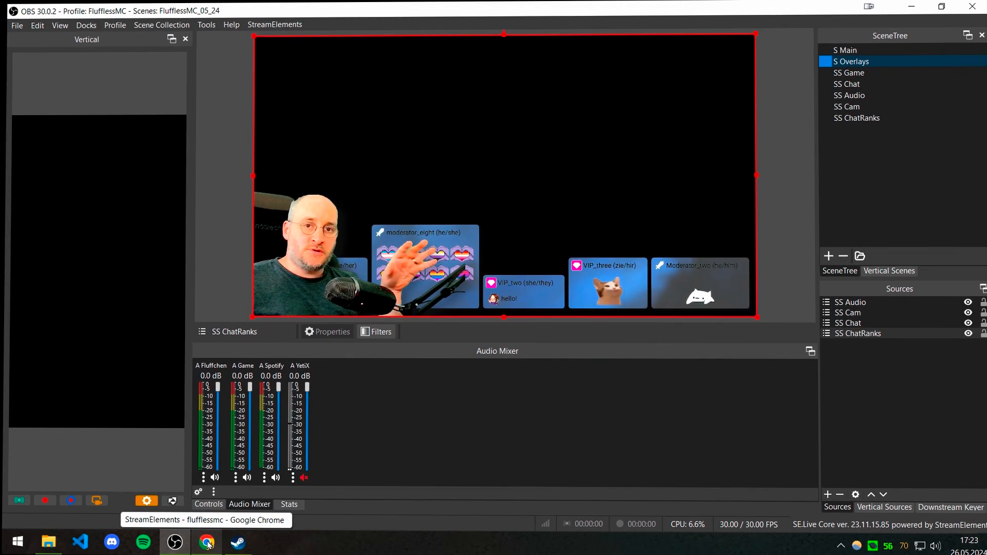
- Open the Advanced Scene Switcher and set its condition check interval to 500 ms
click(211, 27)
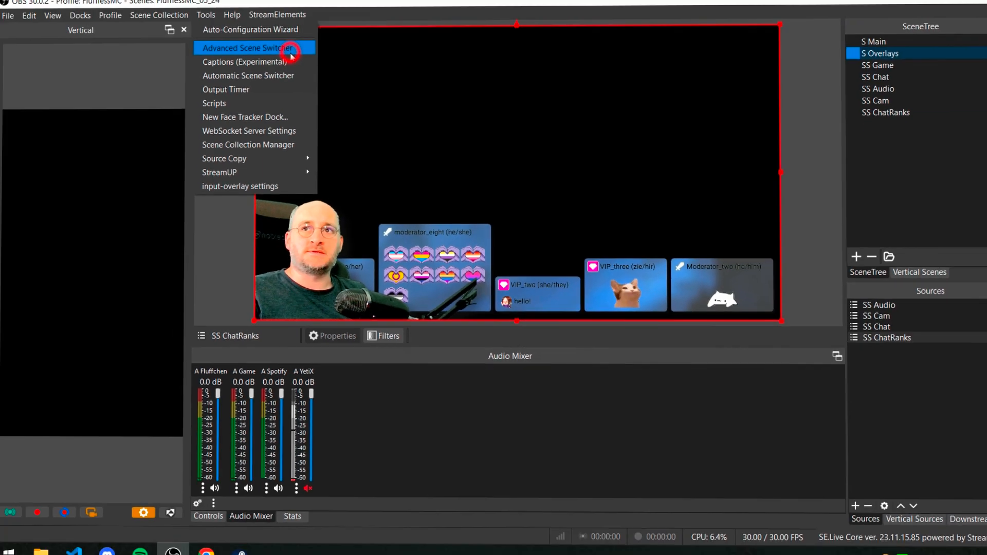
click(254, 45)
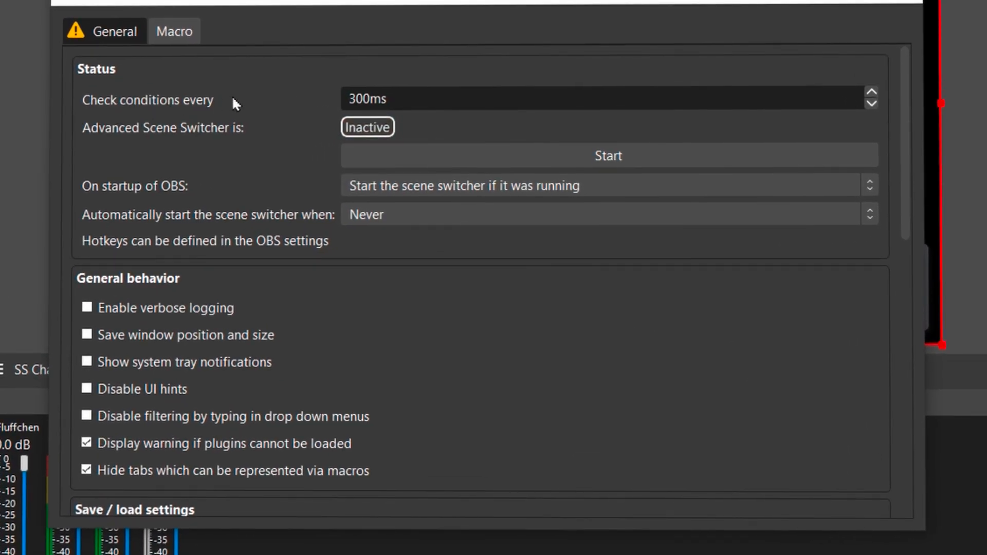
double_click(409, 98)
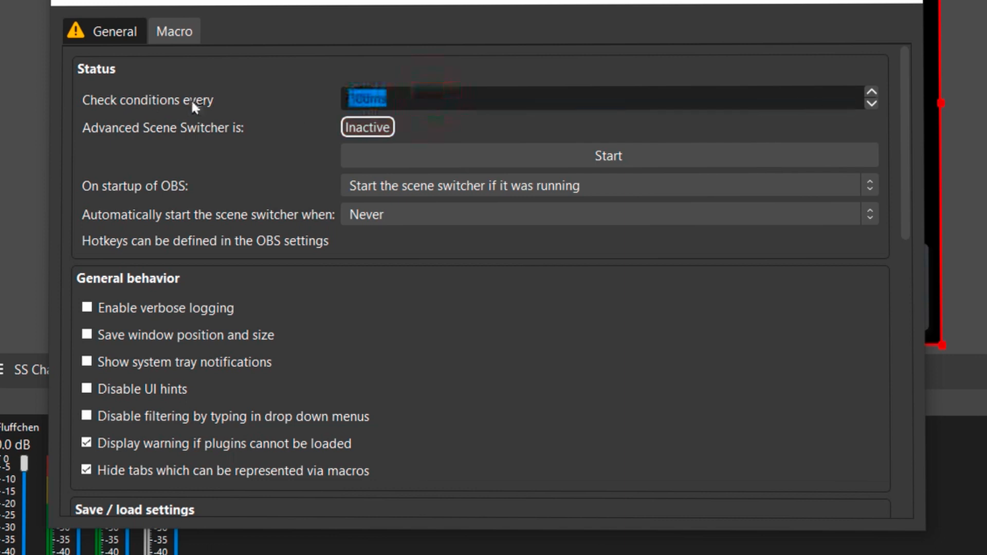
text(500)
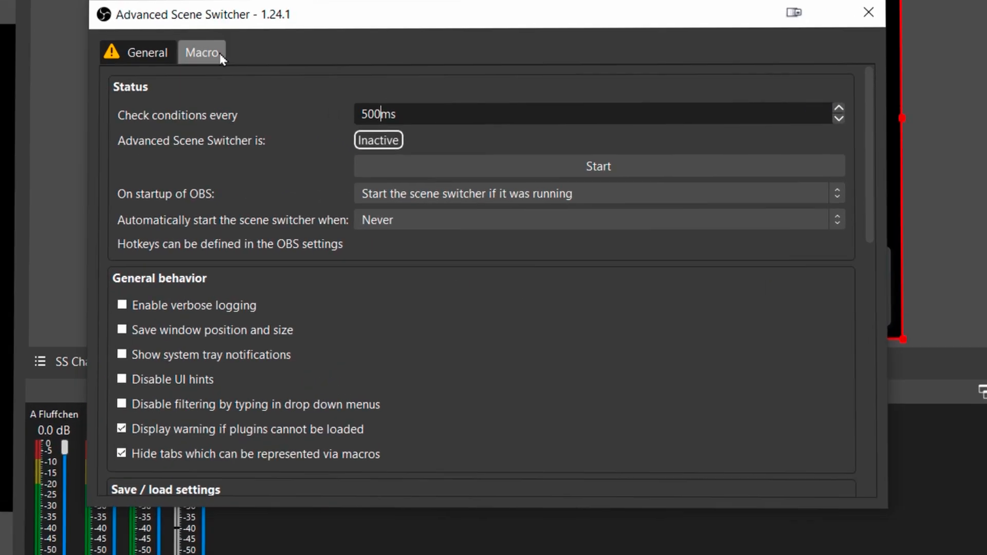
- Create a new macro named ChatRanking in the Advanced Scene Switcher
click(309, 133)
click(82, 492)
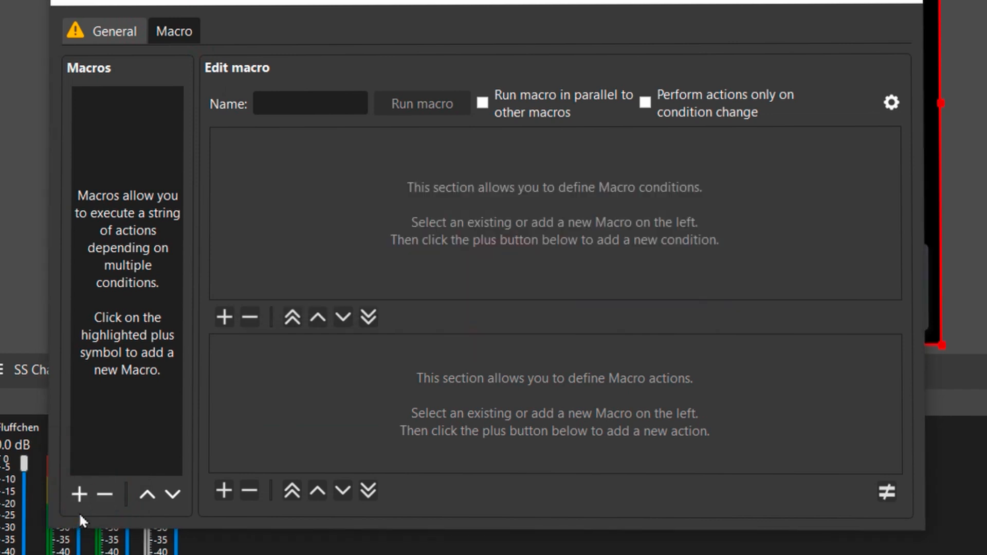
click(80, 494)
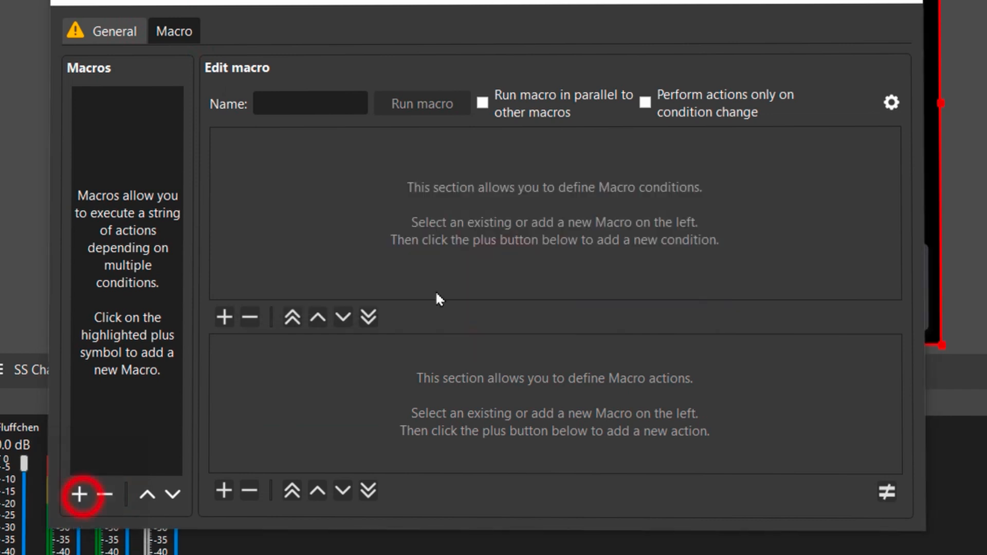
text(Cha)
text(tRanking)
key(Return)
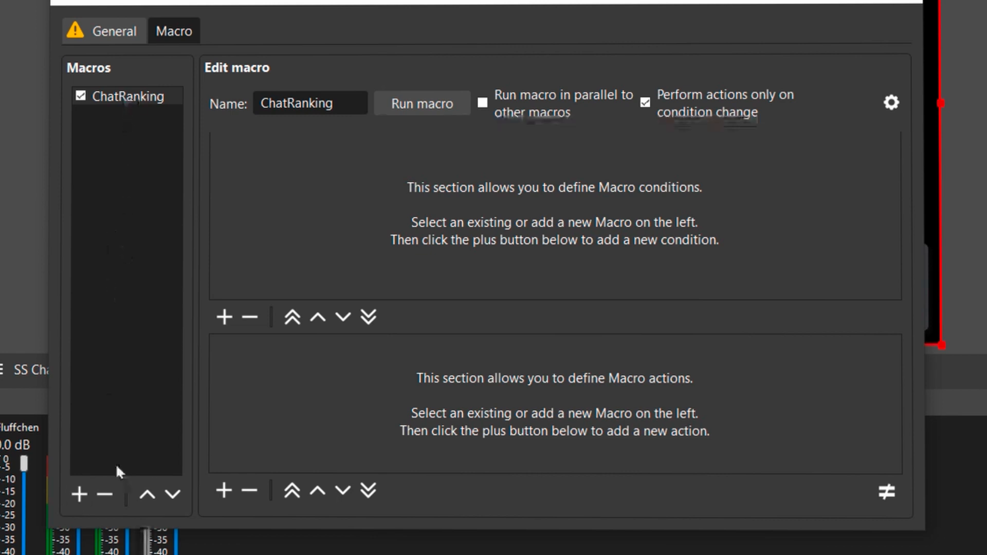
- Add a Timer condition to the ChatRanking macro with a fixed duration of 10 minutes
click(225, 317)
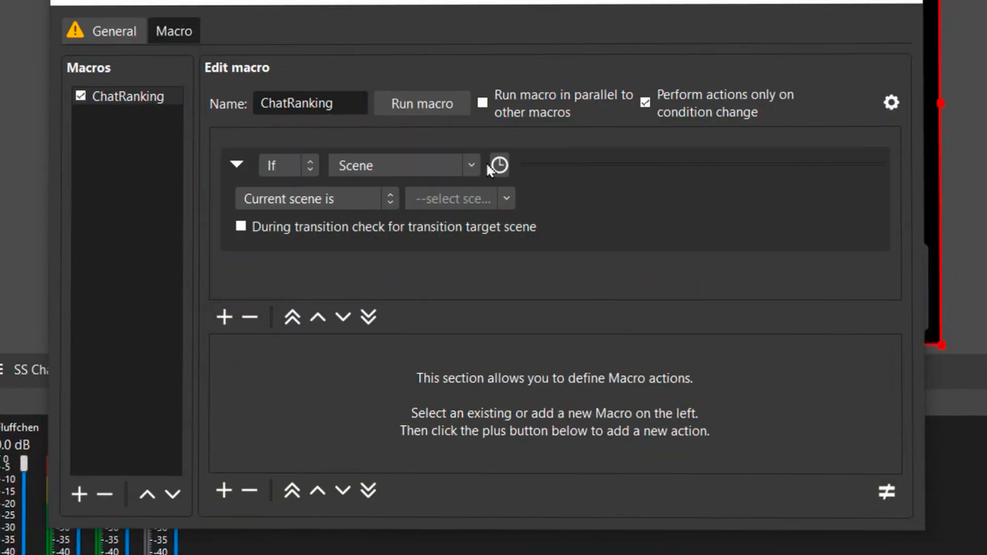
click(473, 163)
drag(472, 221, 473, 554)
click(391, 554)
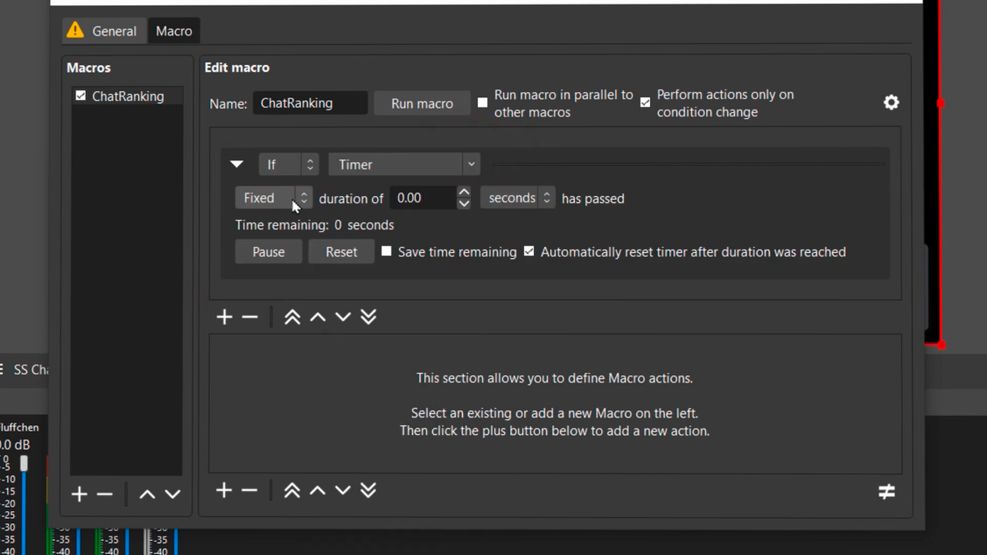
click(432, 199)
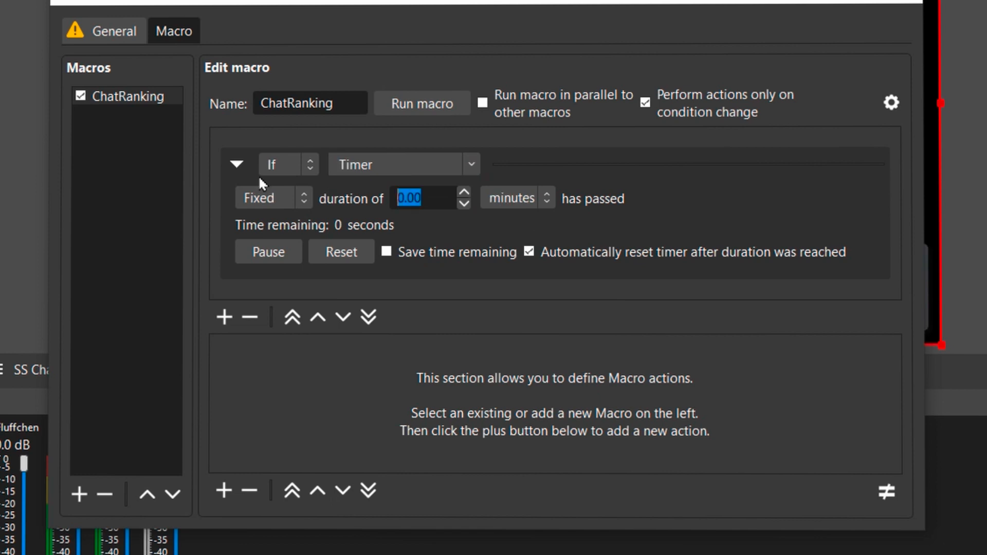
text(10)
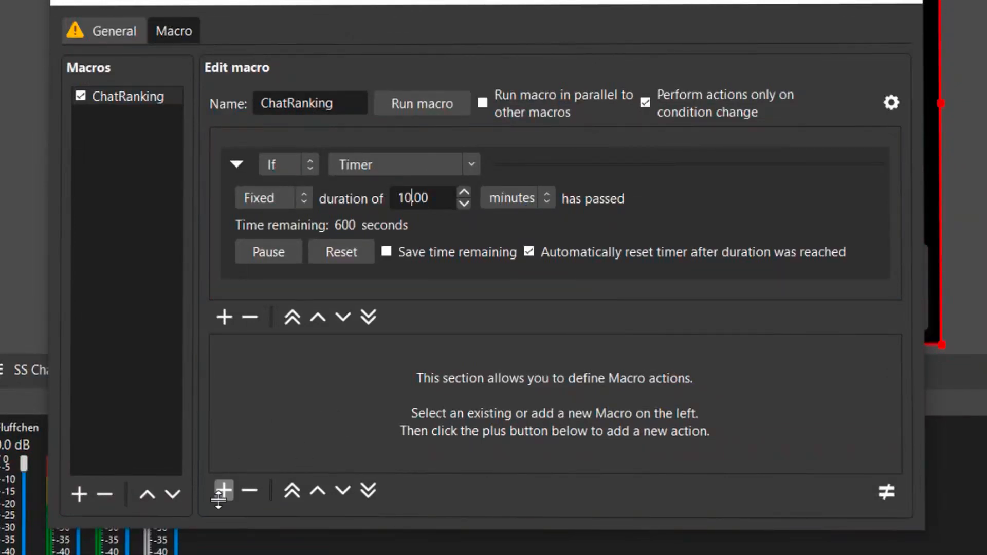
- Add a Filter action to the ChatRanking macro that enables Move Value in on Browser ChatRanks
click(224, 491)
click(442, 372)
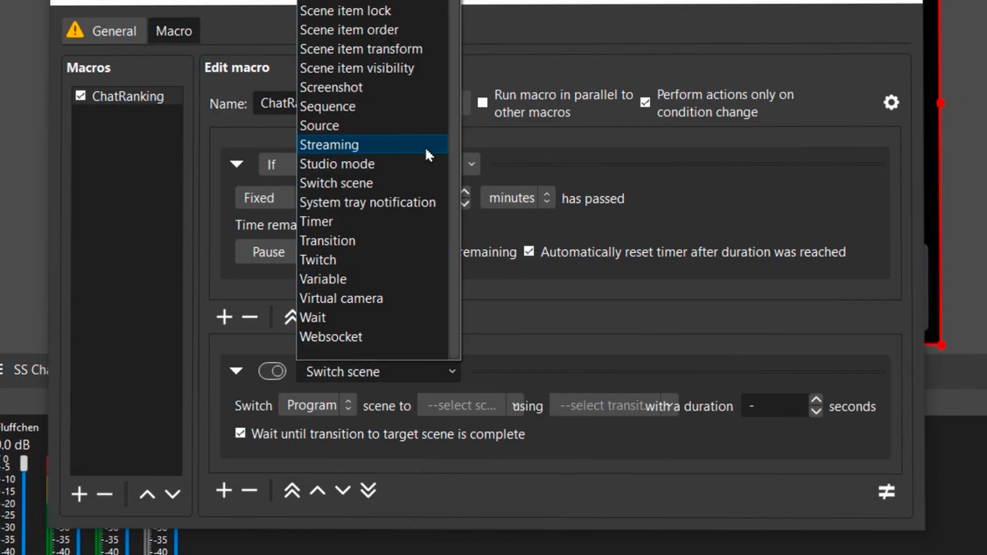
scroll(451, 5, up, 4)
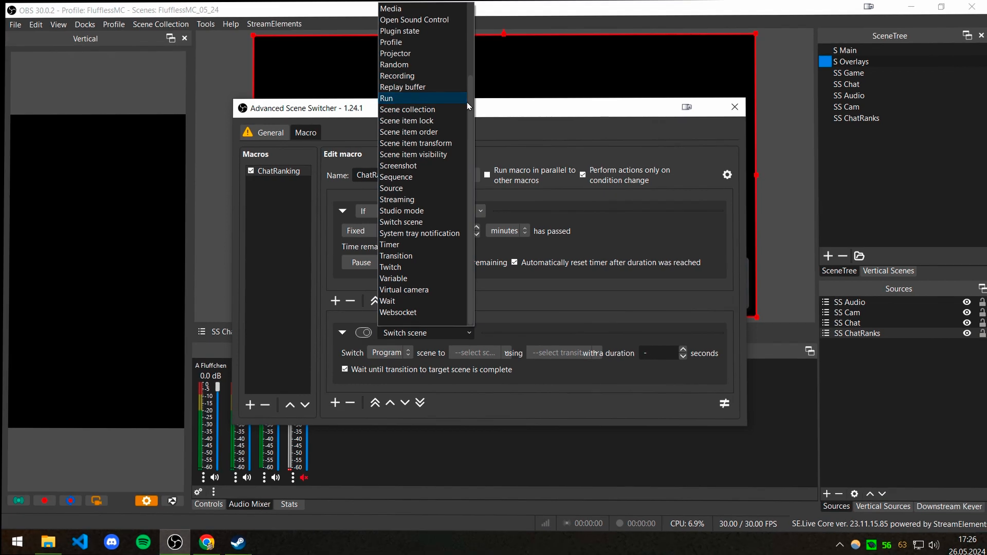
scroll(452, 77, up, 3)
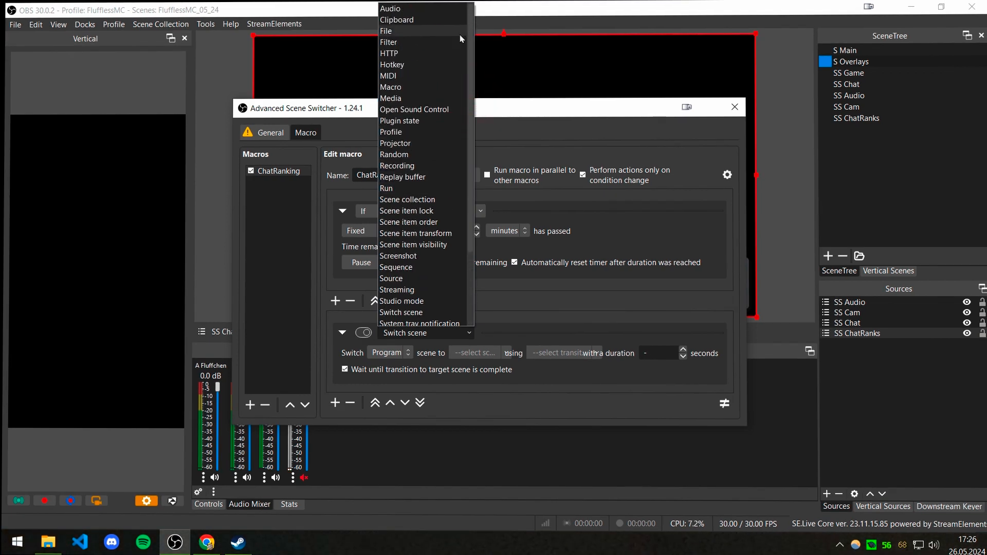
click(393, 42)
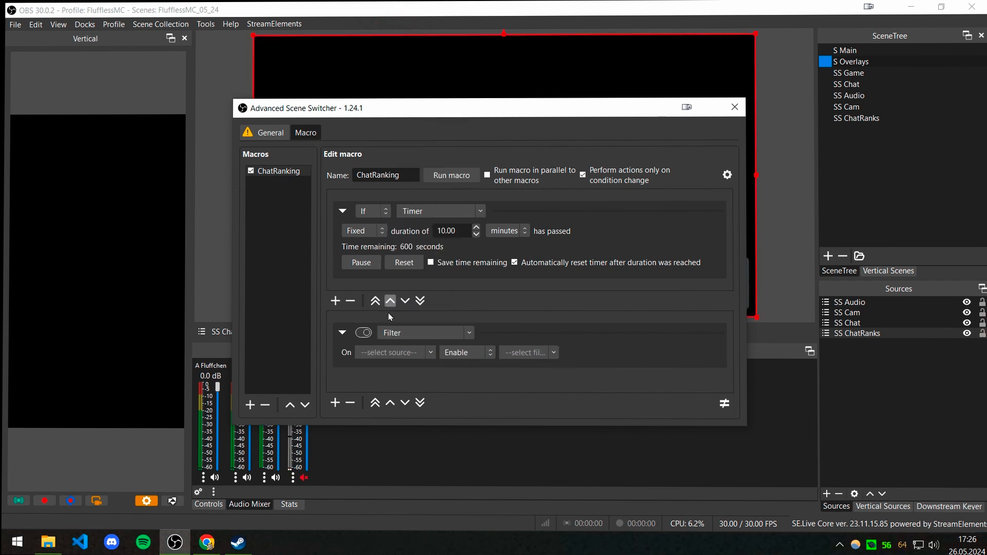
click(401, 353)
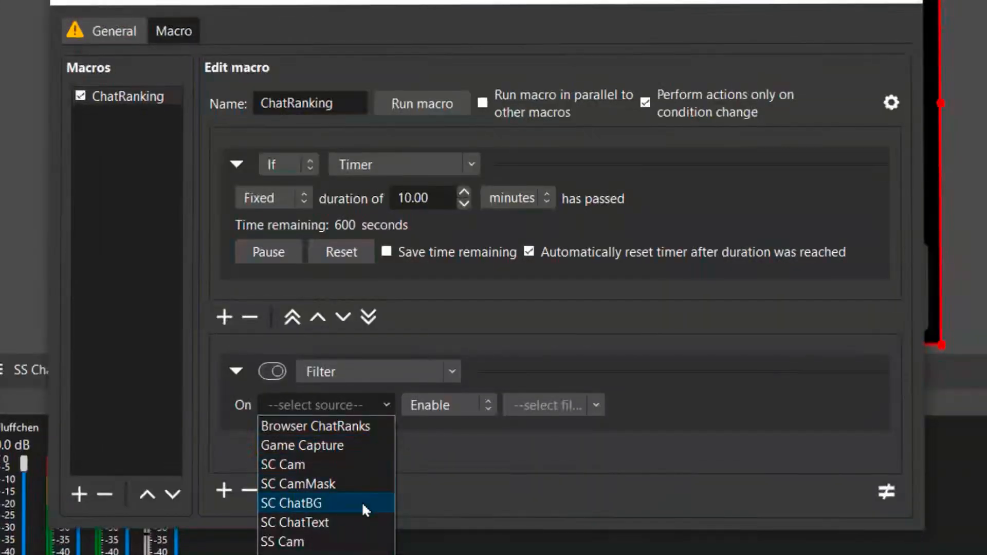
click(362, 424)
click(615, 404)
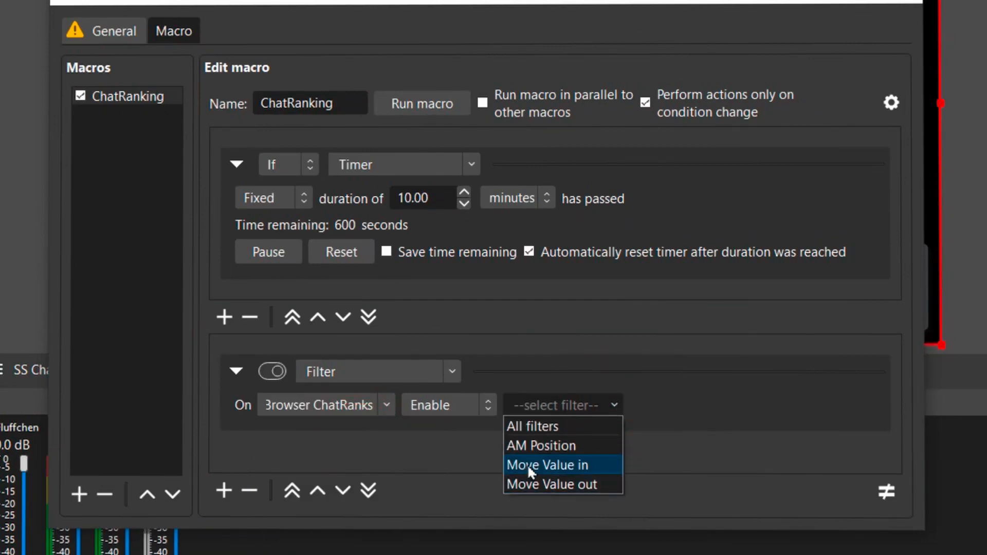
click(573, 461)
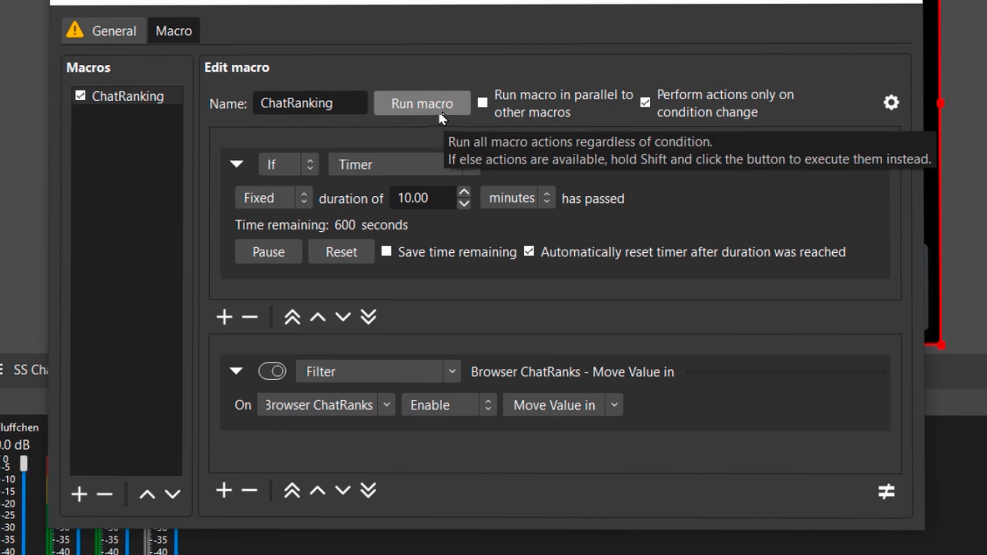
- Run the ChatRanking macro to test it, uncover the preview to watch the animation, and close the Advanced Scene Switcher
click(427, 107)
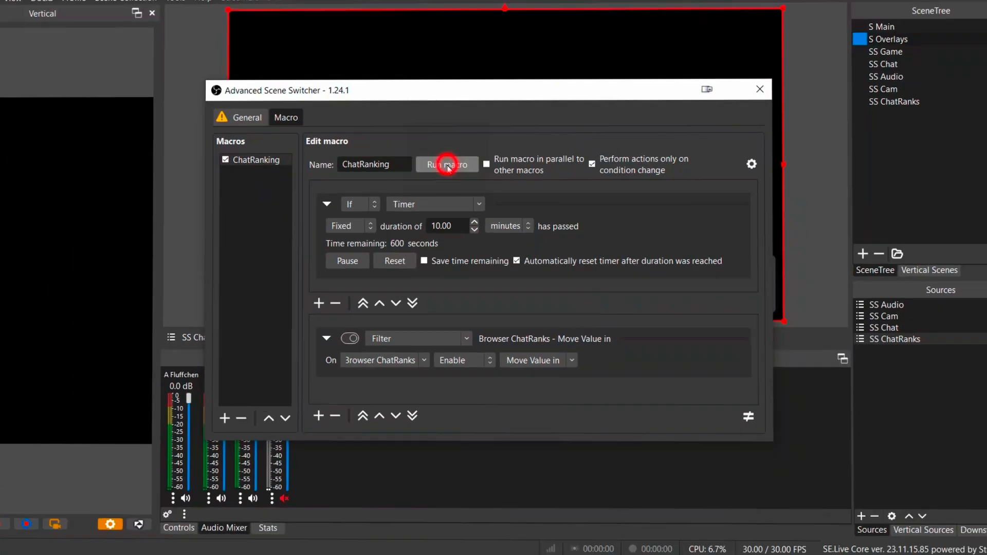
drag(406, 91, 439, 169)
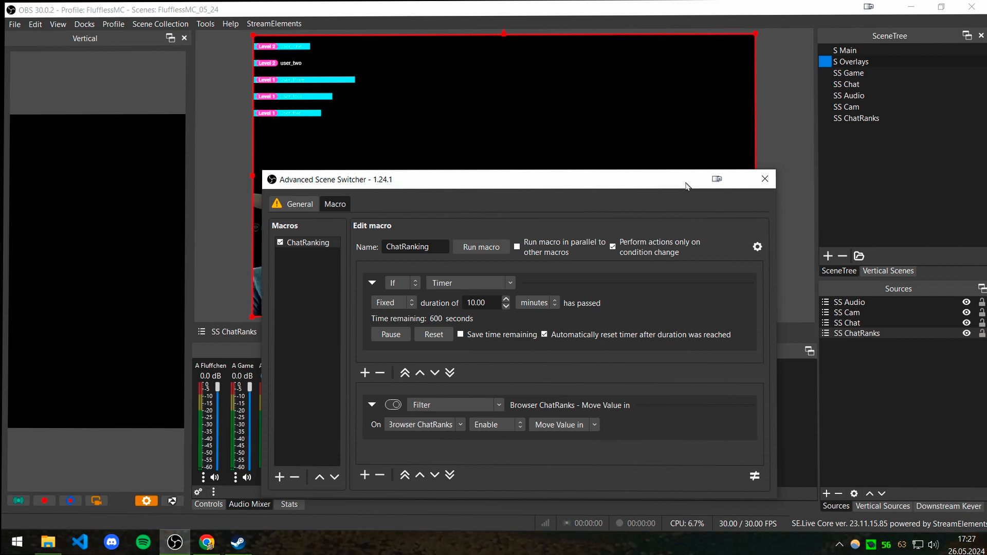
click(766, 185)
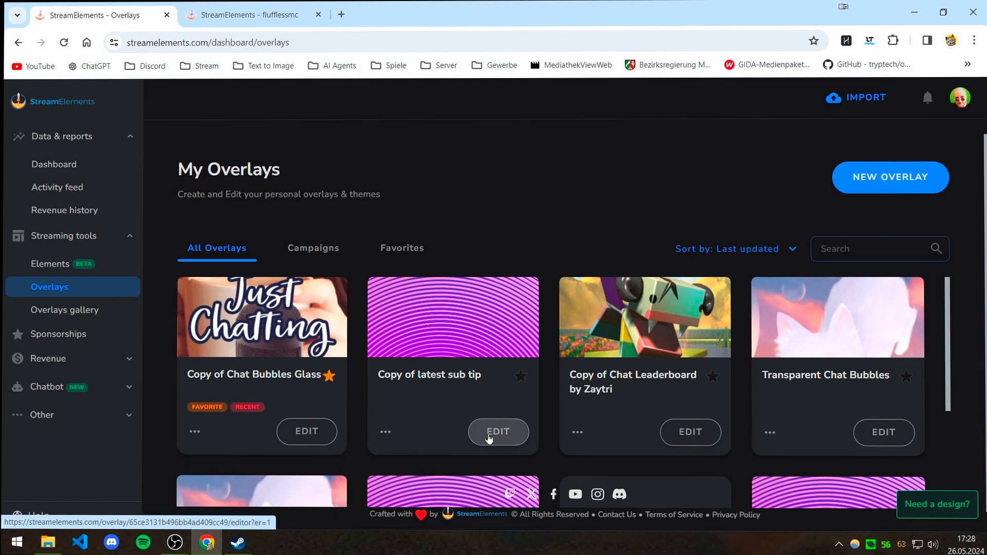
- Open the StreamElements overlay "Copy of latest sub tip" for editing in the browser and copy its overlay link
click(489, 434)
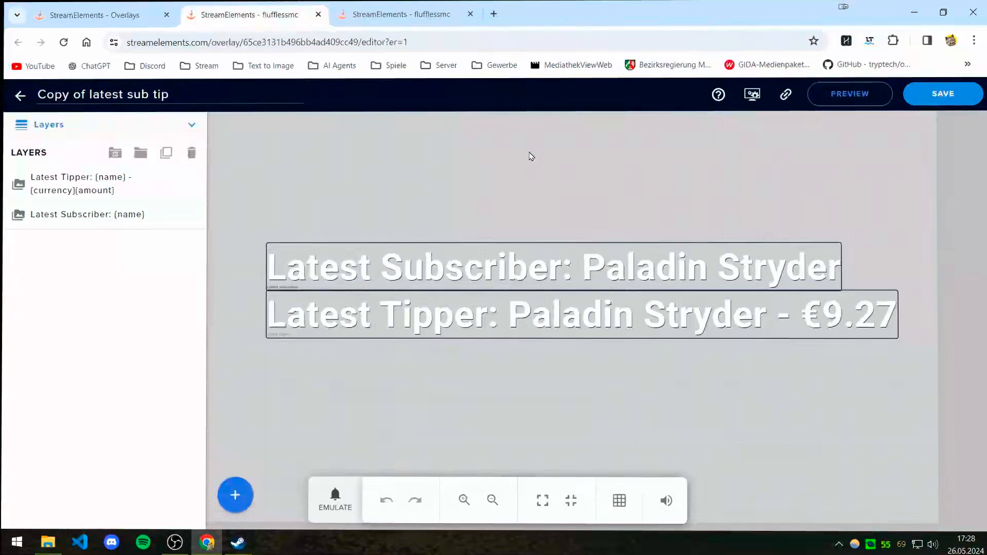
click(788, 95)
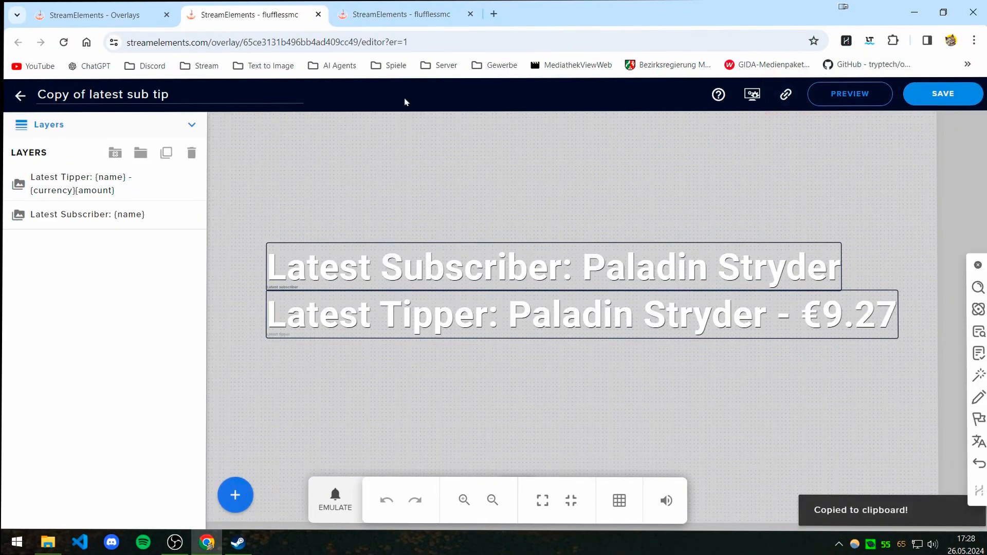
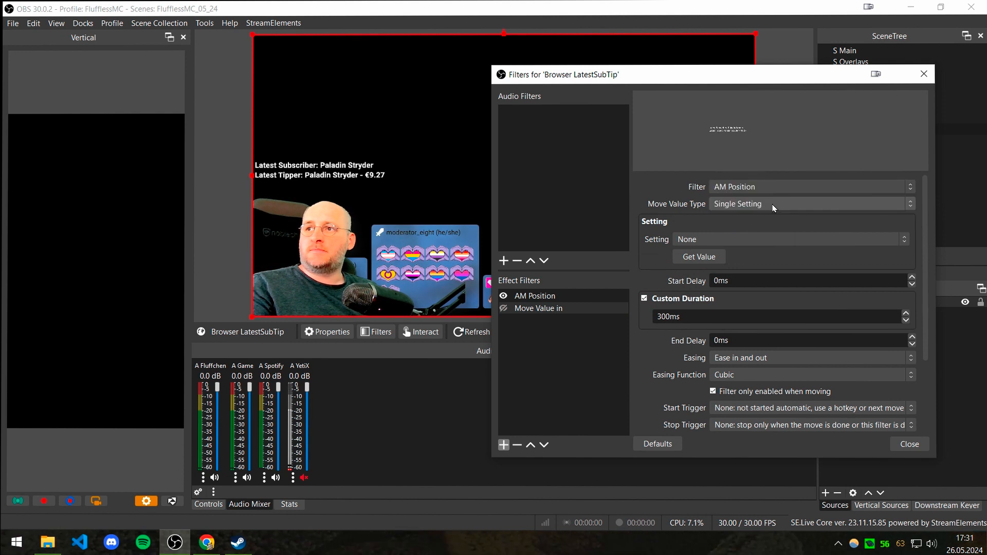
- Set Browser LatestSubTip's Move Value in to Position X with 1000 ms duration, 15000 ms end delay and the Sine easing function
click(740, 240)
click(708, 341)
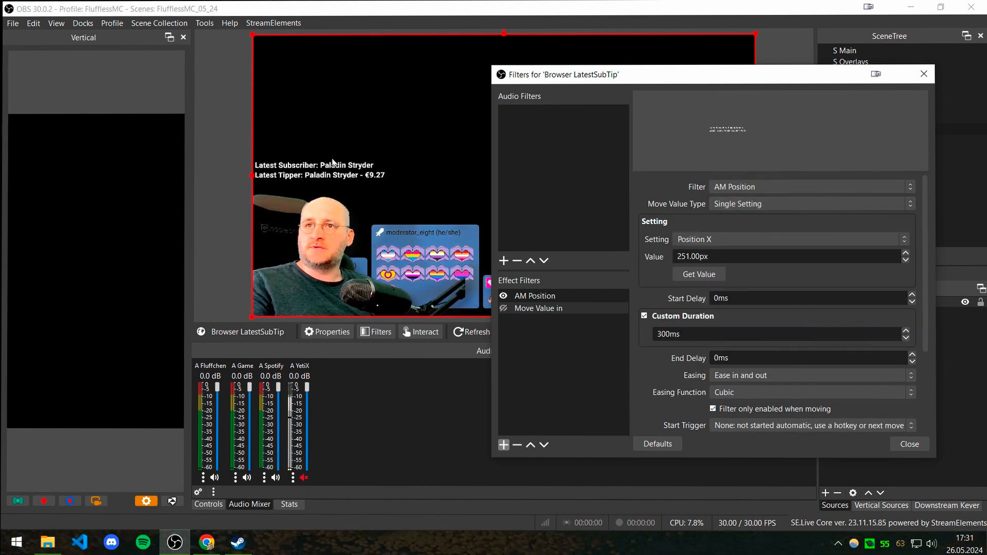
drag(711, 336, 416, 310)
text(1000)
key(Tab)
text(15600)
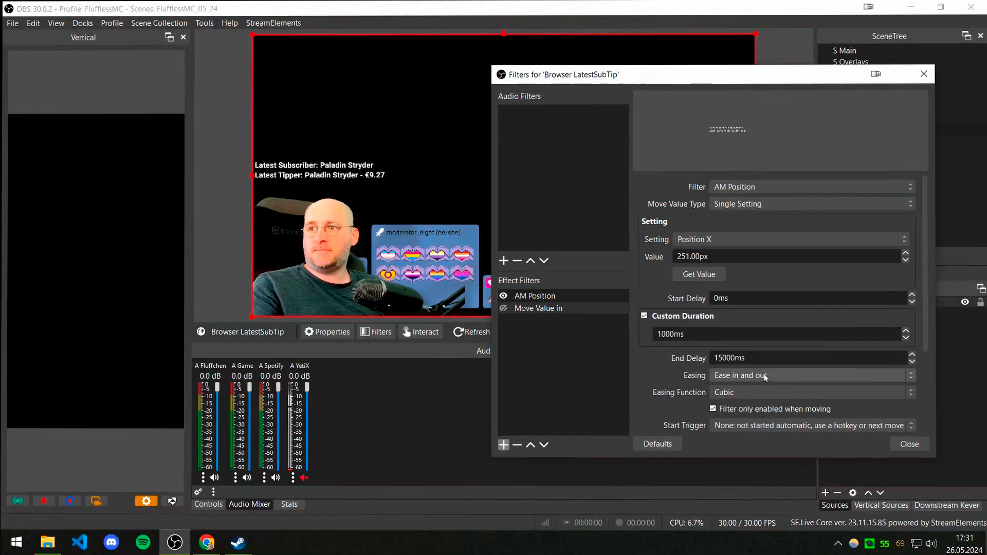
click(763, 392)
click(737, 449)
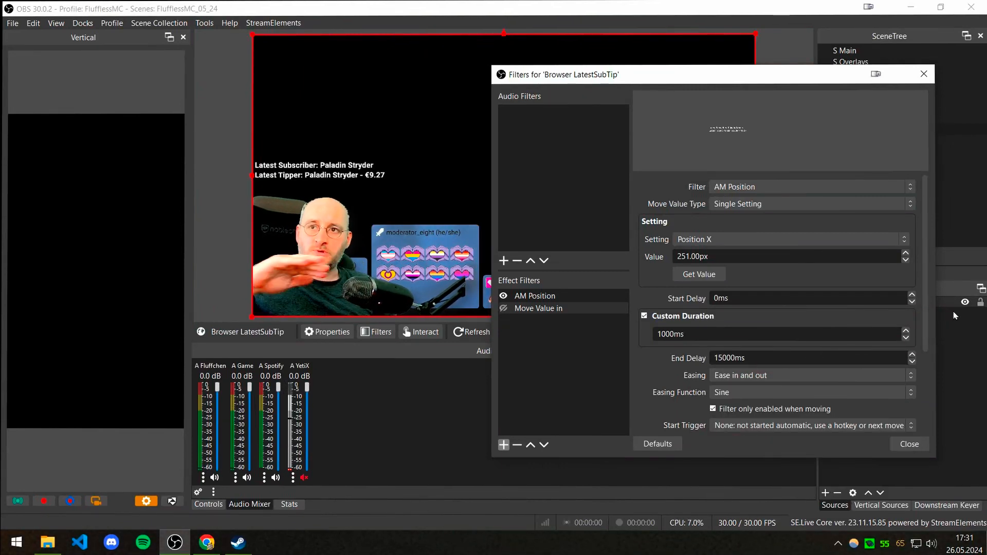
scroll(823, 334, down, 3)
- Add a Move Value filter named Move Value out that targets AM Position's Position X as a single setting
click(504, 445)
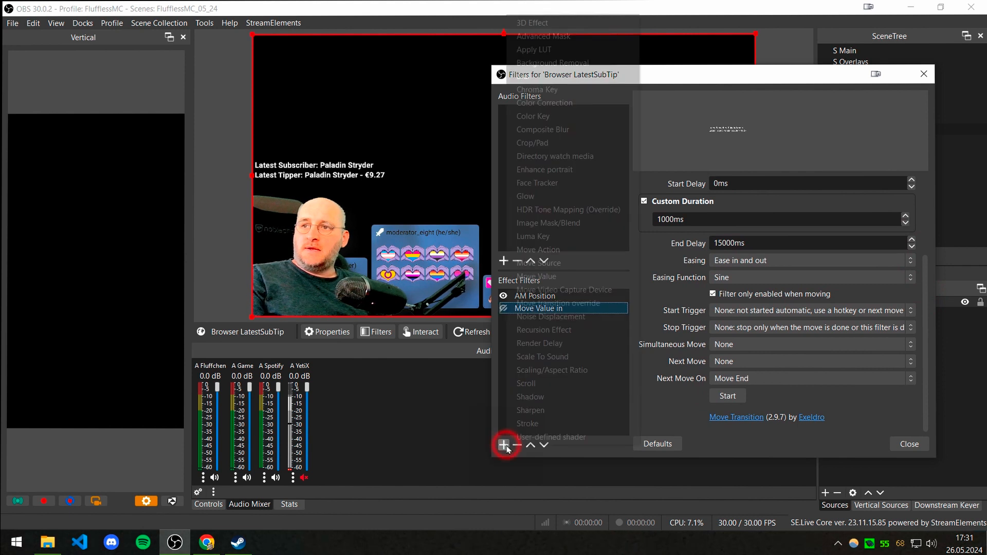
click(551, 276)
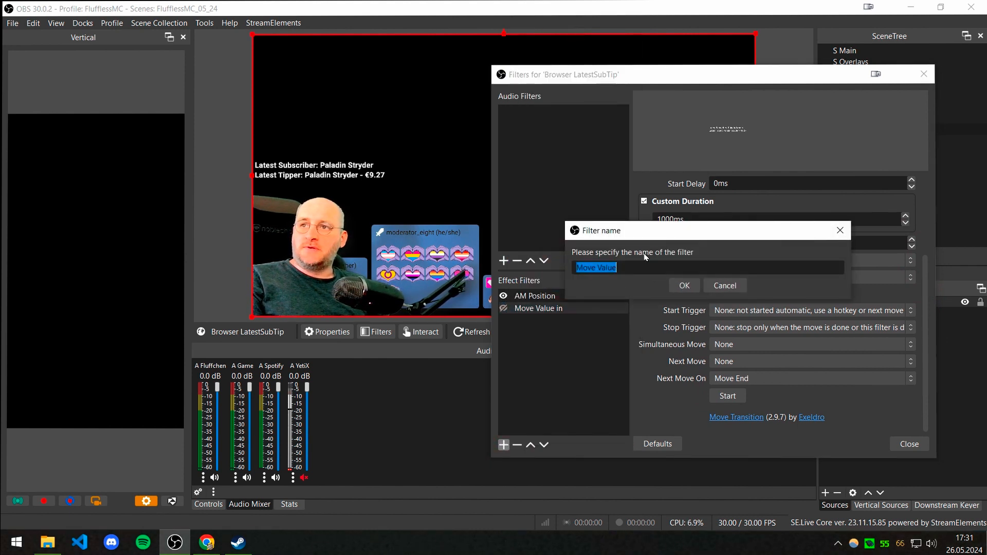
click(643, 265)
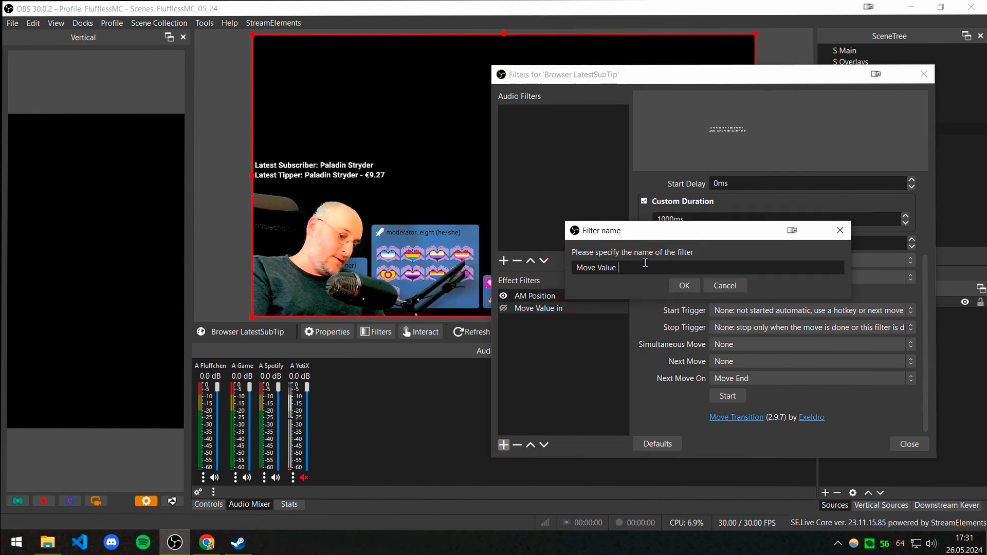
text(out)
key(Return)
click(720, 186)
click(719, 209)
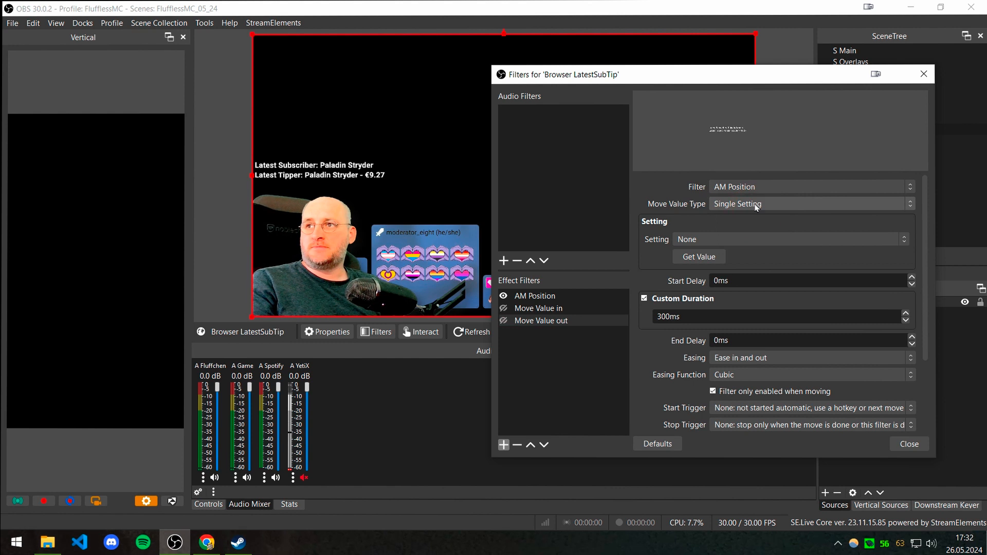
click(716, 244)
click(709, 332)
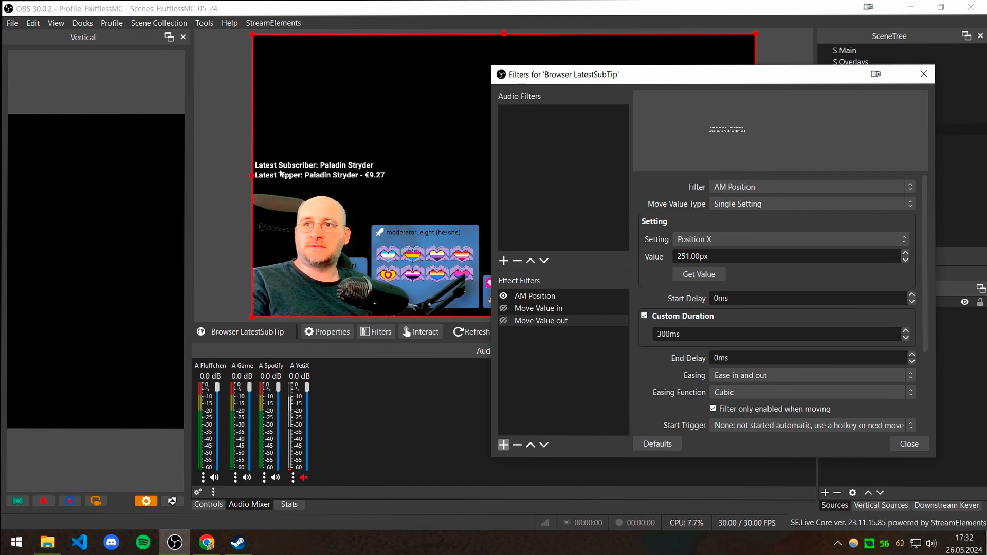
- Shift AM Position's scene view Position X to about -252 px and fetch that value into Move Value out
click(544, 296)
scroll(720, 351, down, 5)
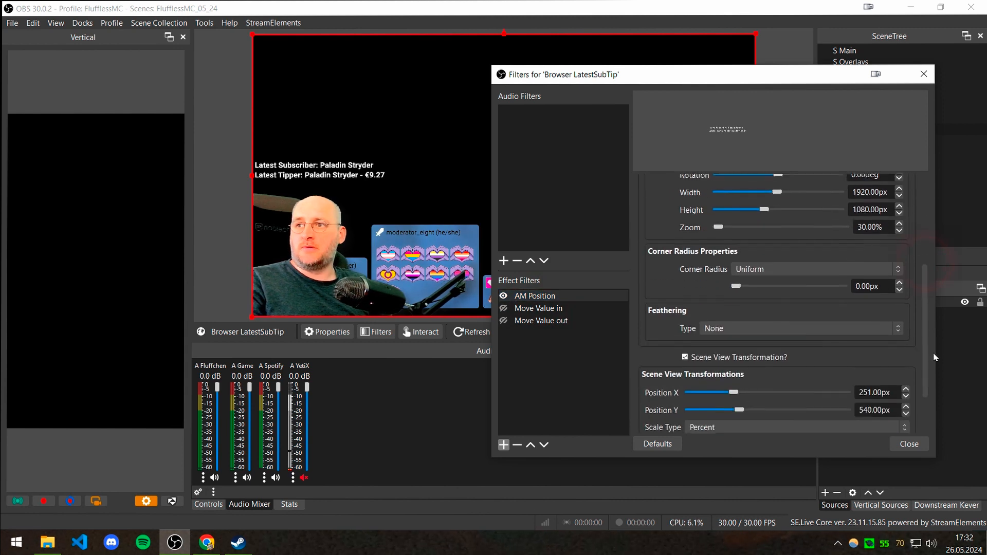
drag(732, 338, 725, 337)
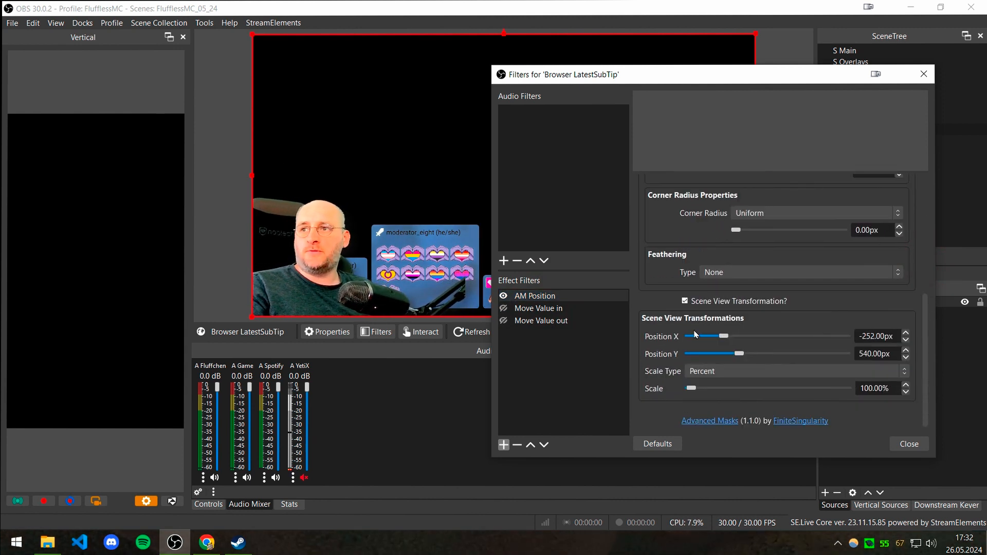
click(532, 323)
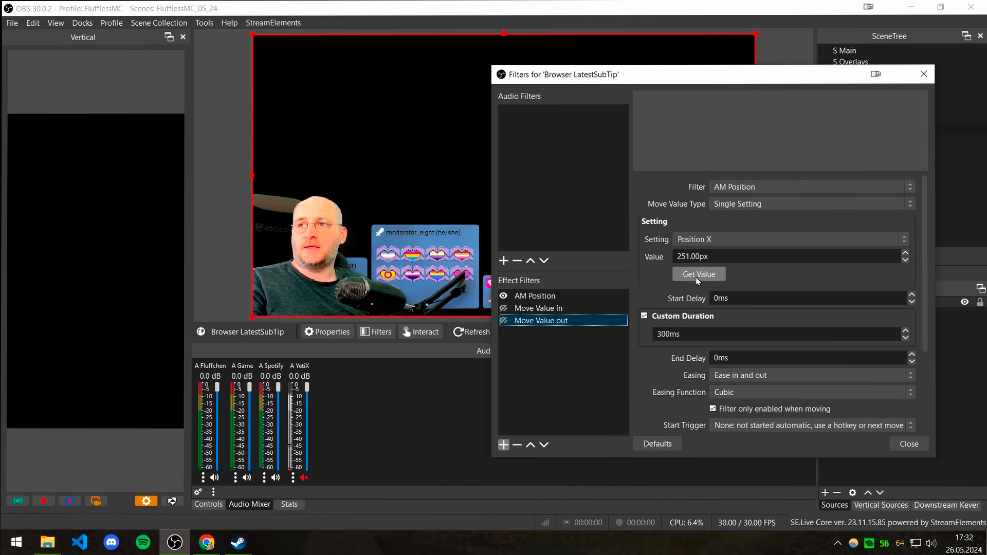
click(698, 278)
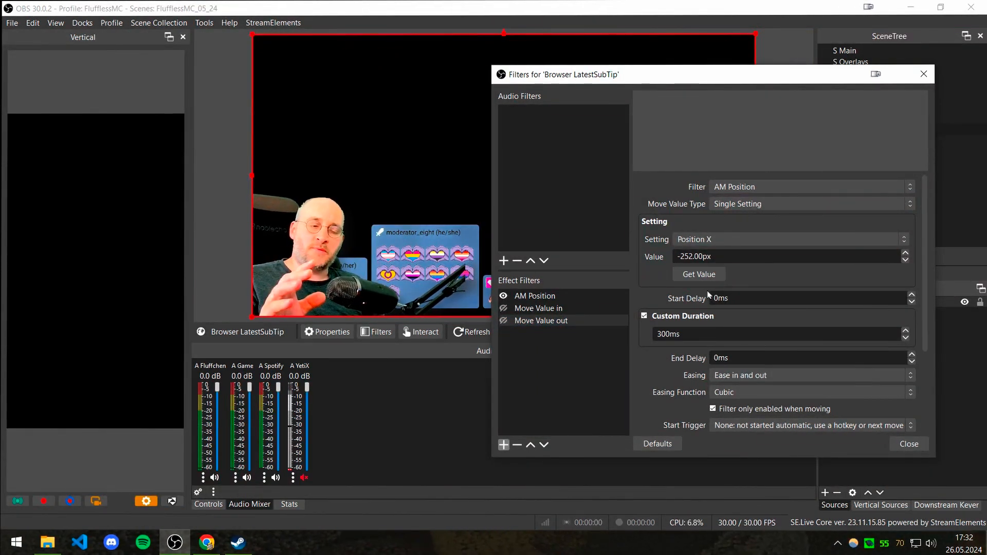
- Set Move Value out's custom duration to 1000 ms and its easing function to Sine
double_click(664, 334)
text(1000)
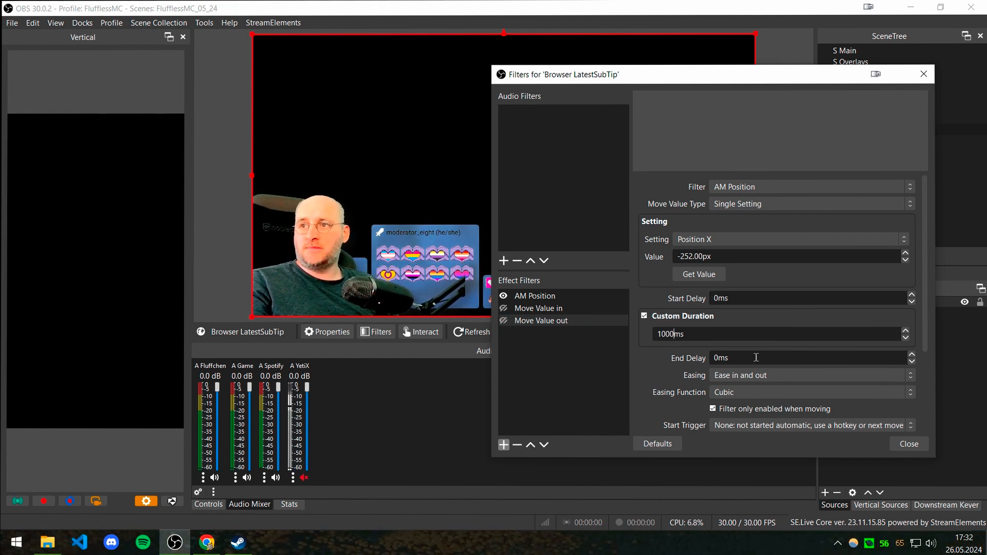
click(745, 392)
click(715, 450)
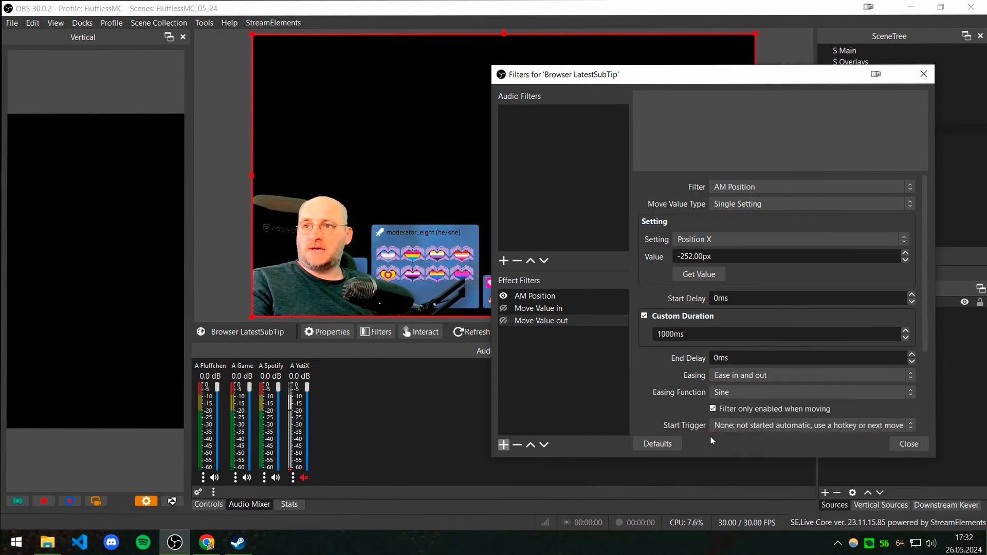
- Set Move Value in's next move to Move Value out, shorten its end delay to 2000 ms, and close the filters
click(549, 314)
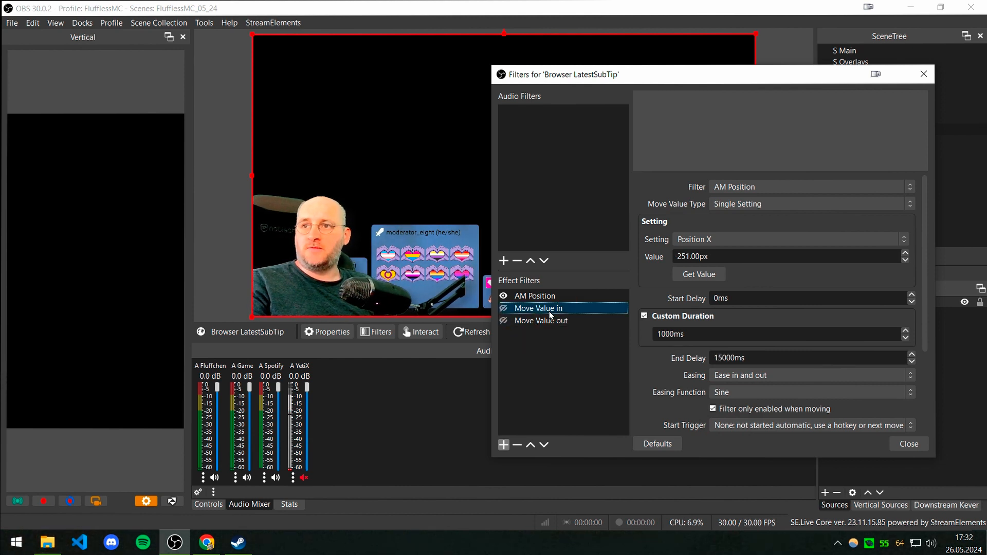
scroll(684, 360, down, 4)
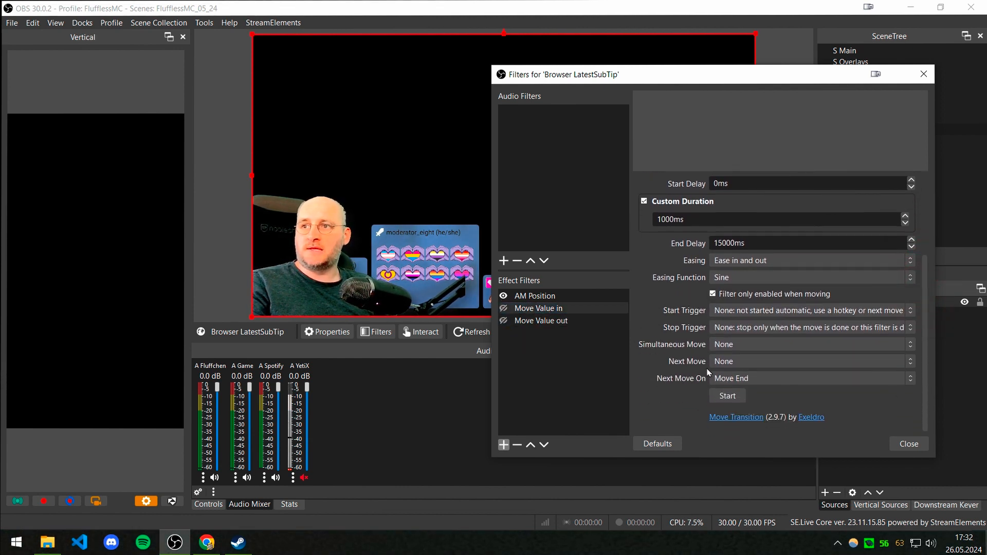
click(721, 363)
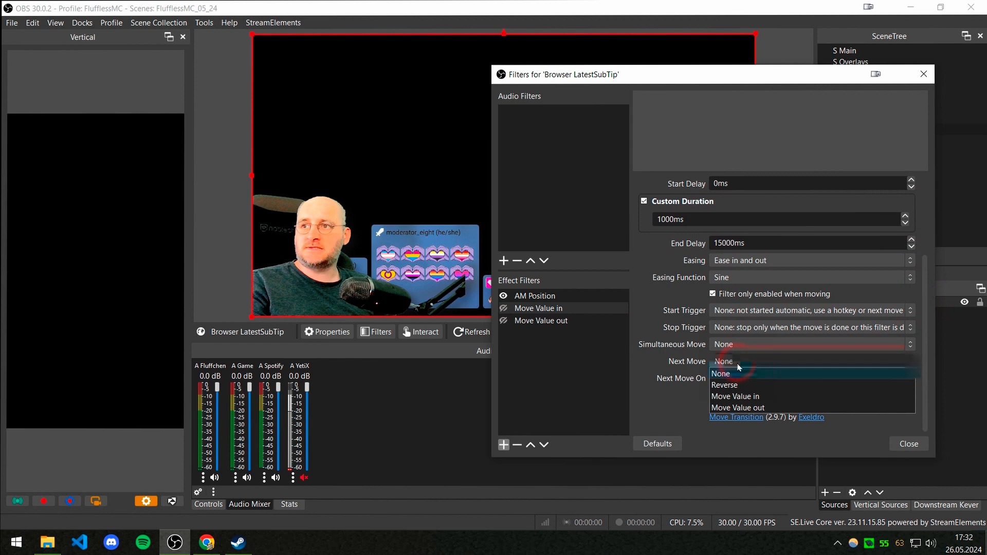
click(760, 408)
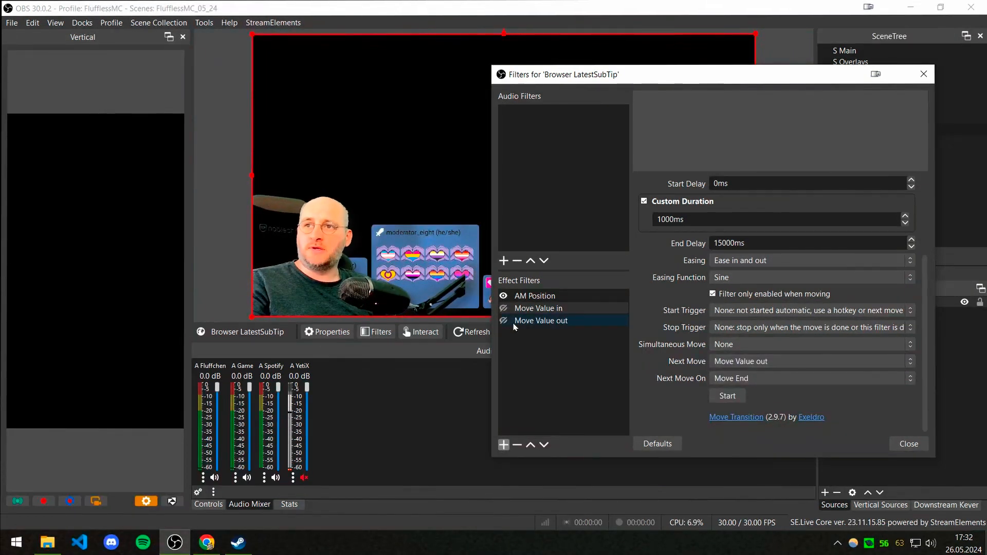
drag(762, 245, 544, 246)
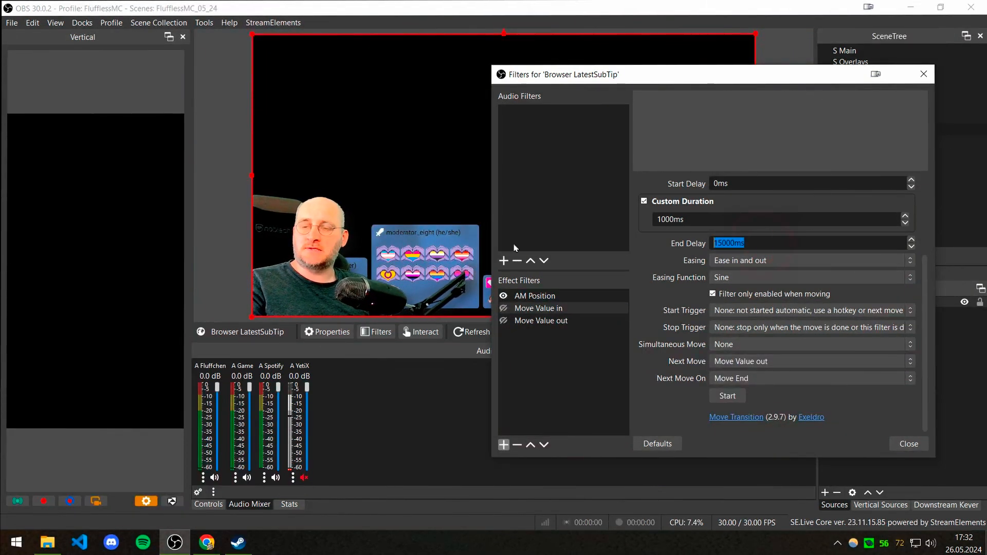
text(2000)
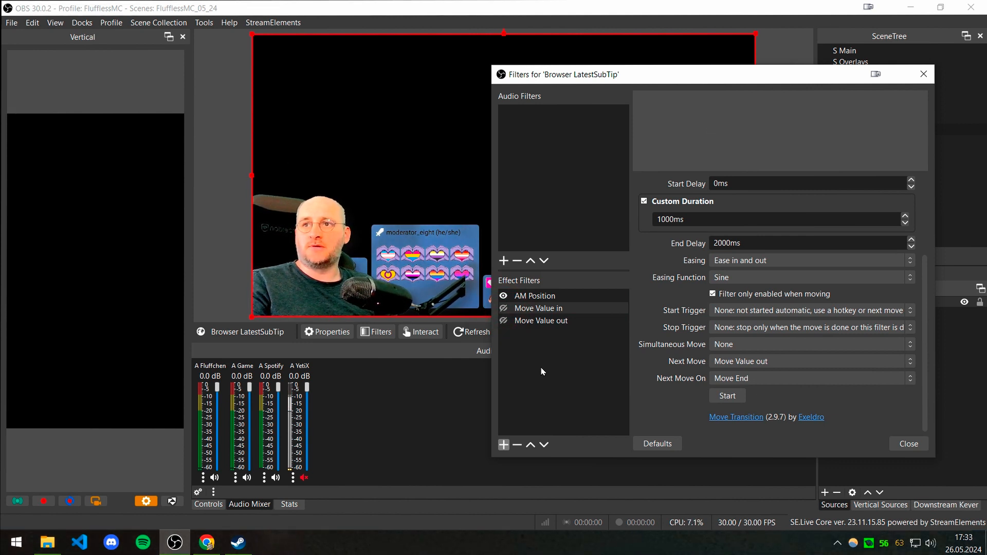
key(Escape)
- Add a macro named LatestSubTip in the Advanced Scene Switcher
click(204, 22)
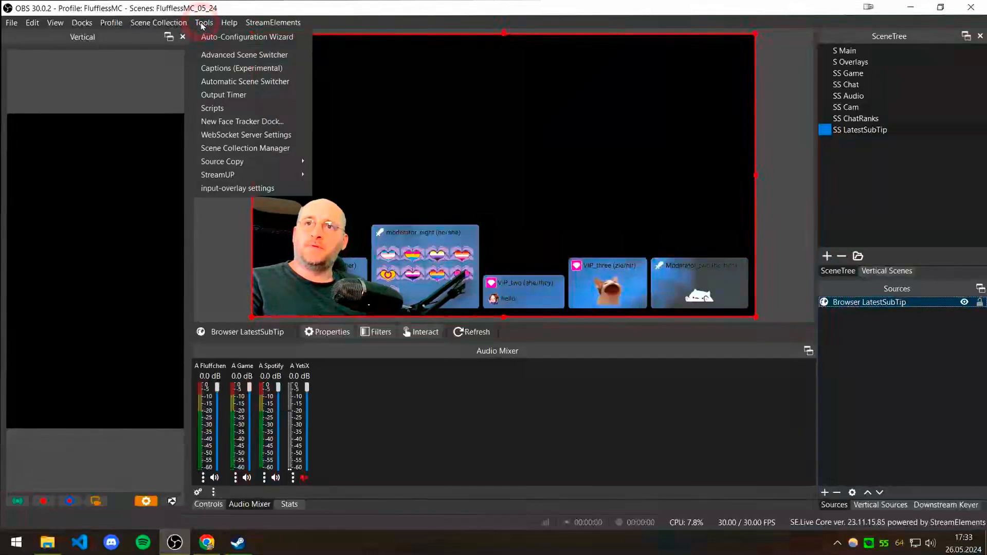
click(226, 55)
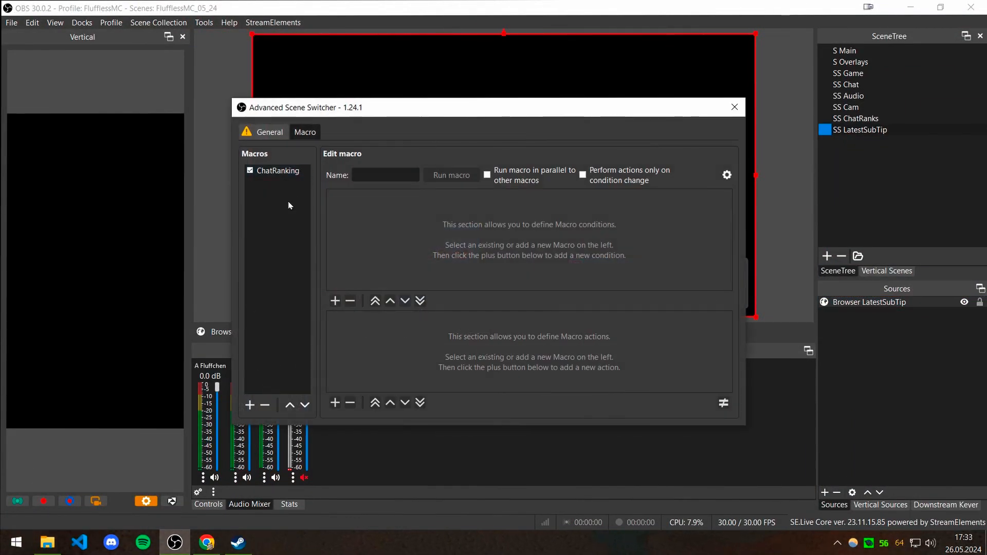
click(255, 410)
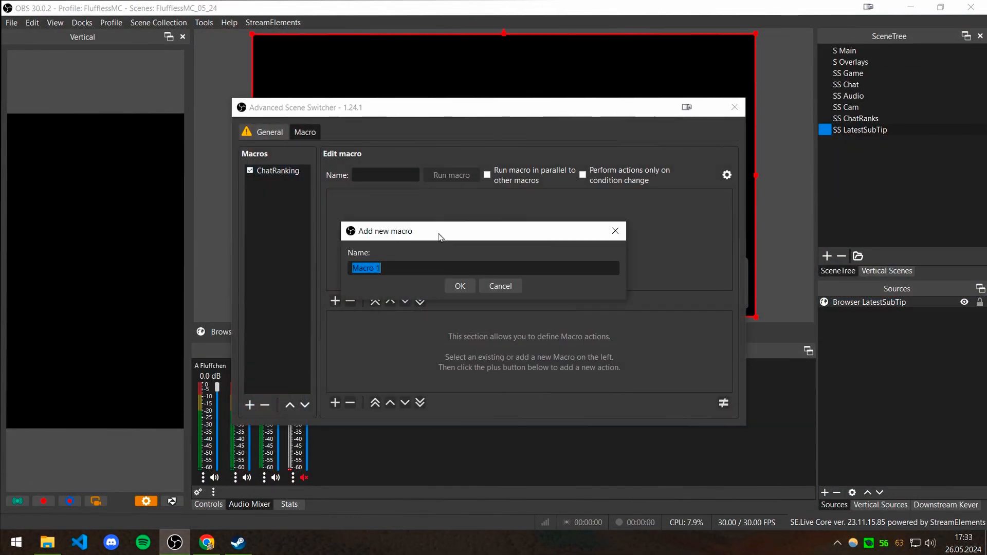
text(LatestSubTip)
key(Return)
- Give the LatestSubTip macro a Timer condition with a fixed duration of 12 minutes, and compare it with the ChatRanking macro's timer
click(334, 301)
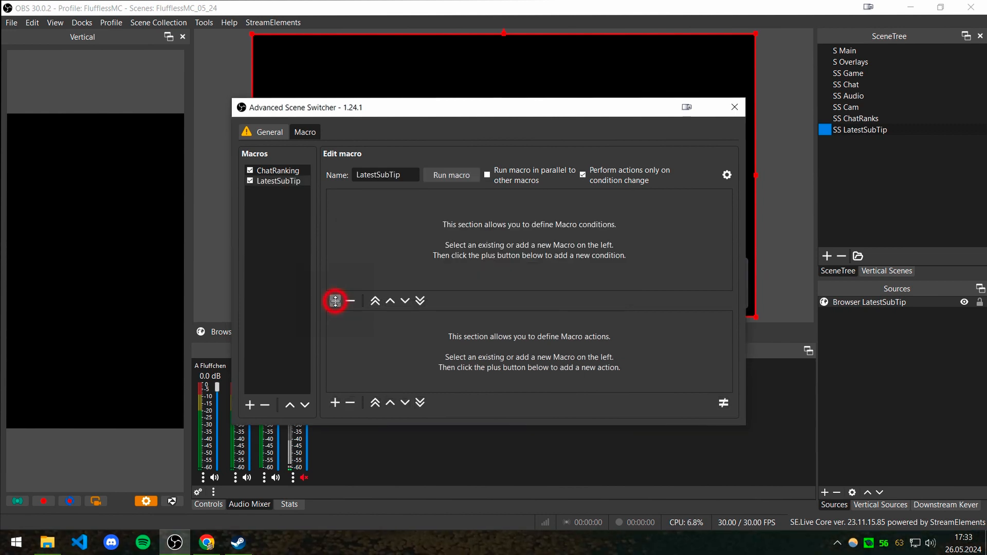
click(440, 211)
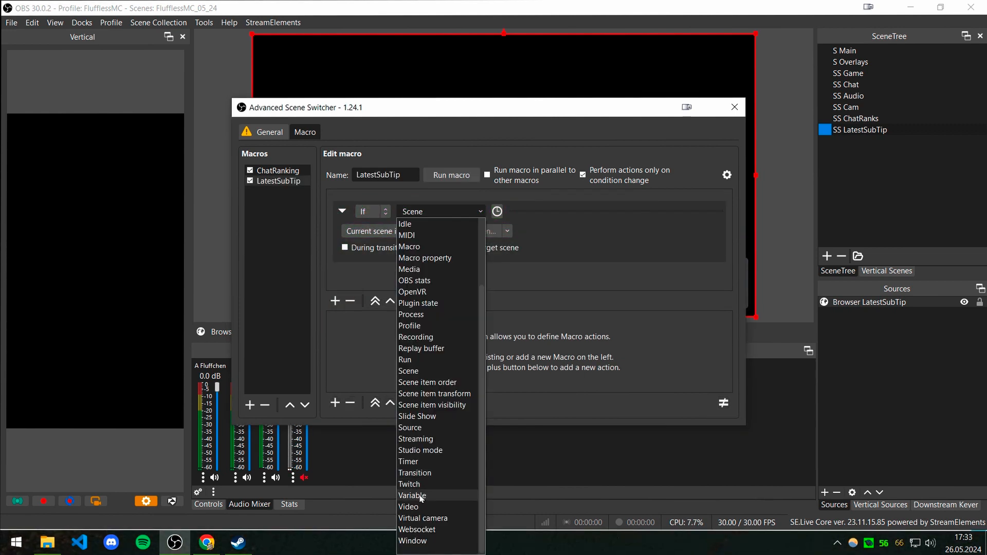
click(411, 493)
click(506, 231)
click(512, 256)
double_click(448, 231)
text(12)
click(347, 195)
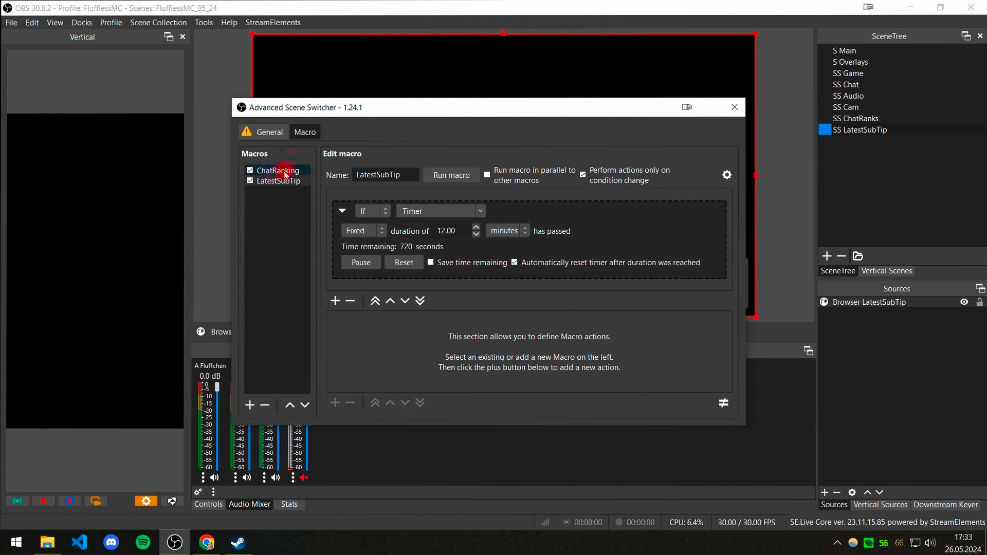
click(282, 171)
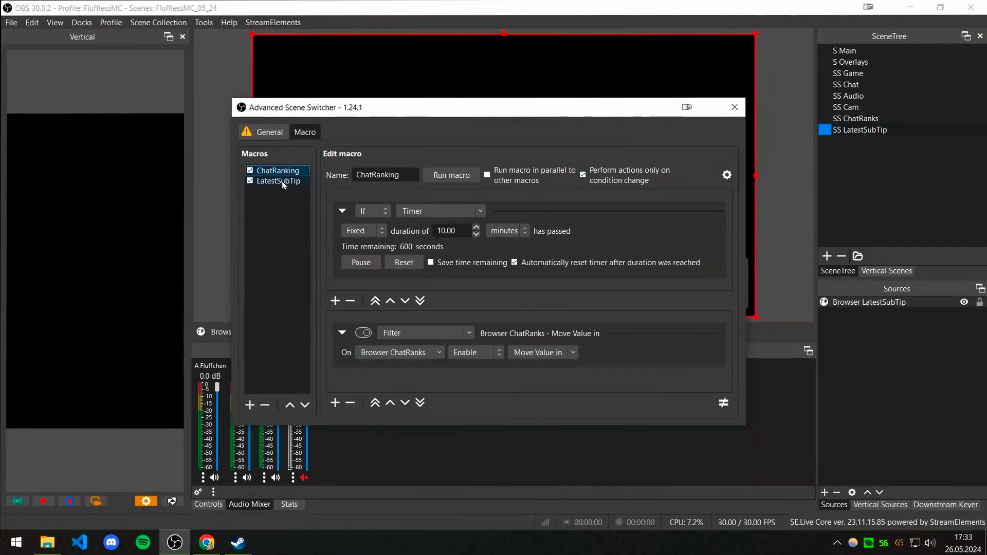
click(276, 182)
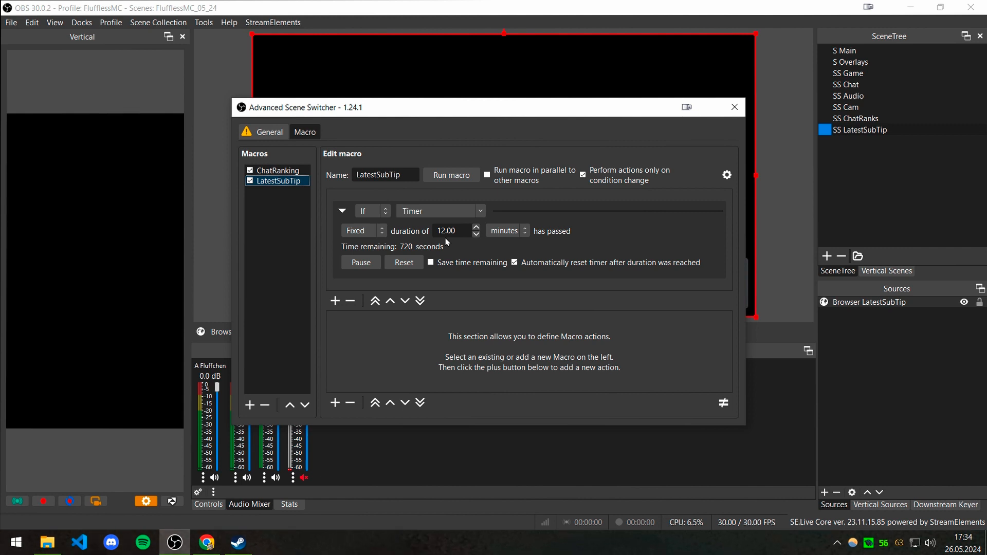
- Add a Filter action to the LatestSubTip macro that enables Move Value in on Browser LatestSubTip
click(335, 403)
click(447, 333)
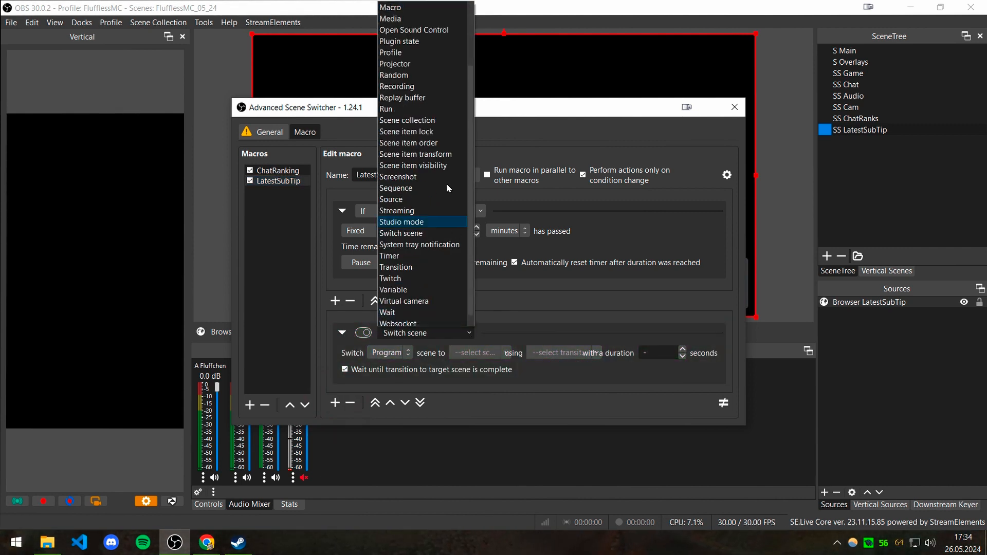
drag(471, 126, 468, 65)
click(408, 45)
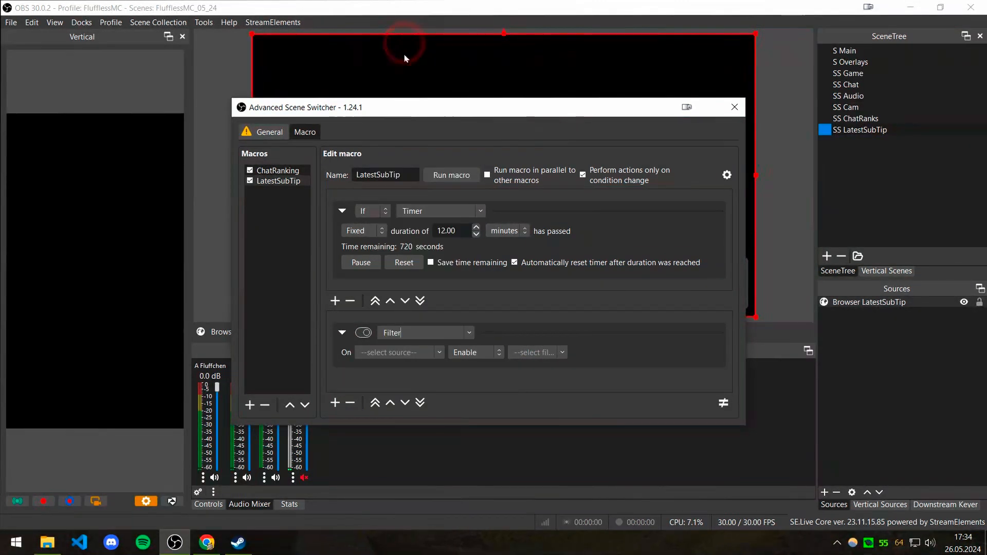
click(439, 354)
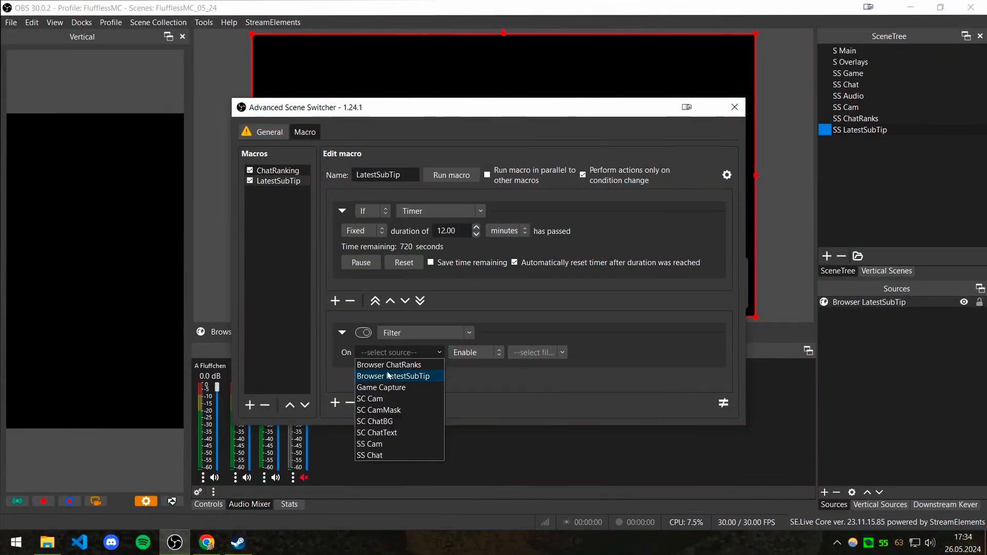
click(414, 376)
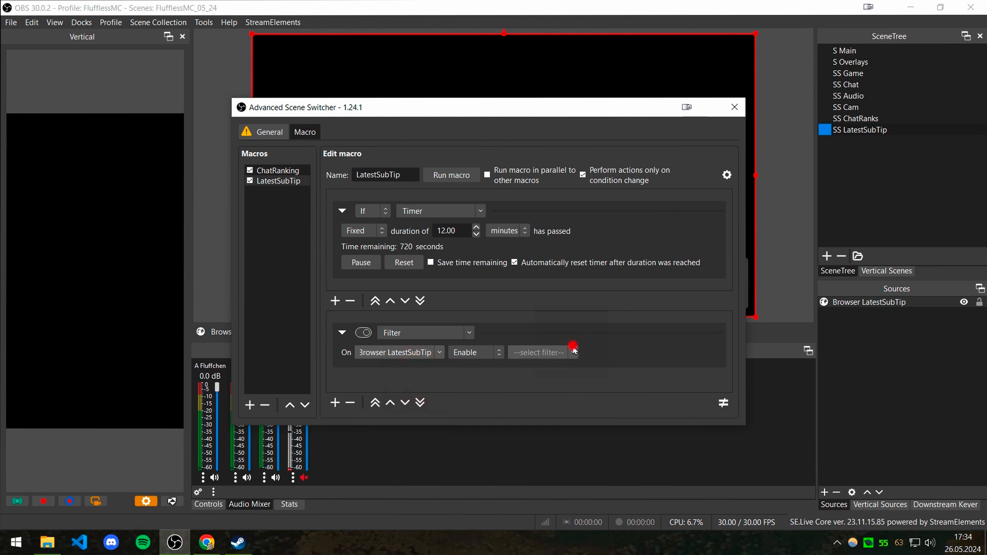
click(539, 352)
click(557, 381)
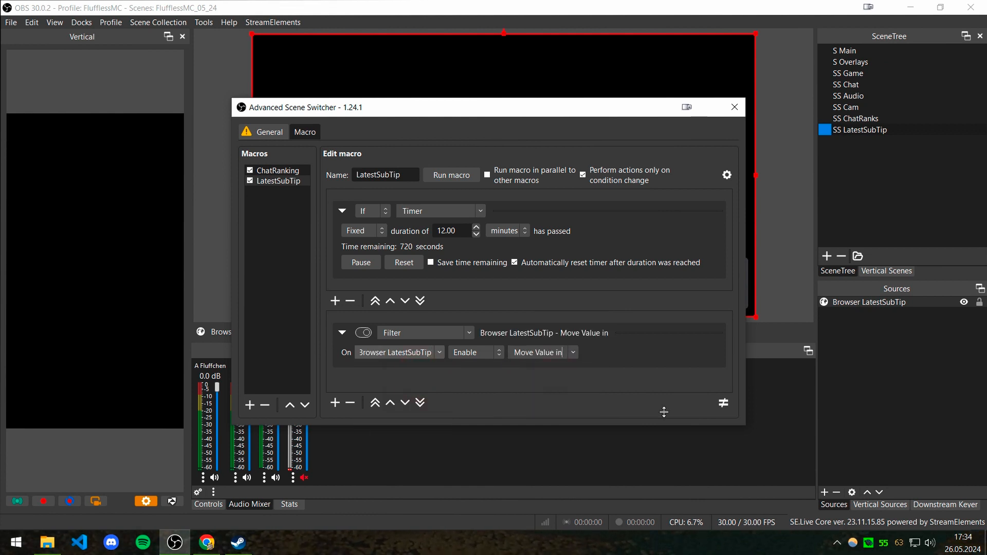
- Run the LatestSubTip macro manually to test the overlay's movement, moving the macro window clear of the preview
click(451, 175)
drag(473, 109, 562, 150)
click(839, 144)
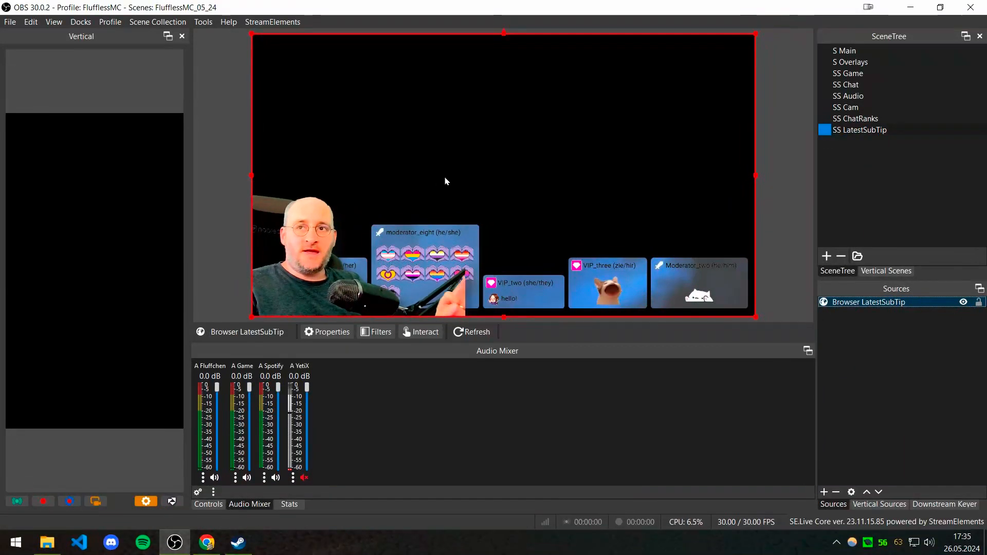
- Show the S Main scene, and send a test message from the Chat Bubbles layer's preview settings in the StreamElements editor in Chrome
click(837, 52)
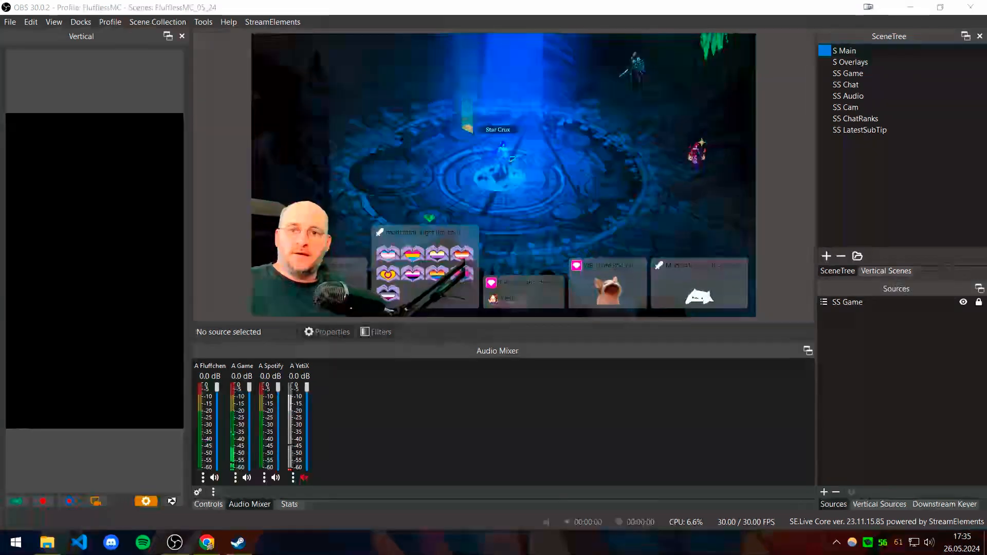
key(Escape)
click(207, 543)
click(17, 93)
click(410, 9)
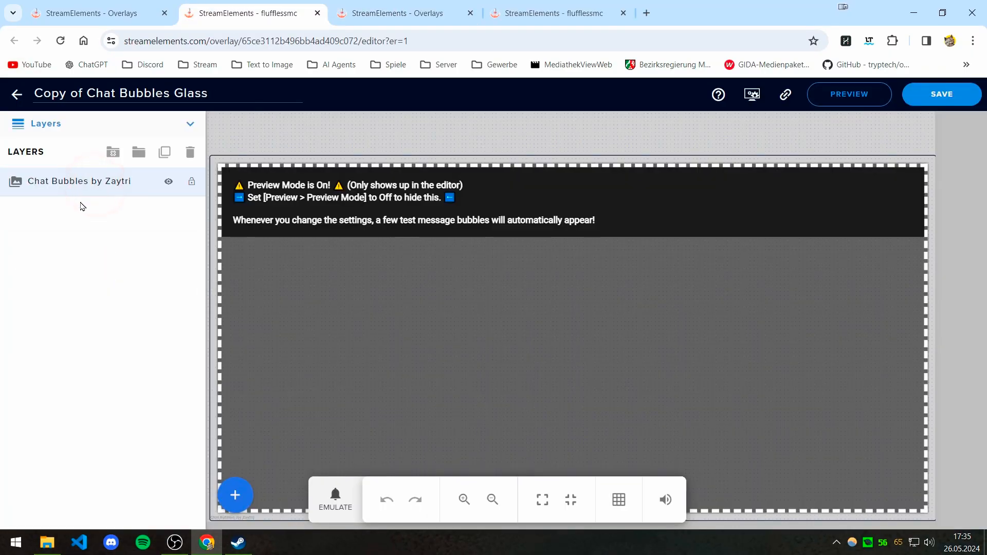
click(85, 193)
click(41, 208)
click(36, 209)
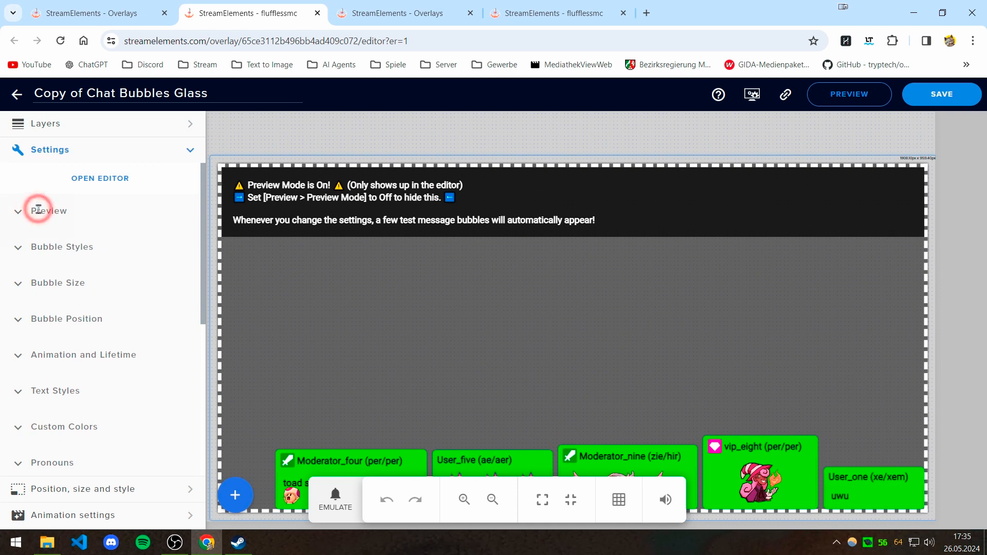
click(96, 267)
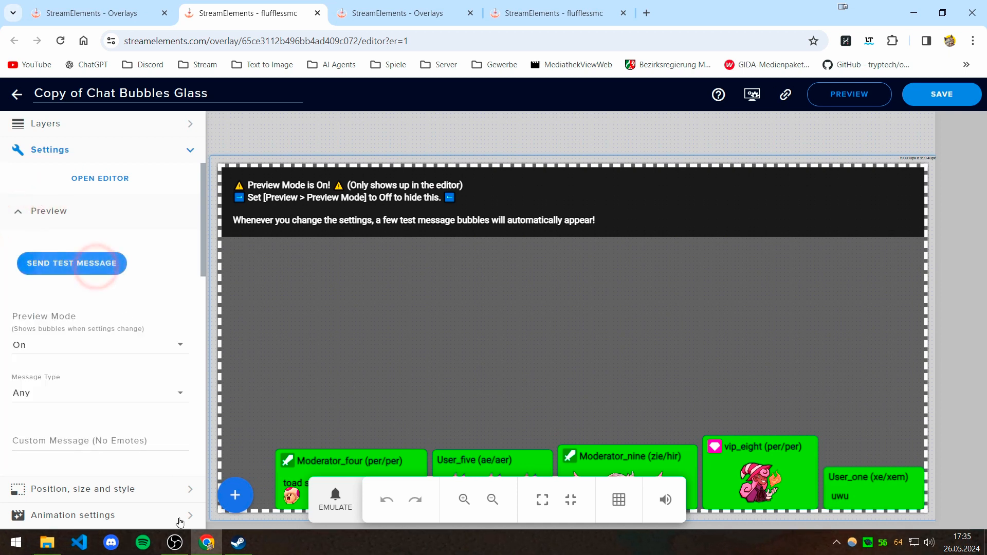
- Switch back to OBS and leave the game's options menu to view the S Main scene with the chat bubbles over gameplay
click(175, 542)
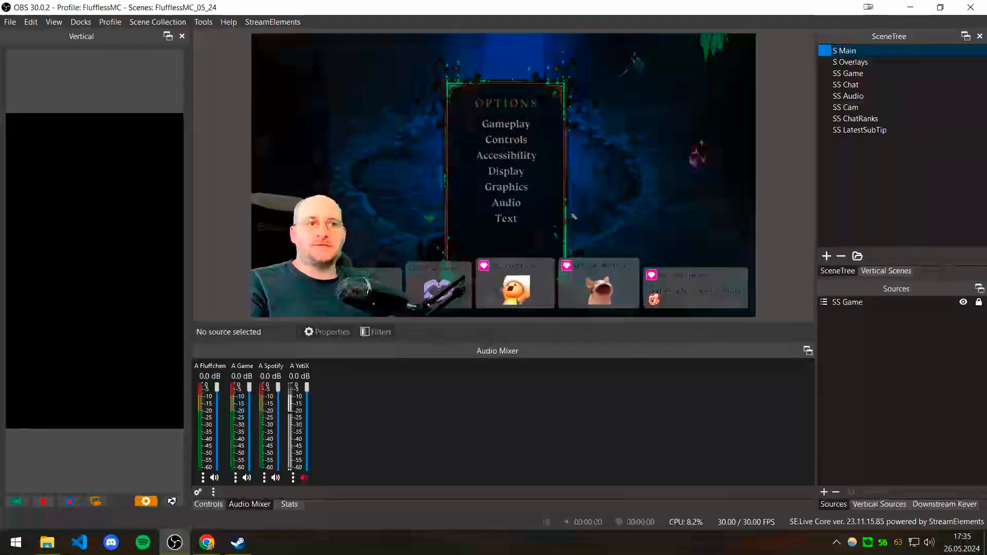
key(alt+Tab)
key(Escape)
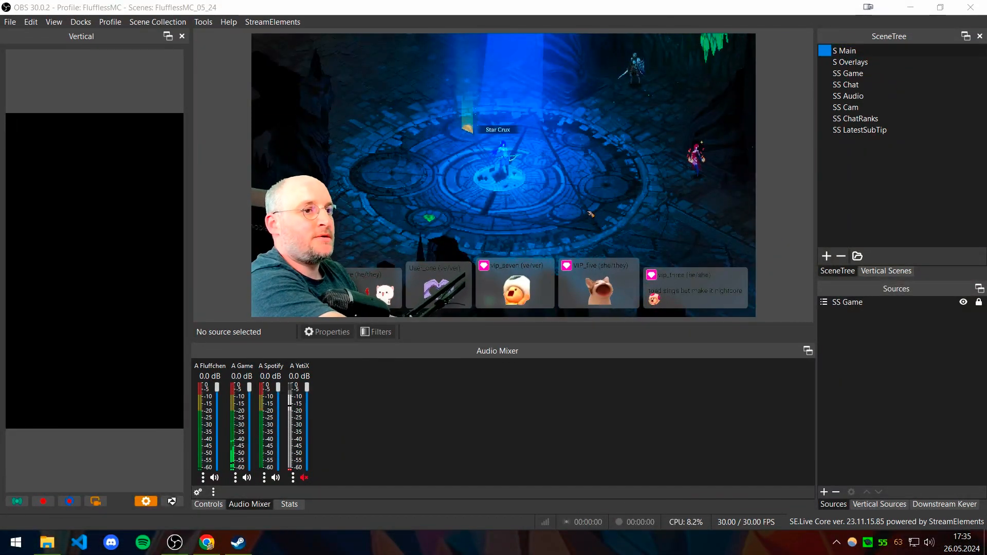
key(alt+Tab)
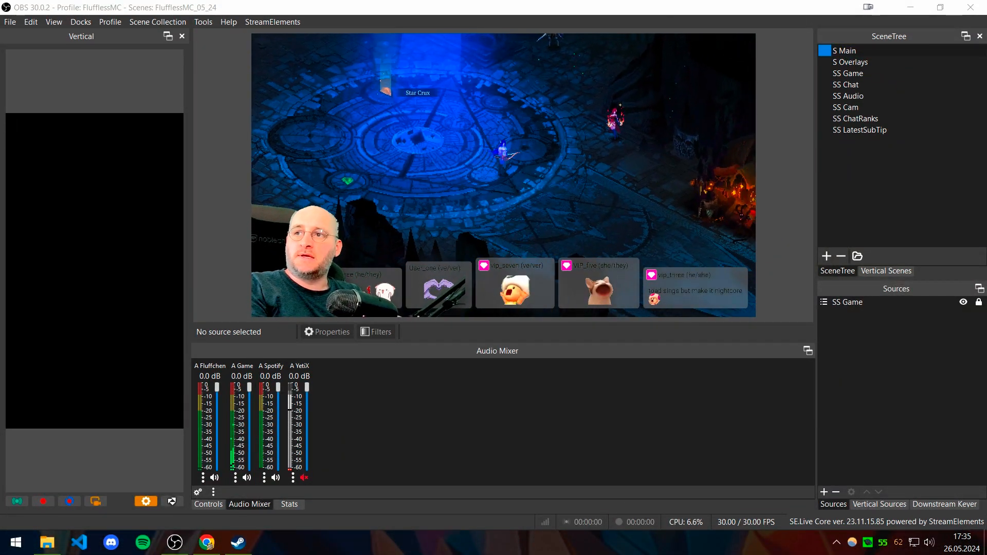